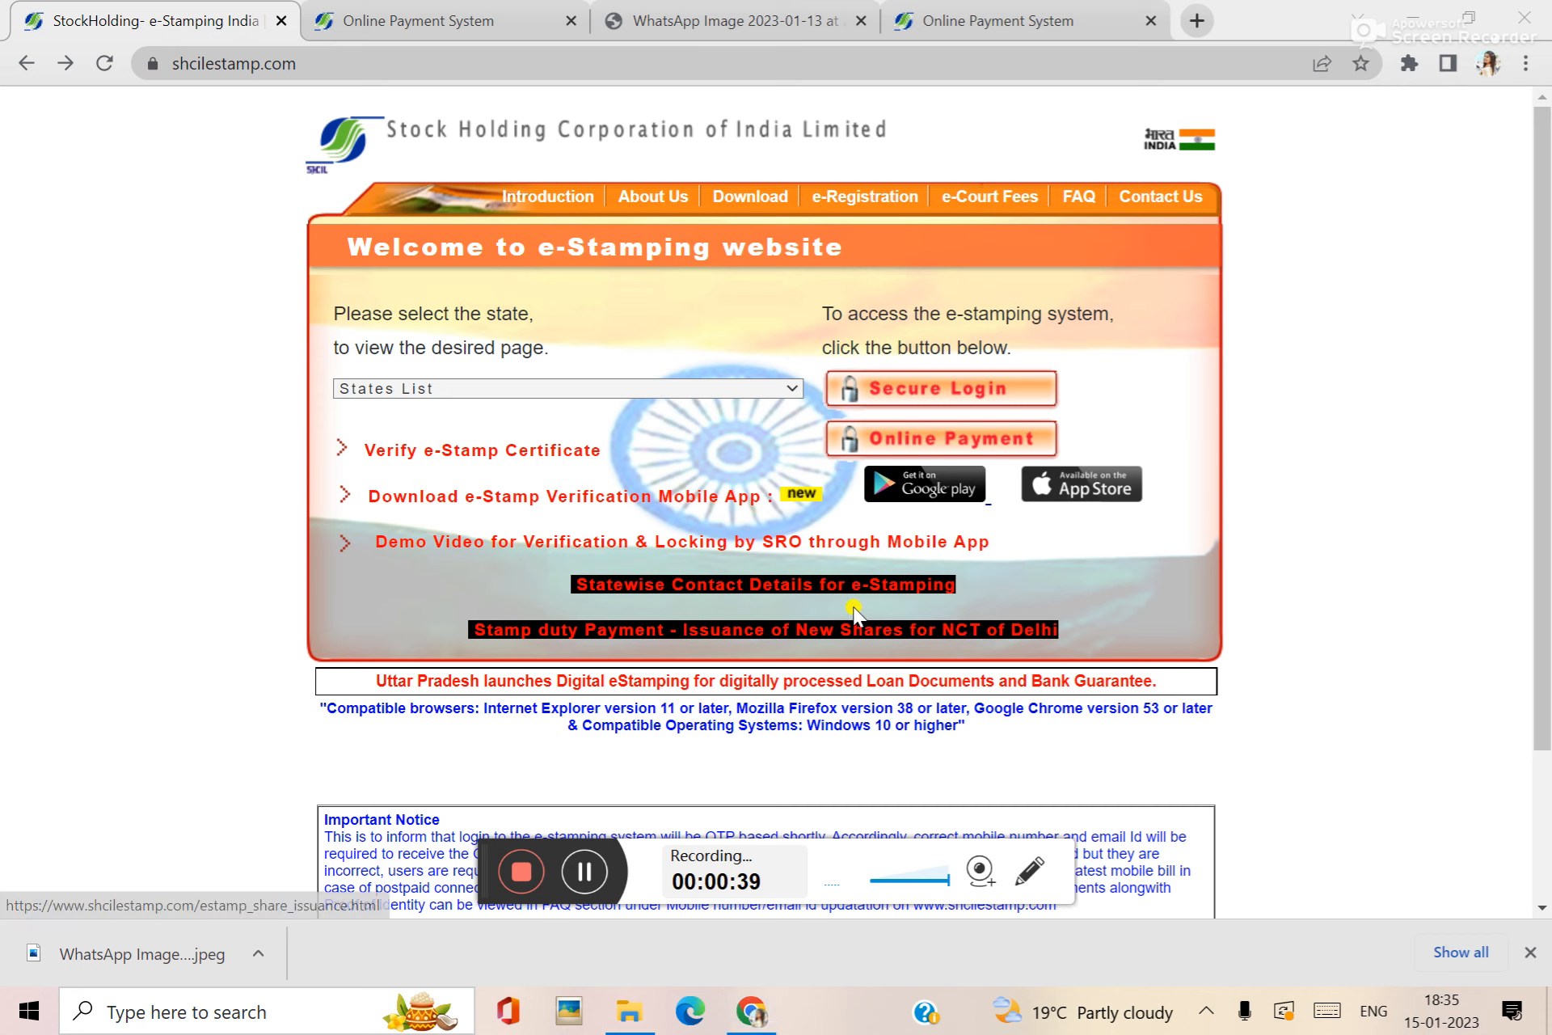
- Open the online e-stamping payment system, accept the state availability notice and open the new user registration form
left_click(930, 444)
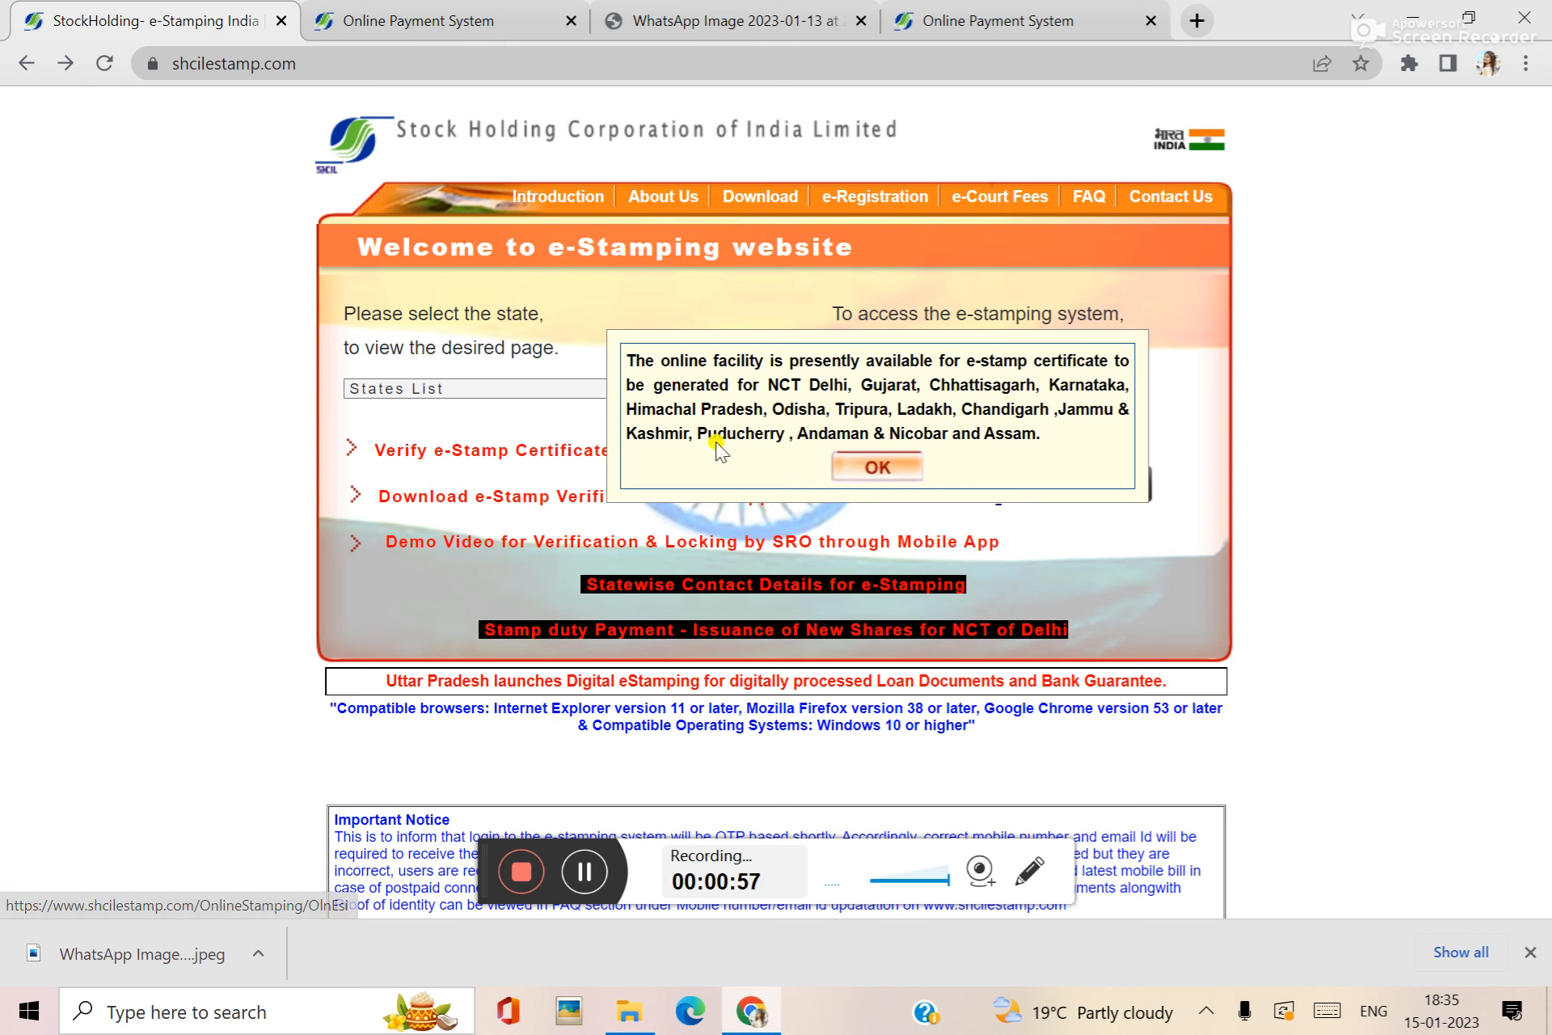
left_click(872, 477)
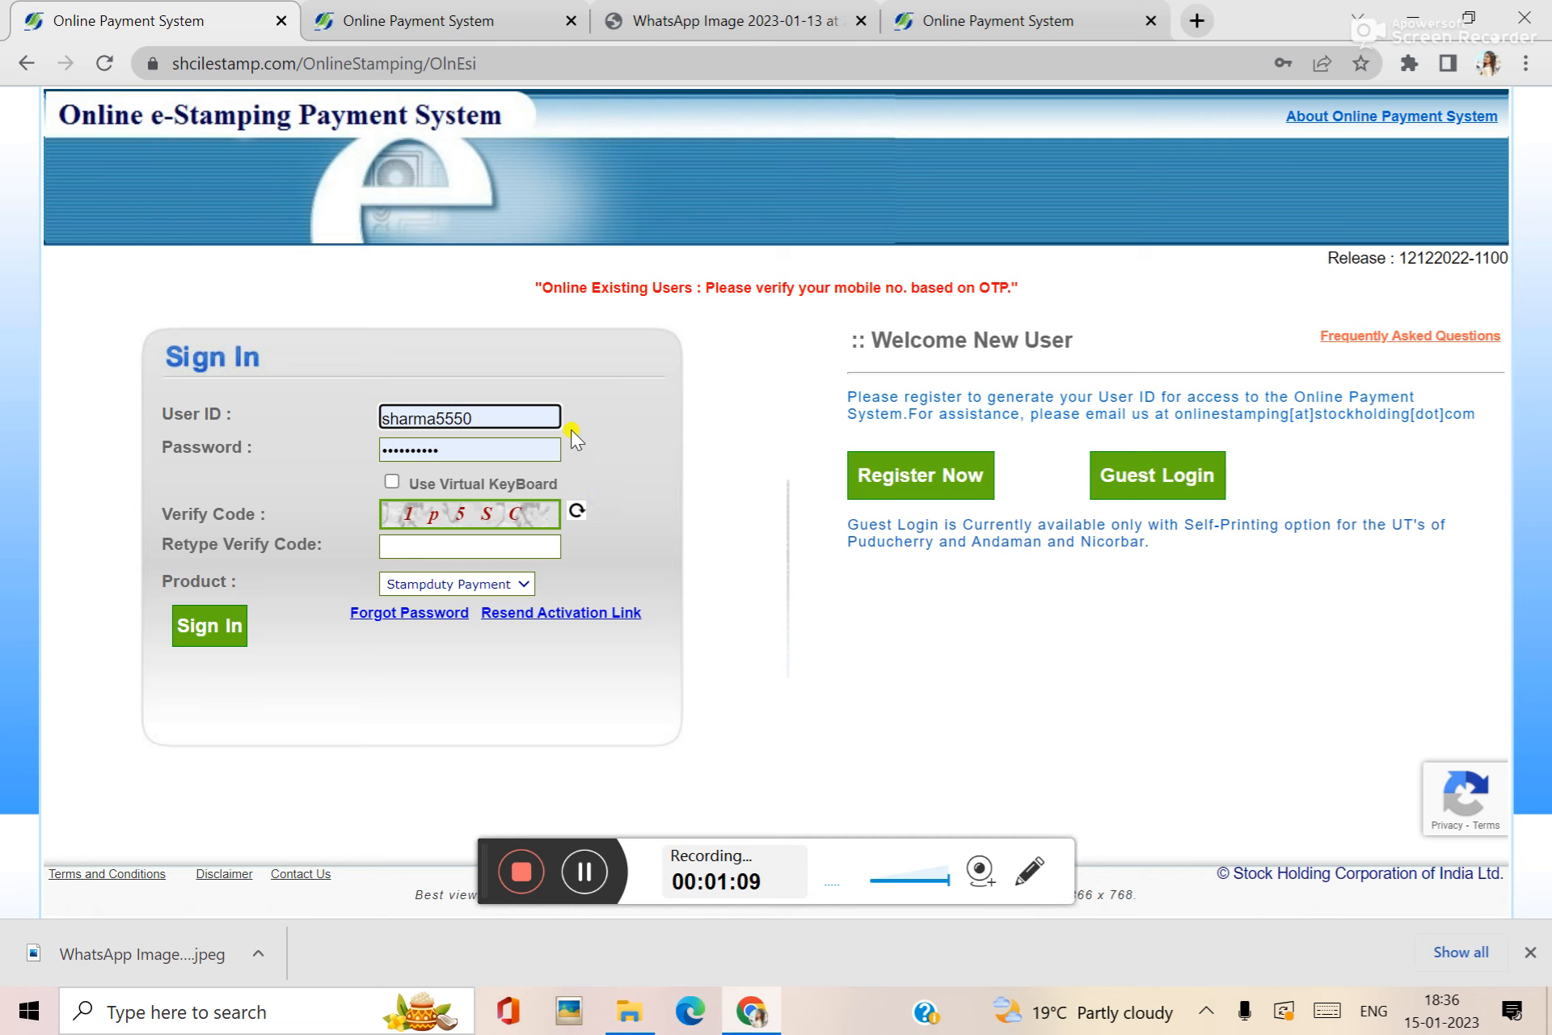
left_click(903, 485)
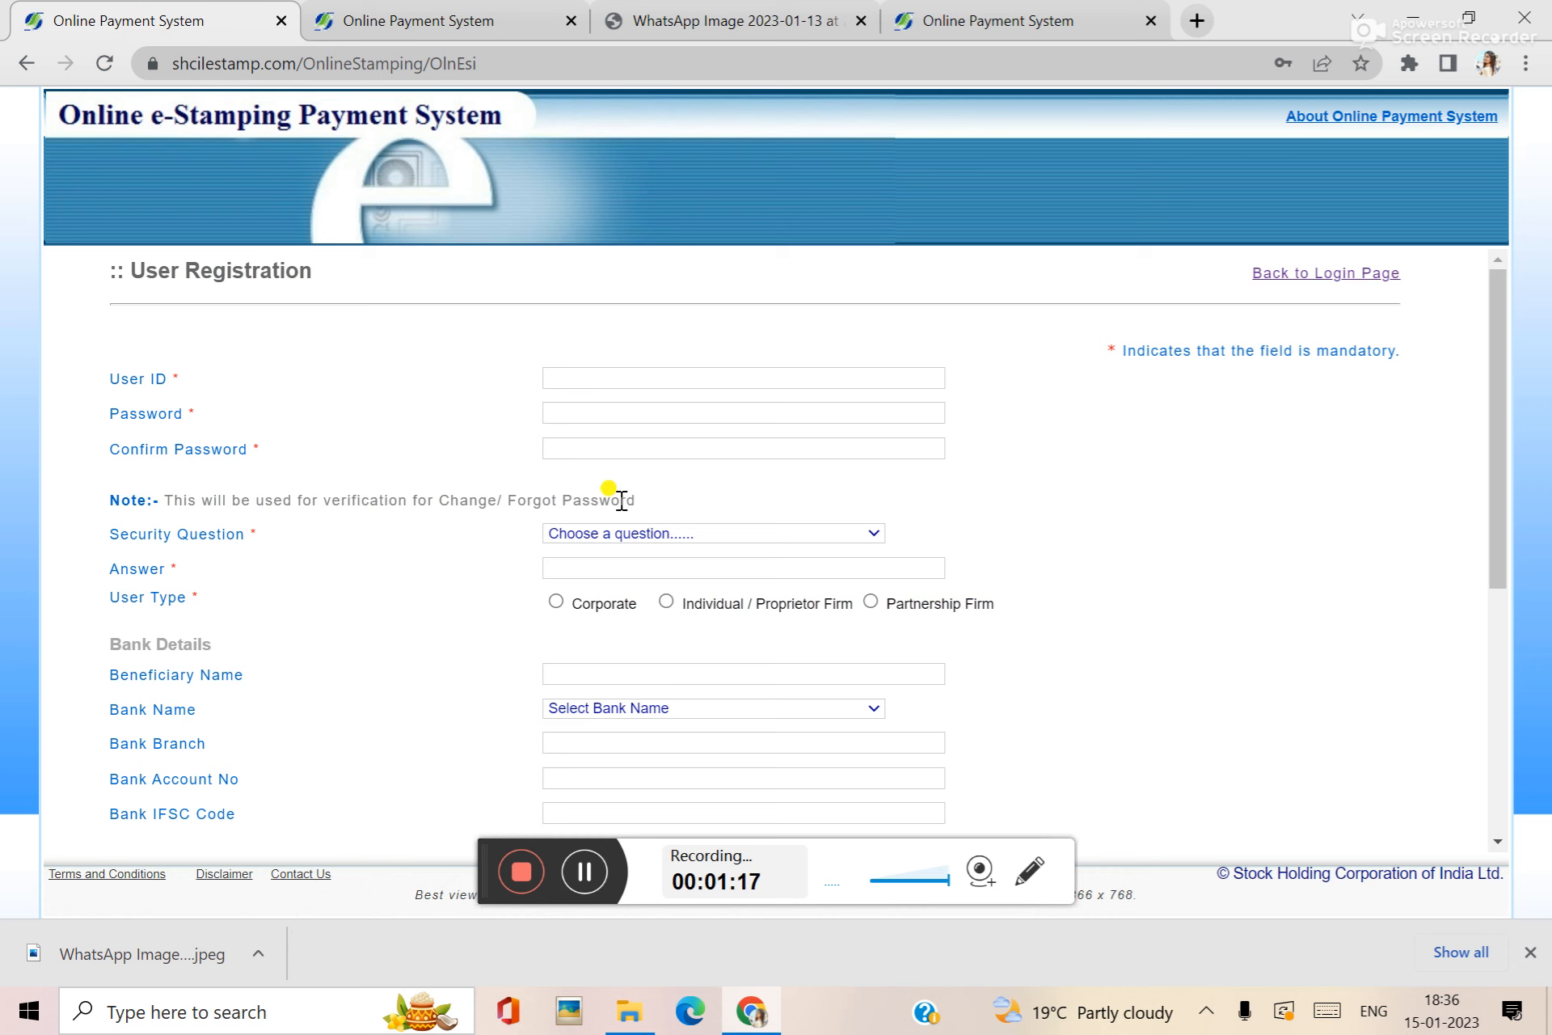
- Review the User Registration form's account, security question, user type and bank detail fields, plus the terms and conditions
scroll(613, 494, "down", 2)
scroll(620, 501, "up", 2)
scroll(694, 538, "down", 1)
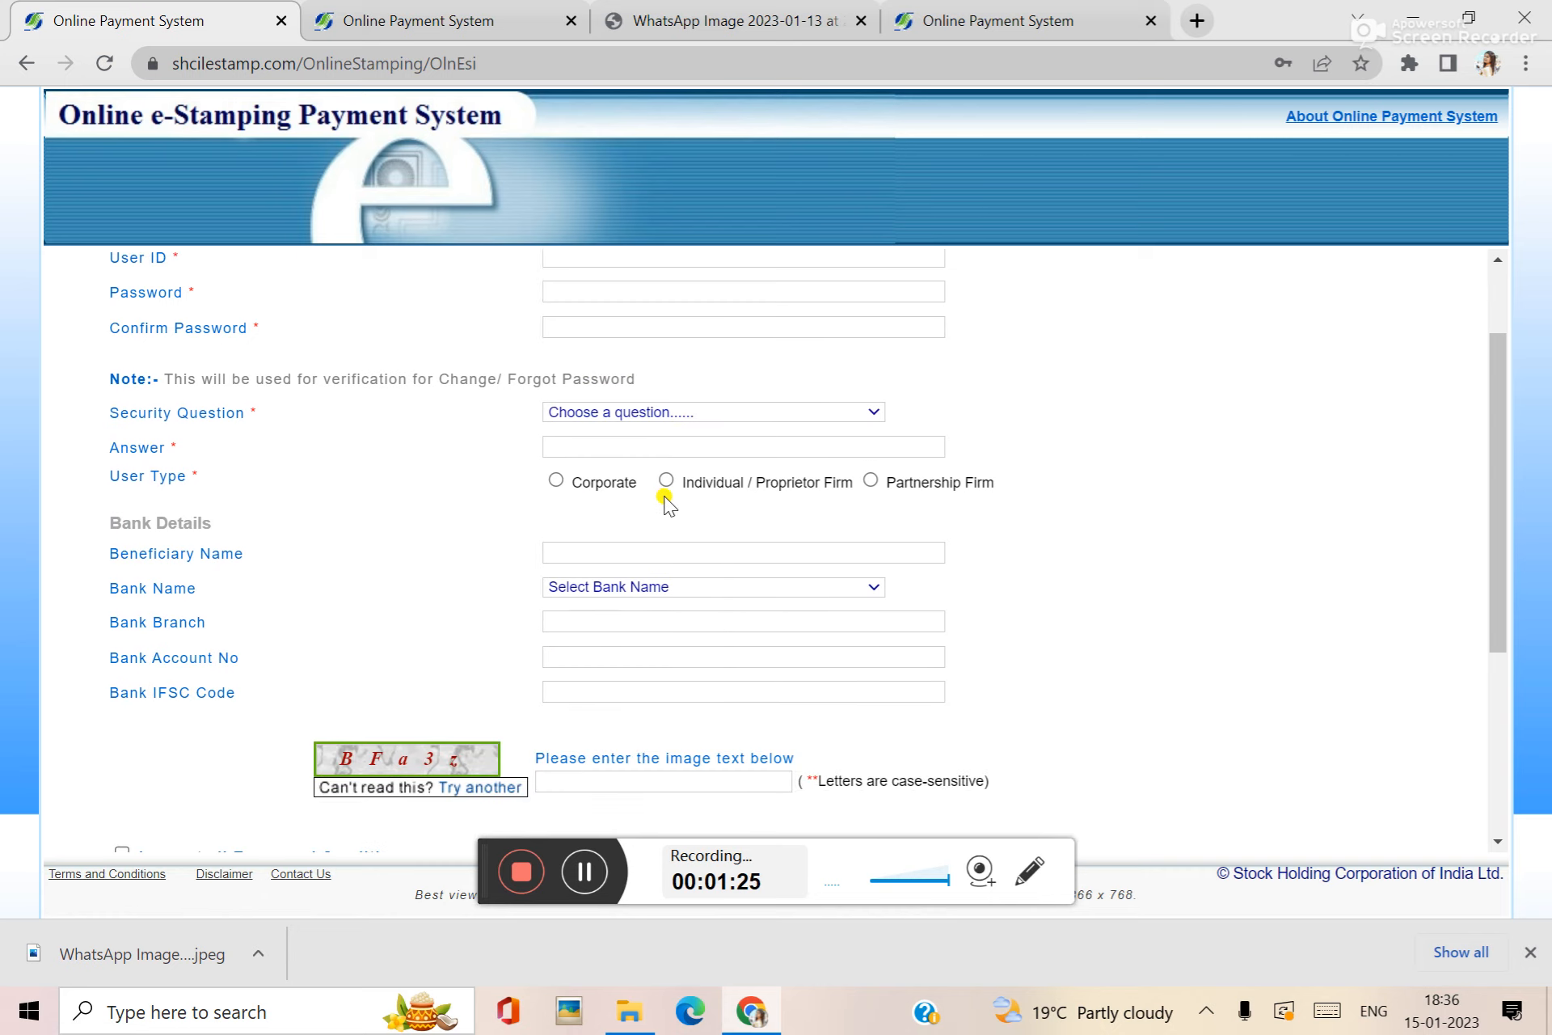
scroll(565, 586, "down", 1)
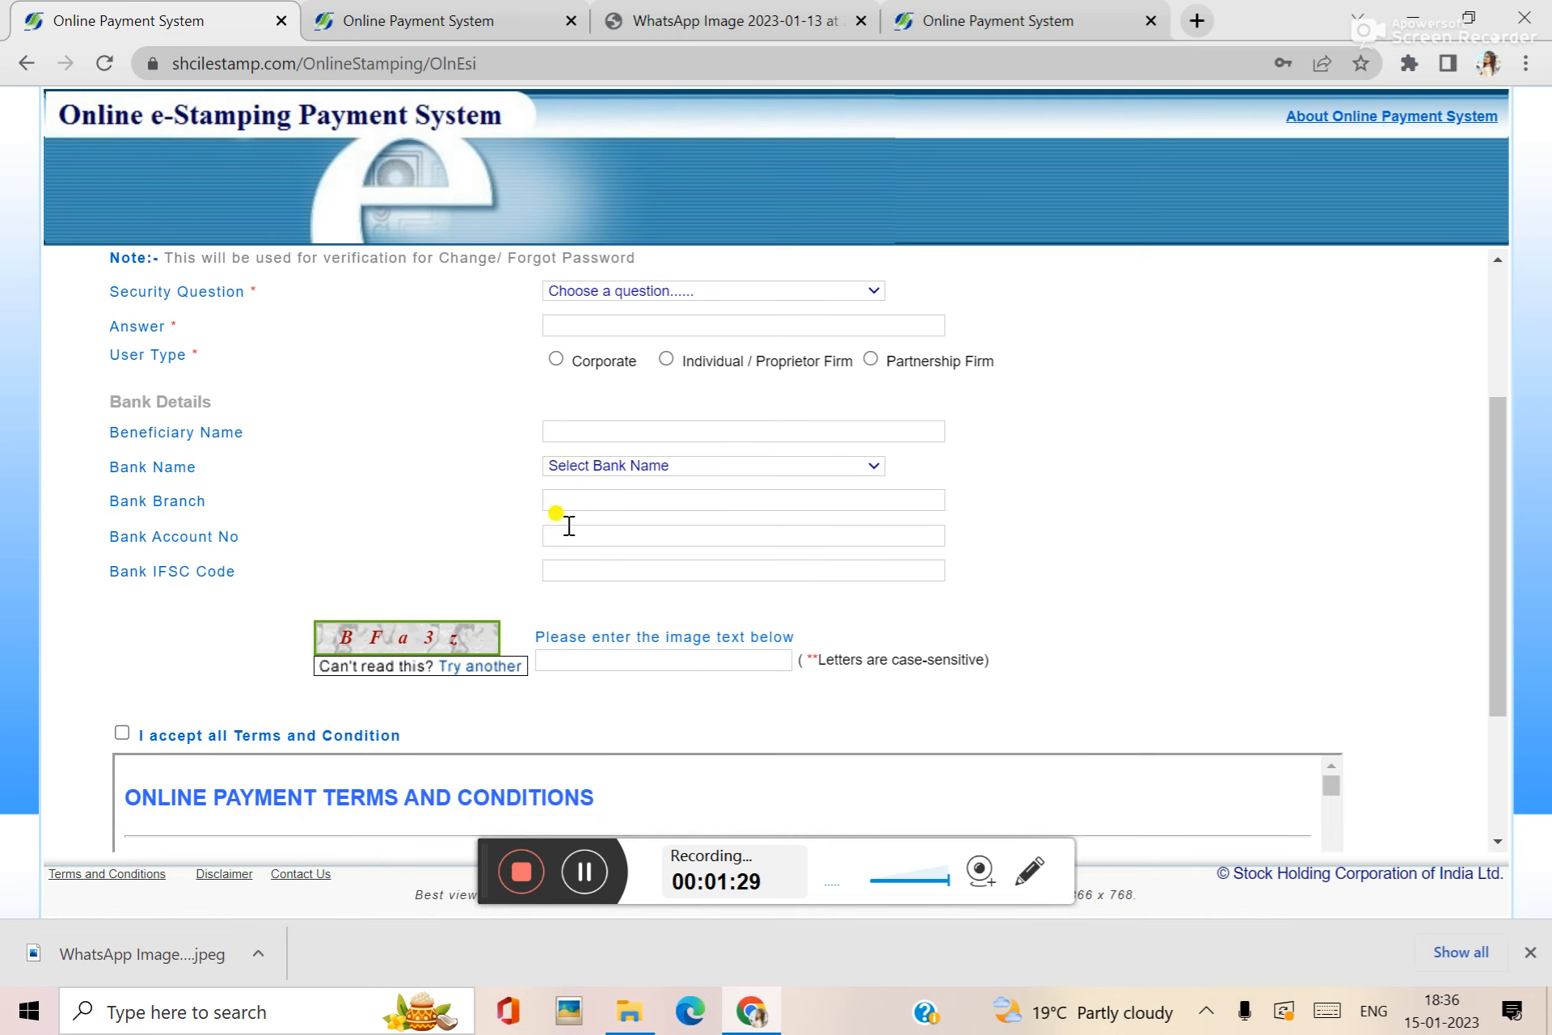
scroll(539, 537, "down", 1)
scroll(540, 538, "up", 2)
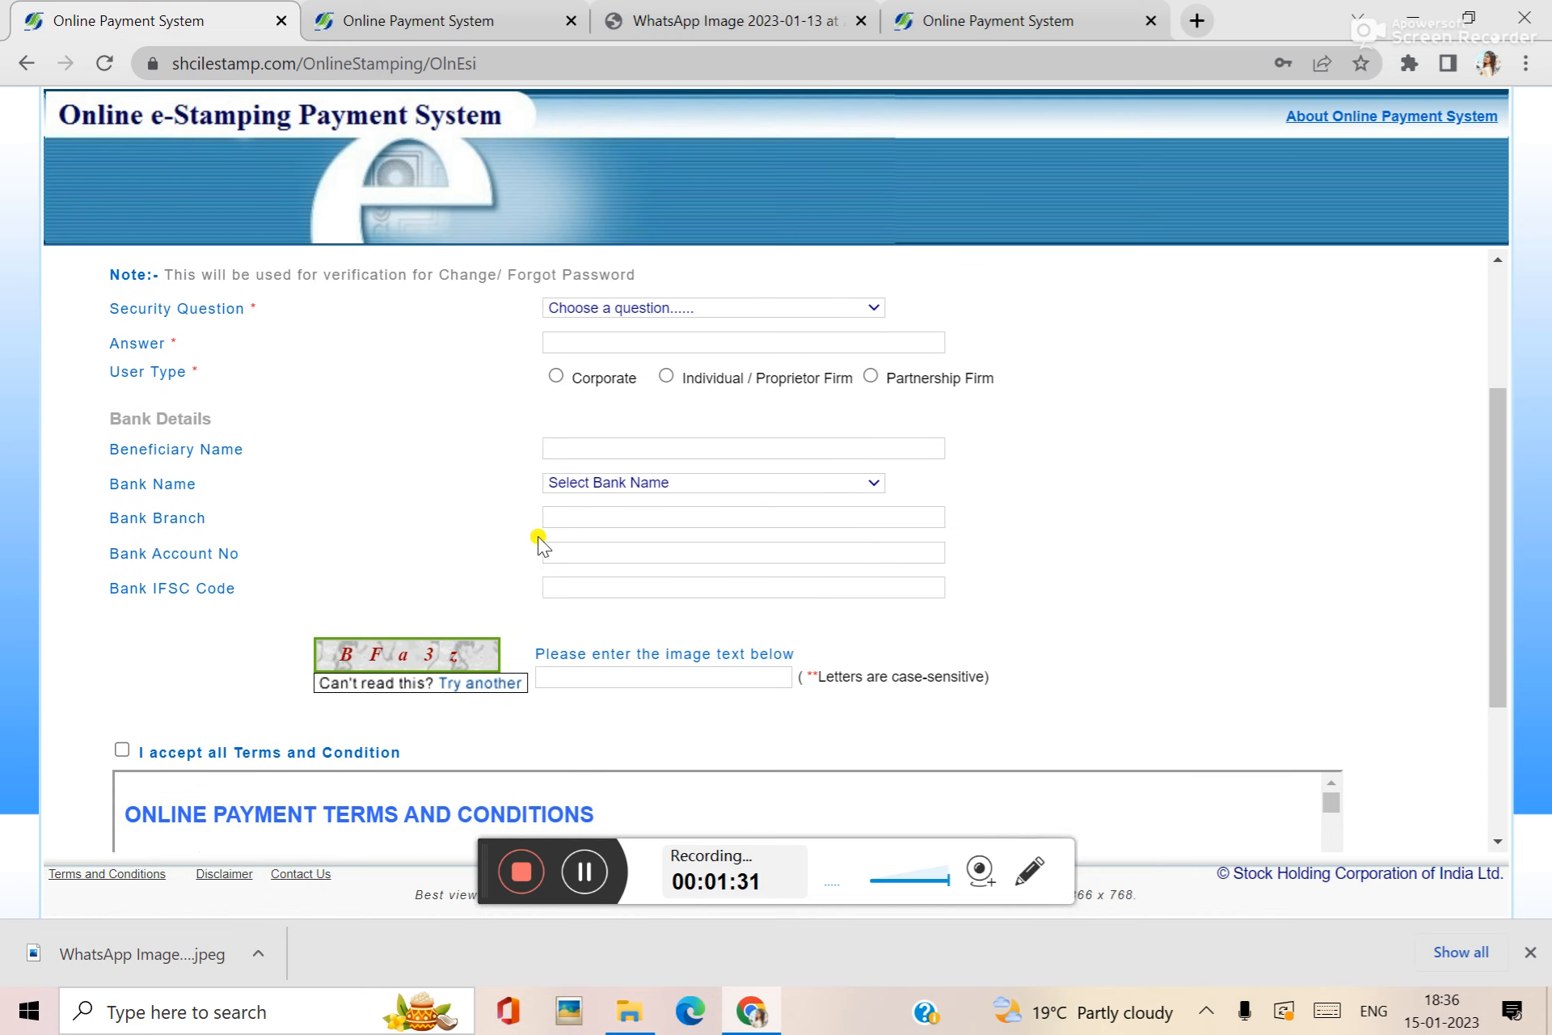
scroll(378, 683, "up", 1)
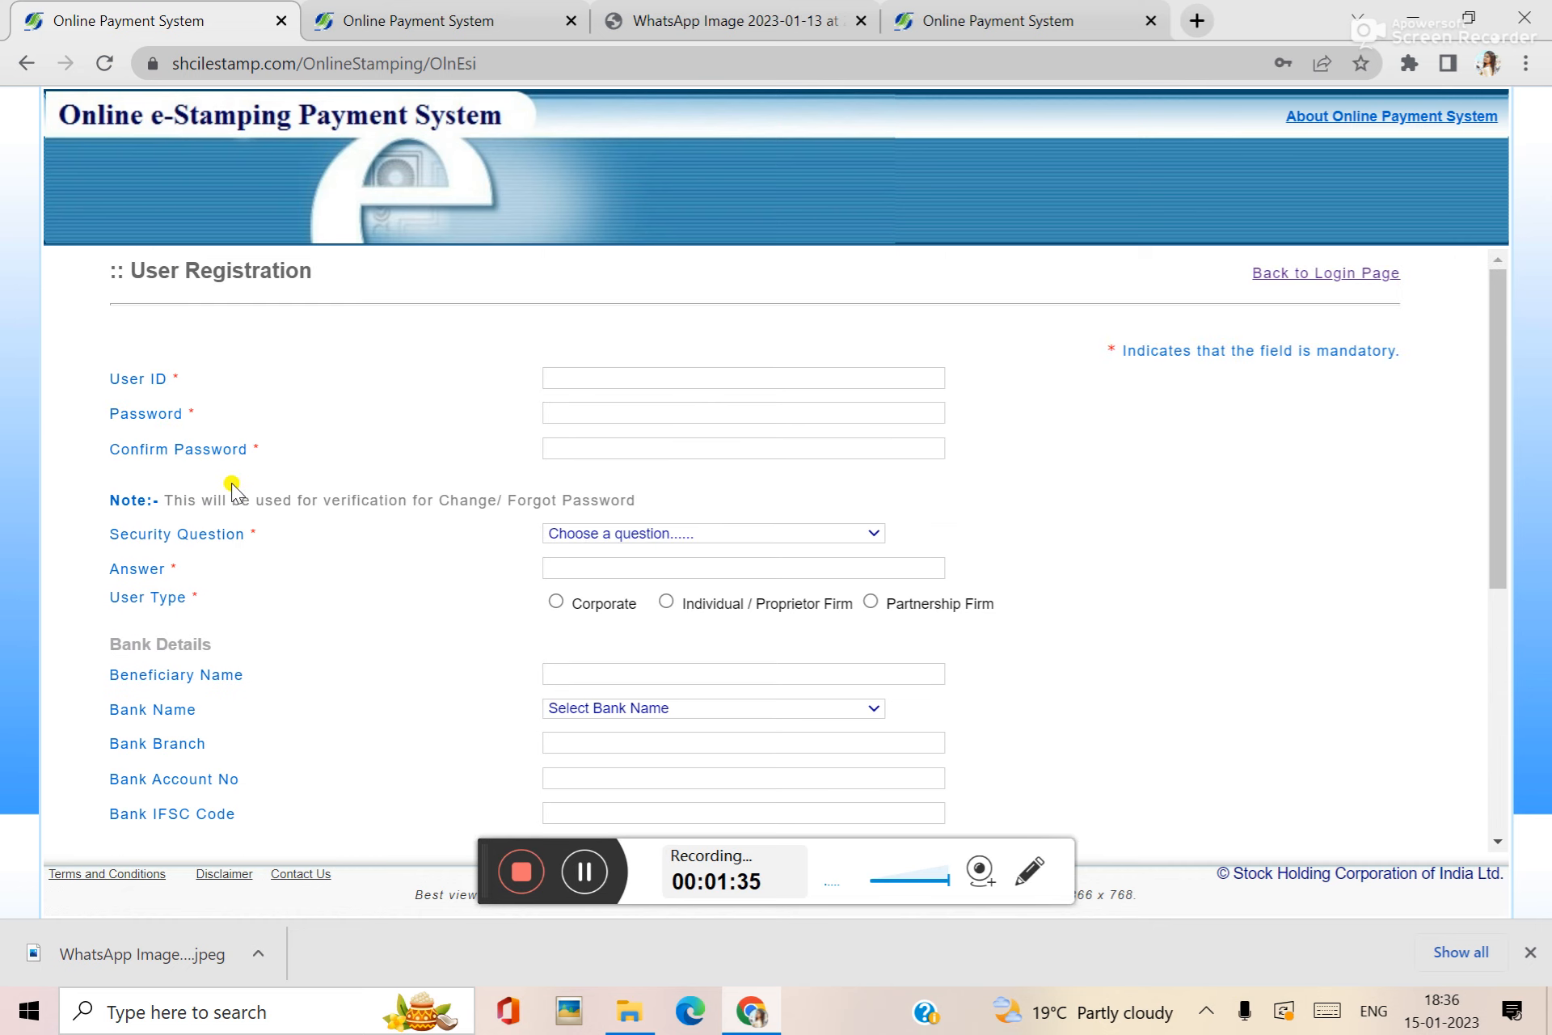
scroll(372, 580, "down", 4)
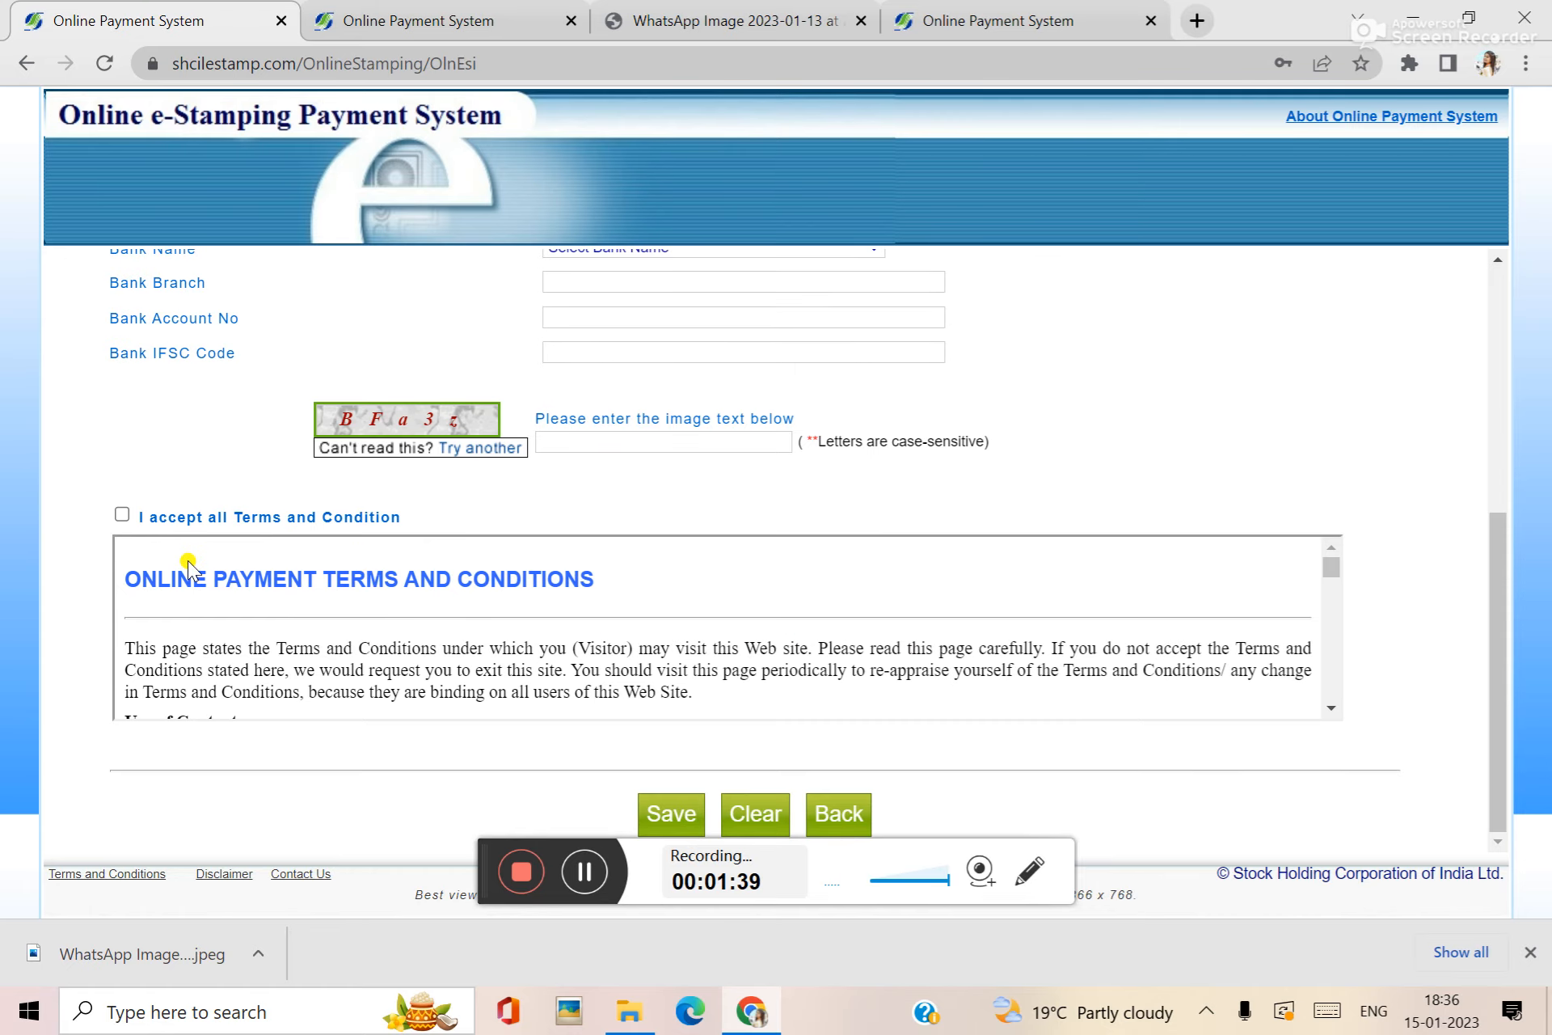
scroll(526, 692, "down", 1)
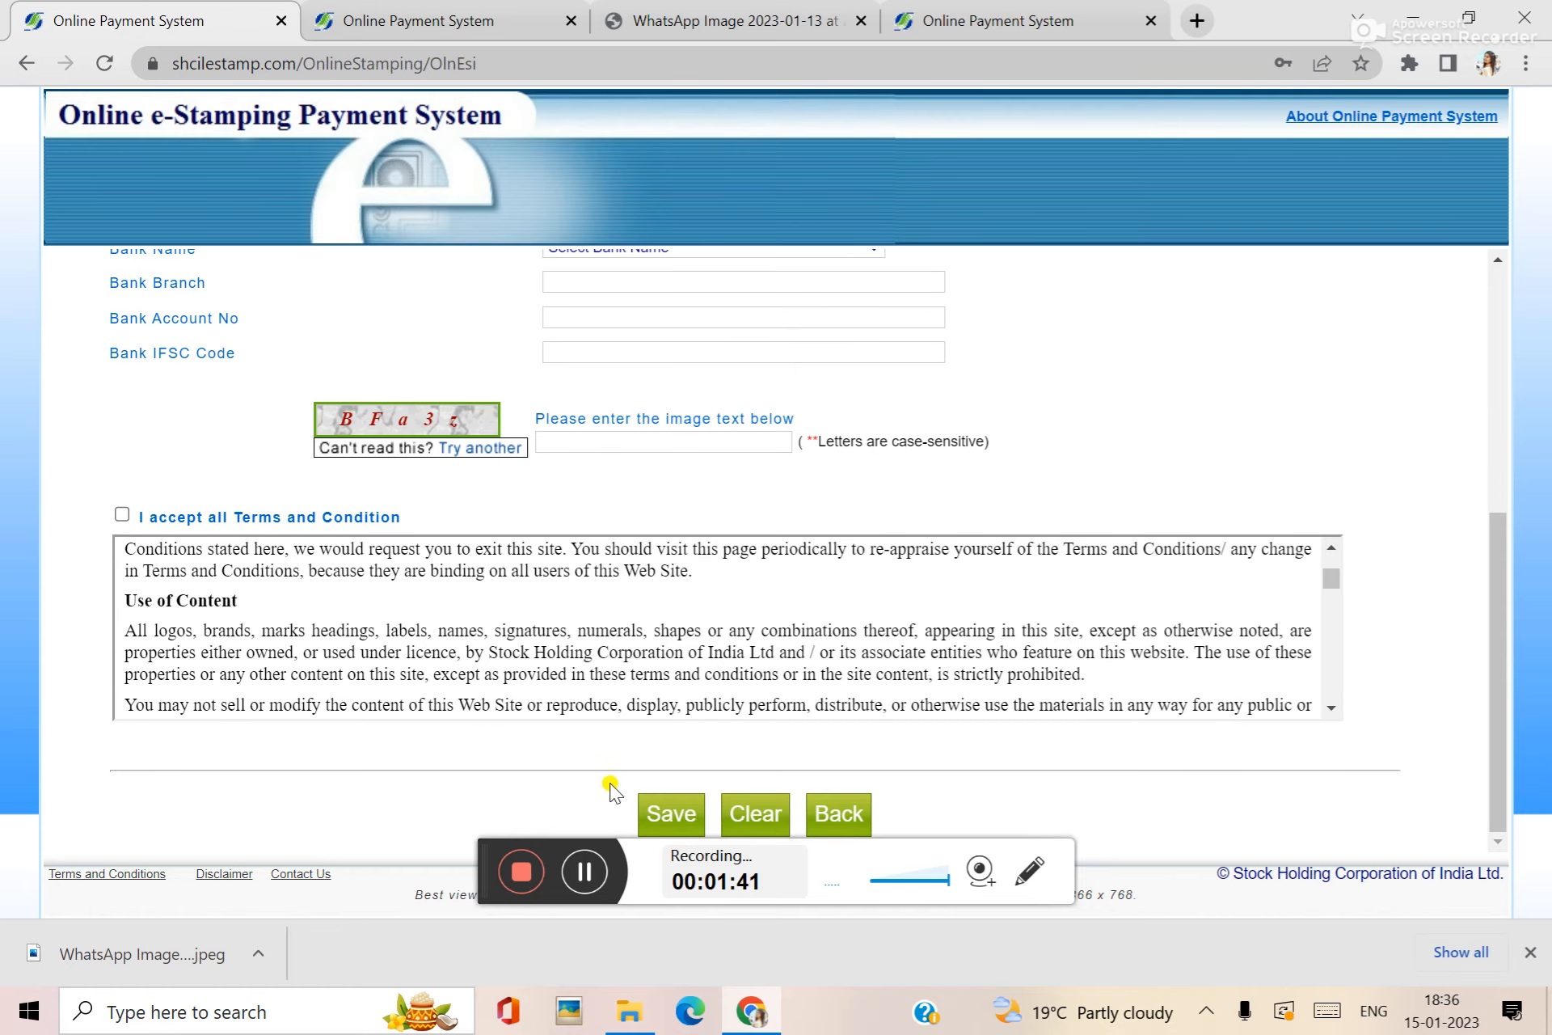
scroll(655, 692, "up", 1)
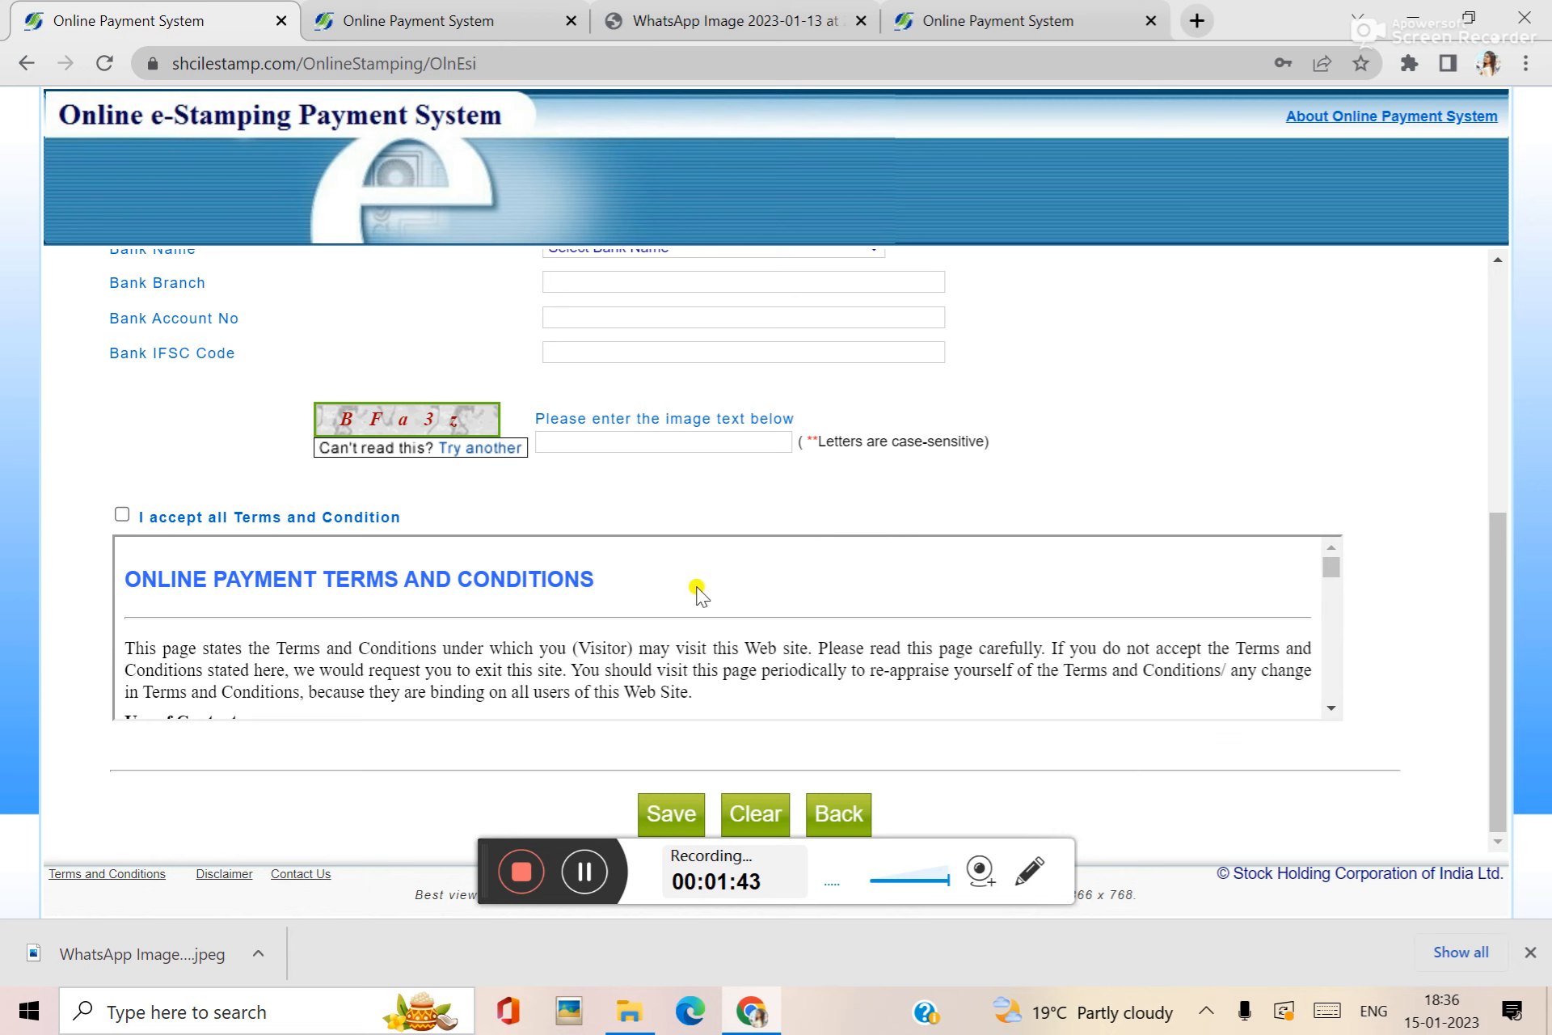
scroll(899, 490, "up", 3)
scroll(877, 501, "up", 3)
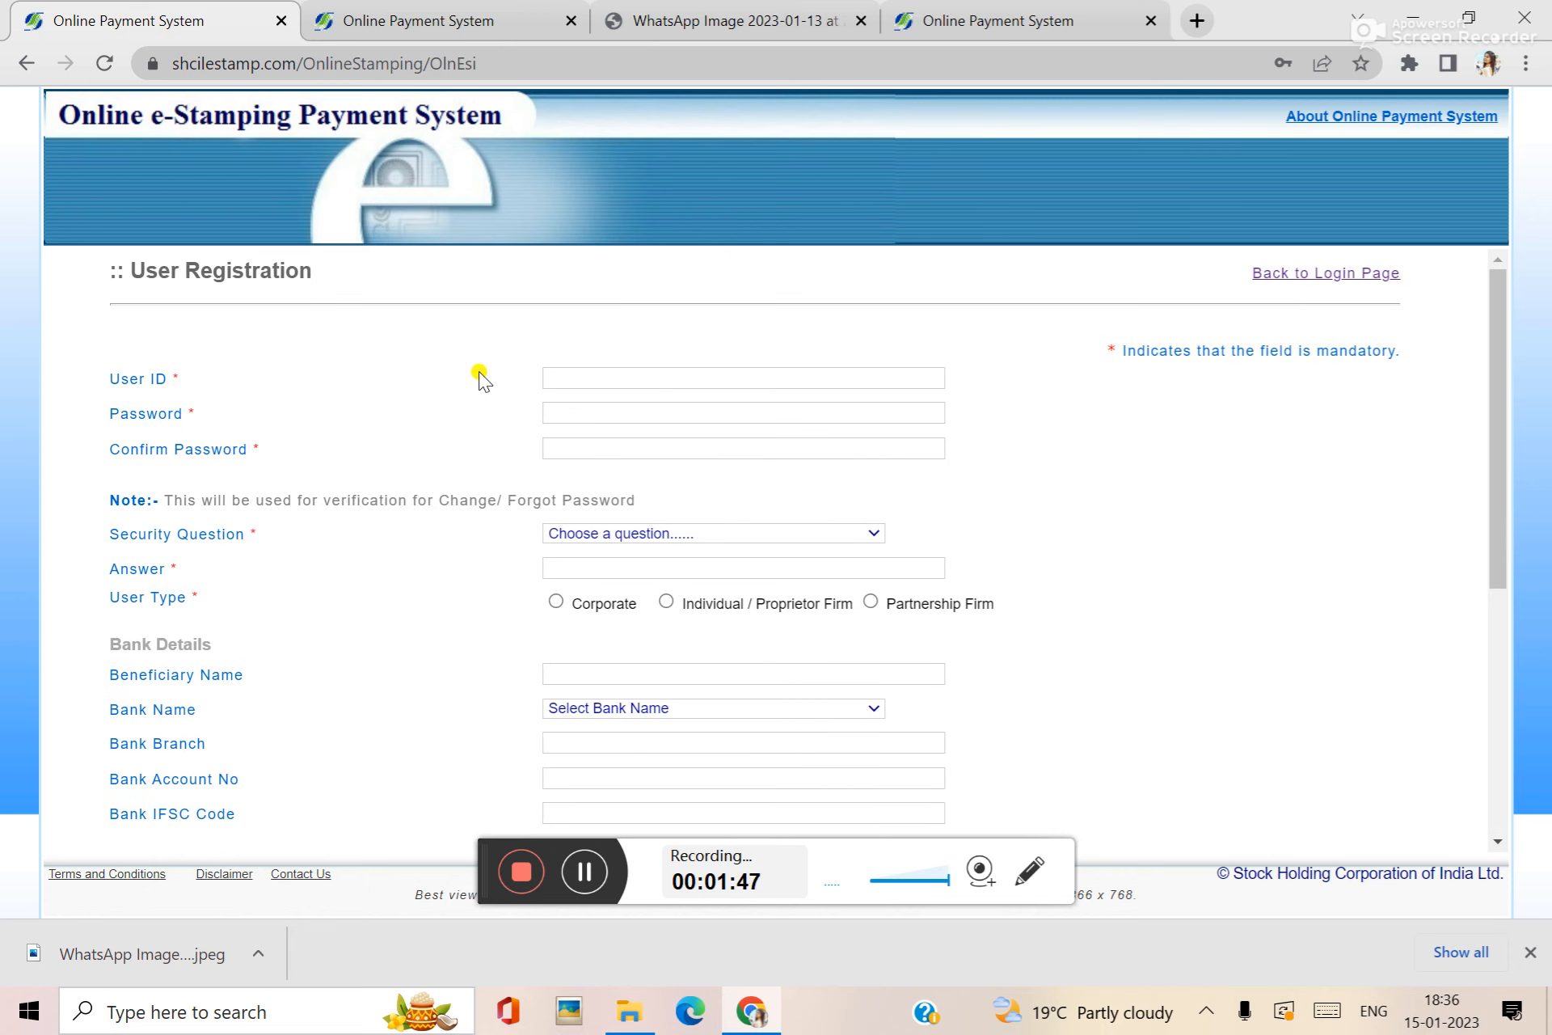
left_click(743, 16)
left_click(488, 11)
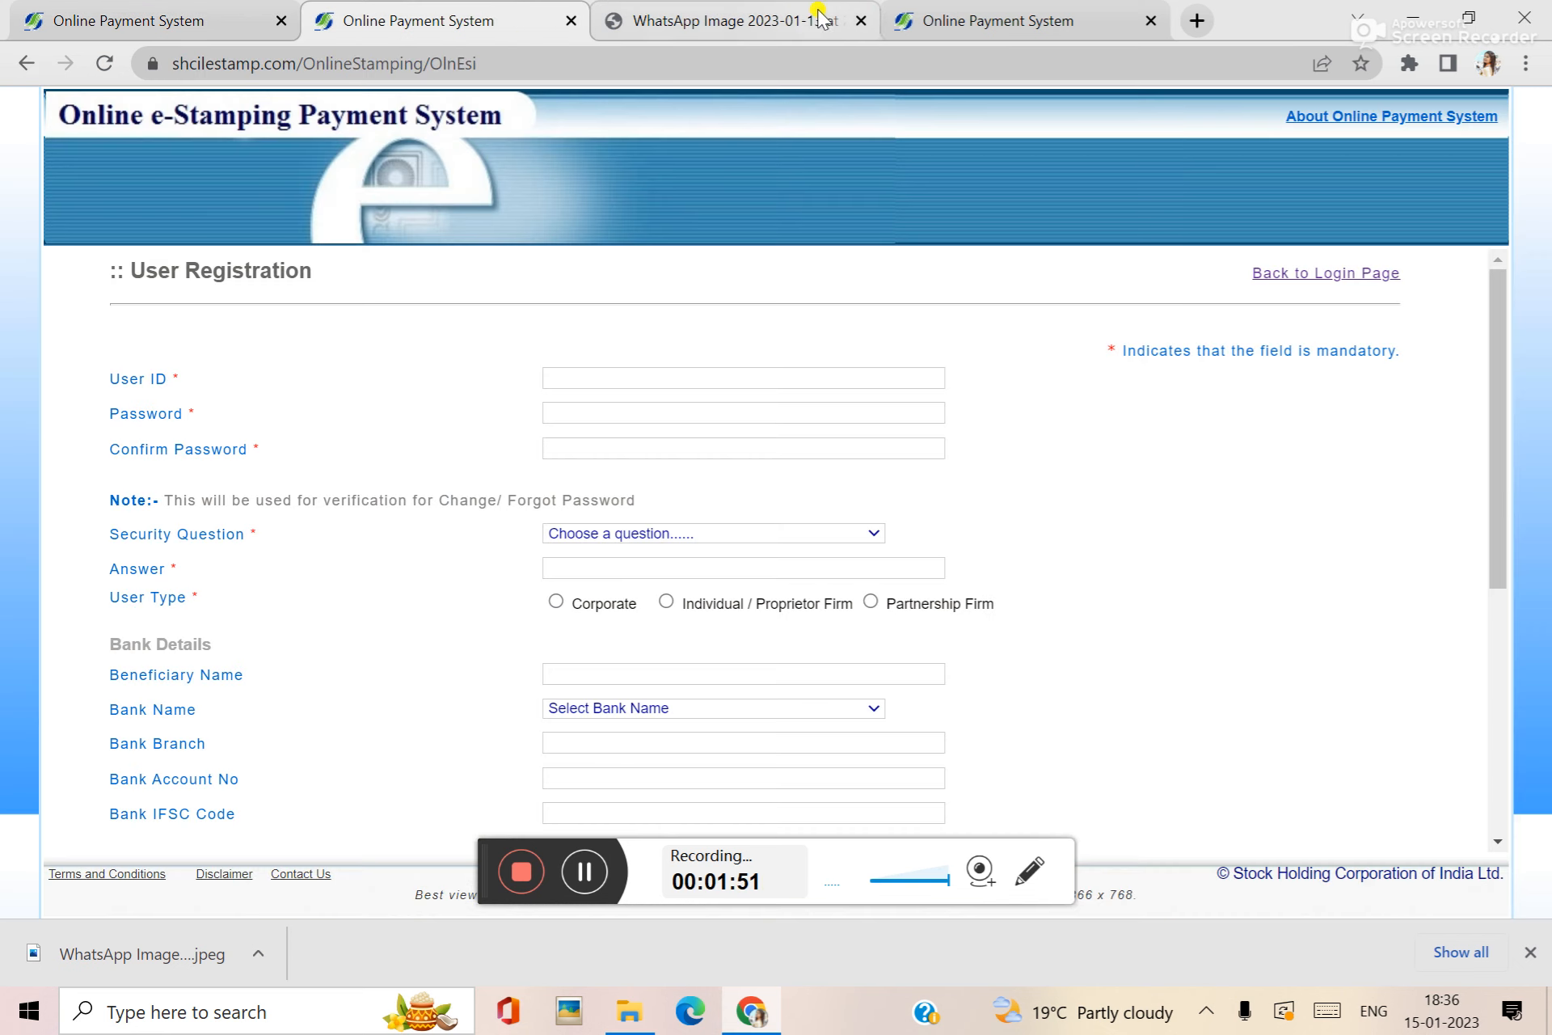
left_click(947, 18)
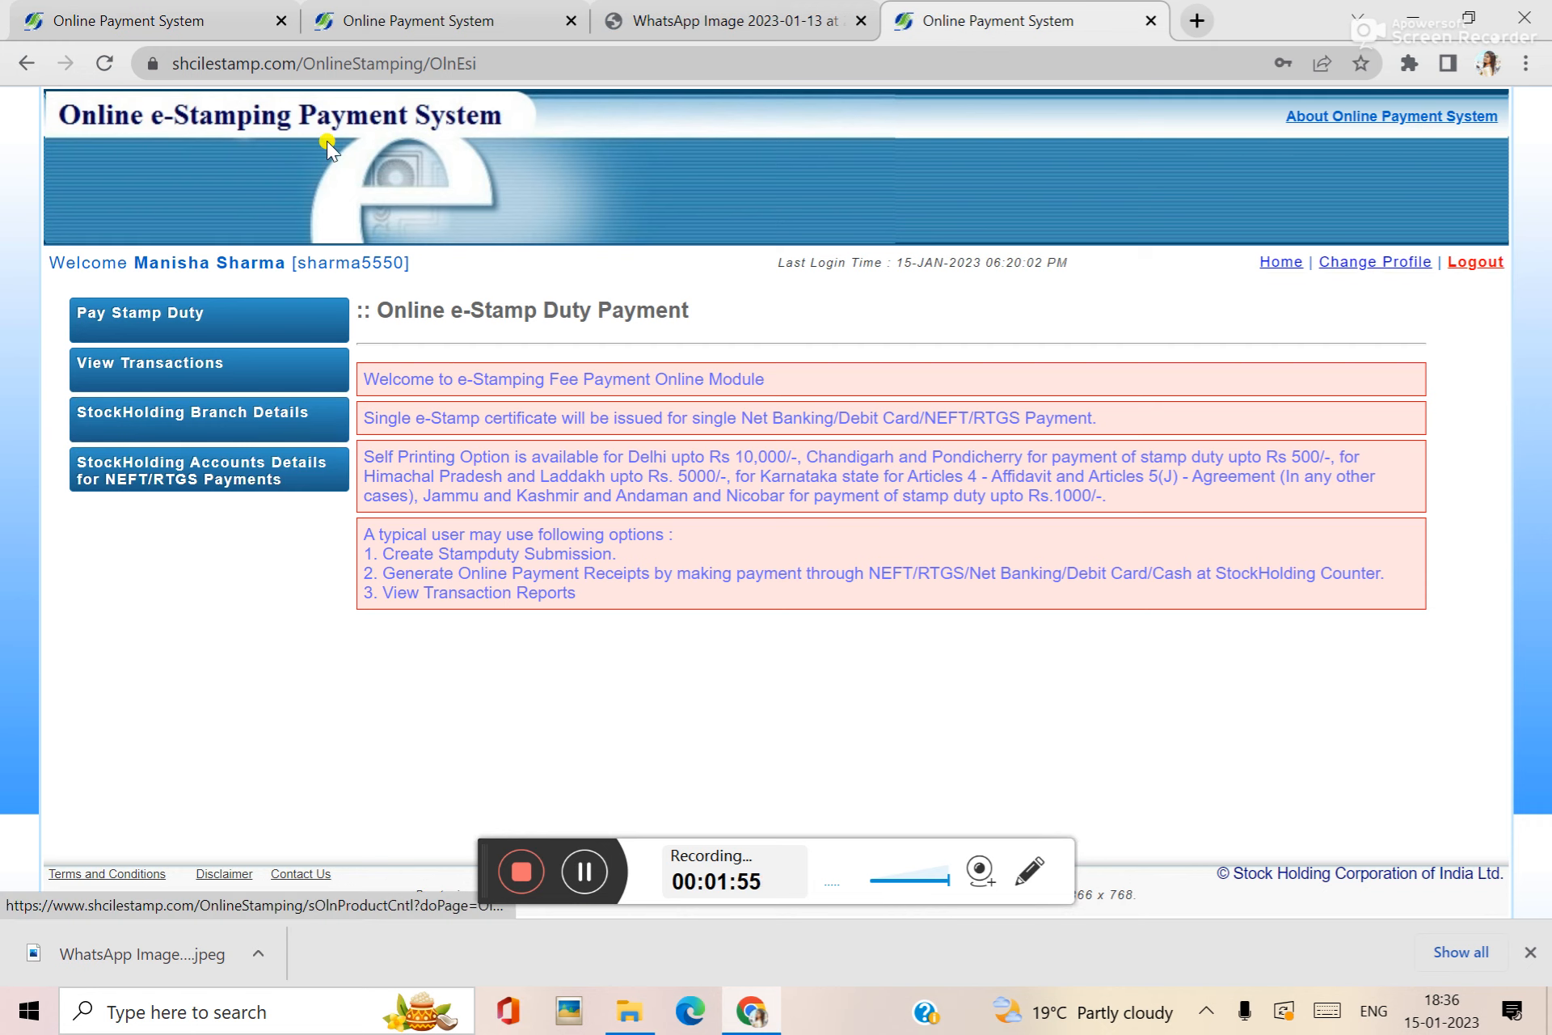
left_click(220, 36)
left_click(328, 11)
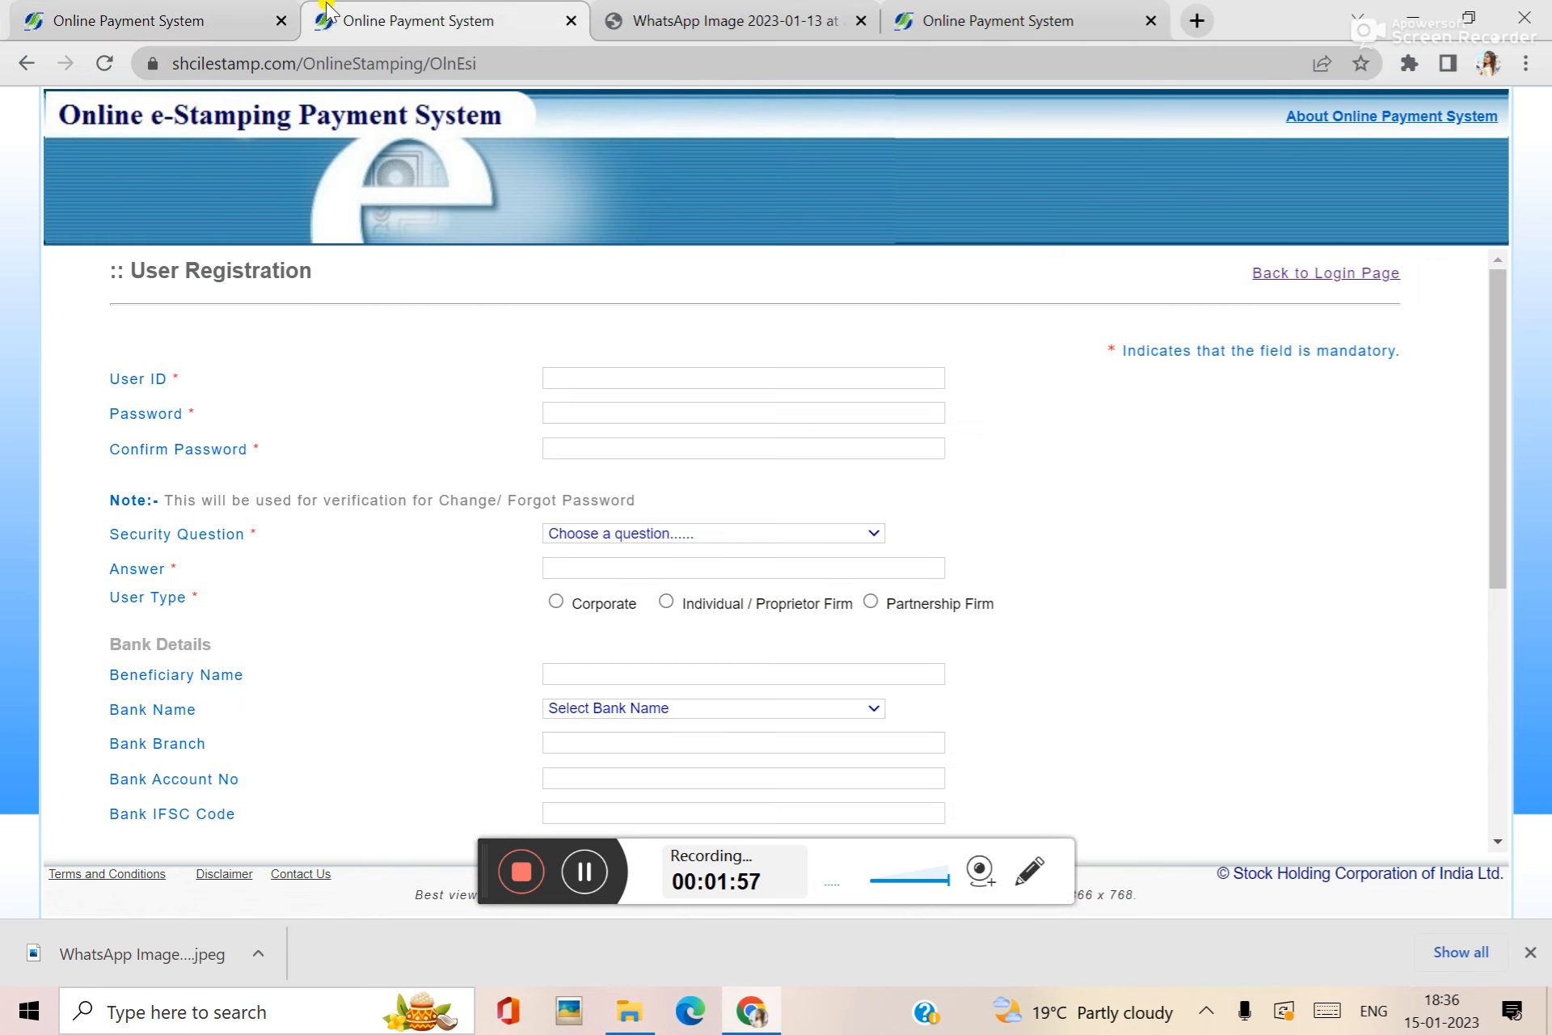
left_click(166, 21)
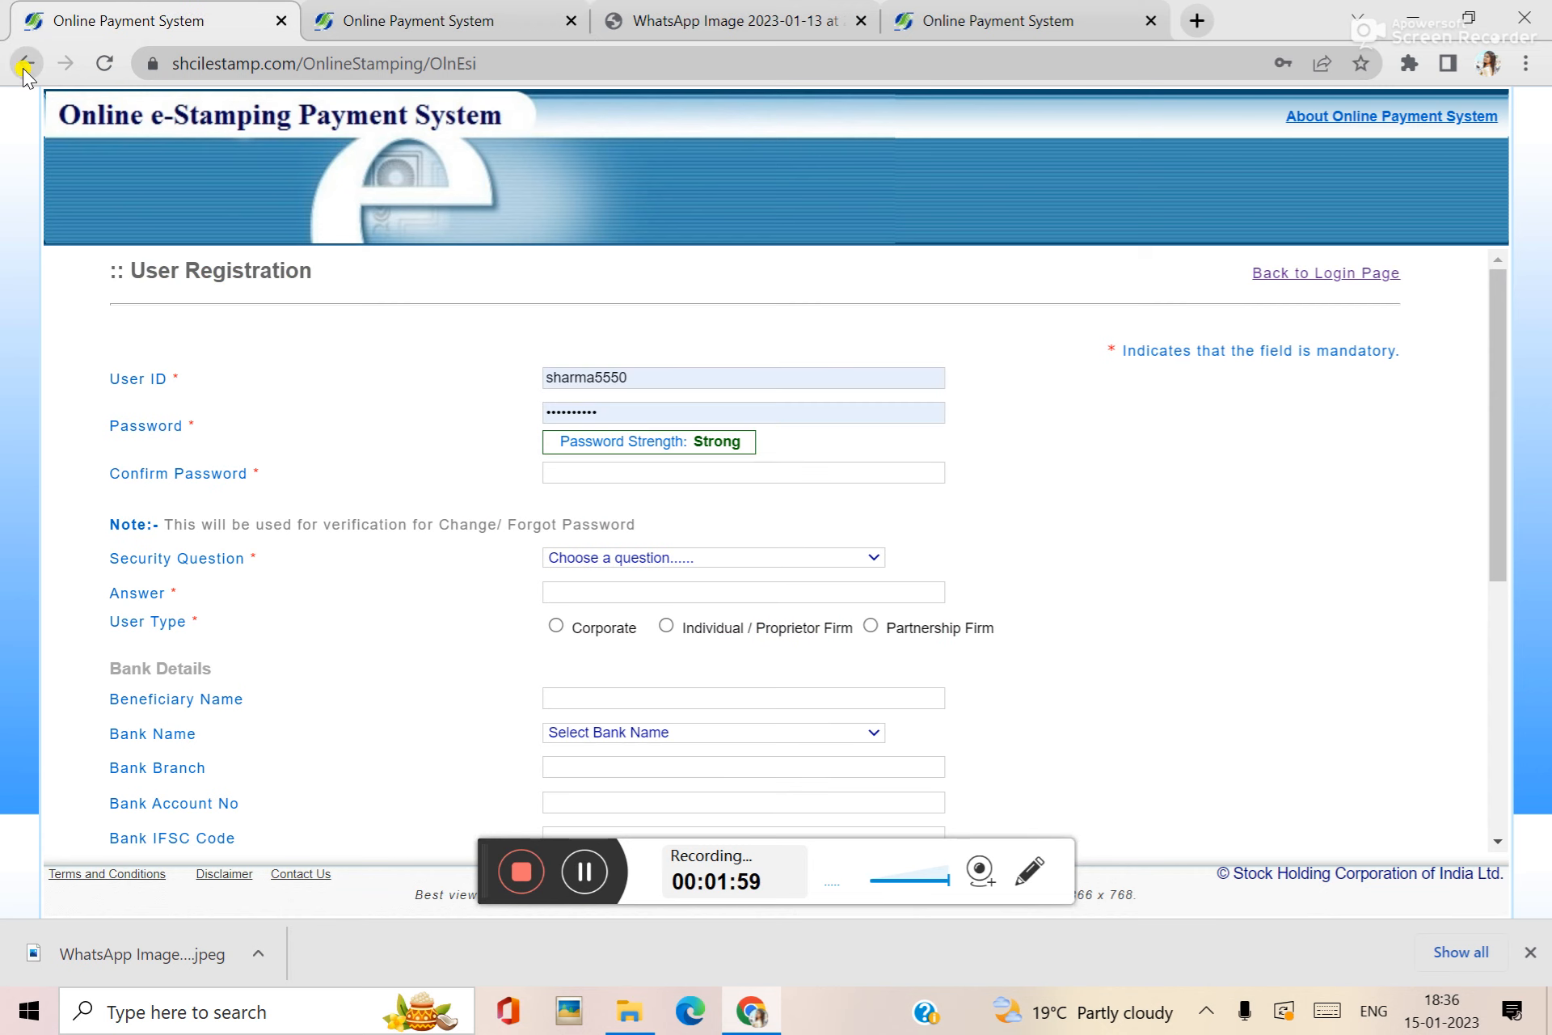
left_click(24, 65)
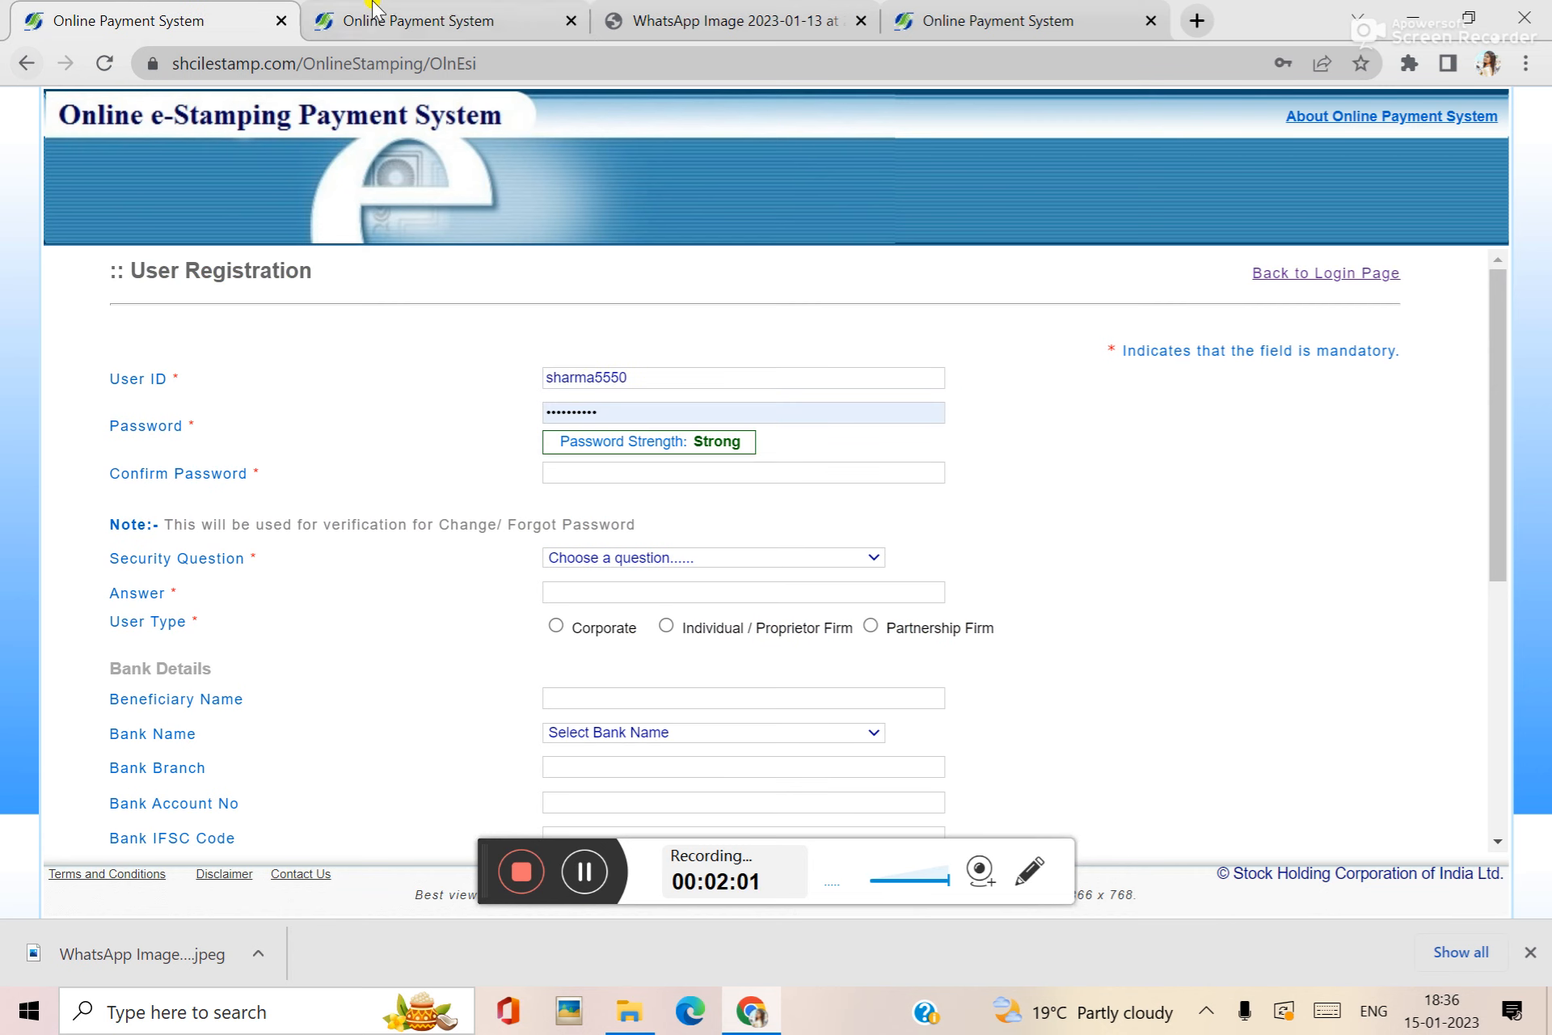
left_click(475, 14)
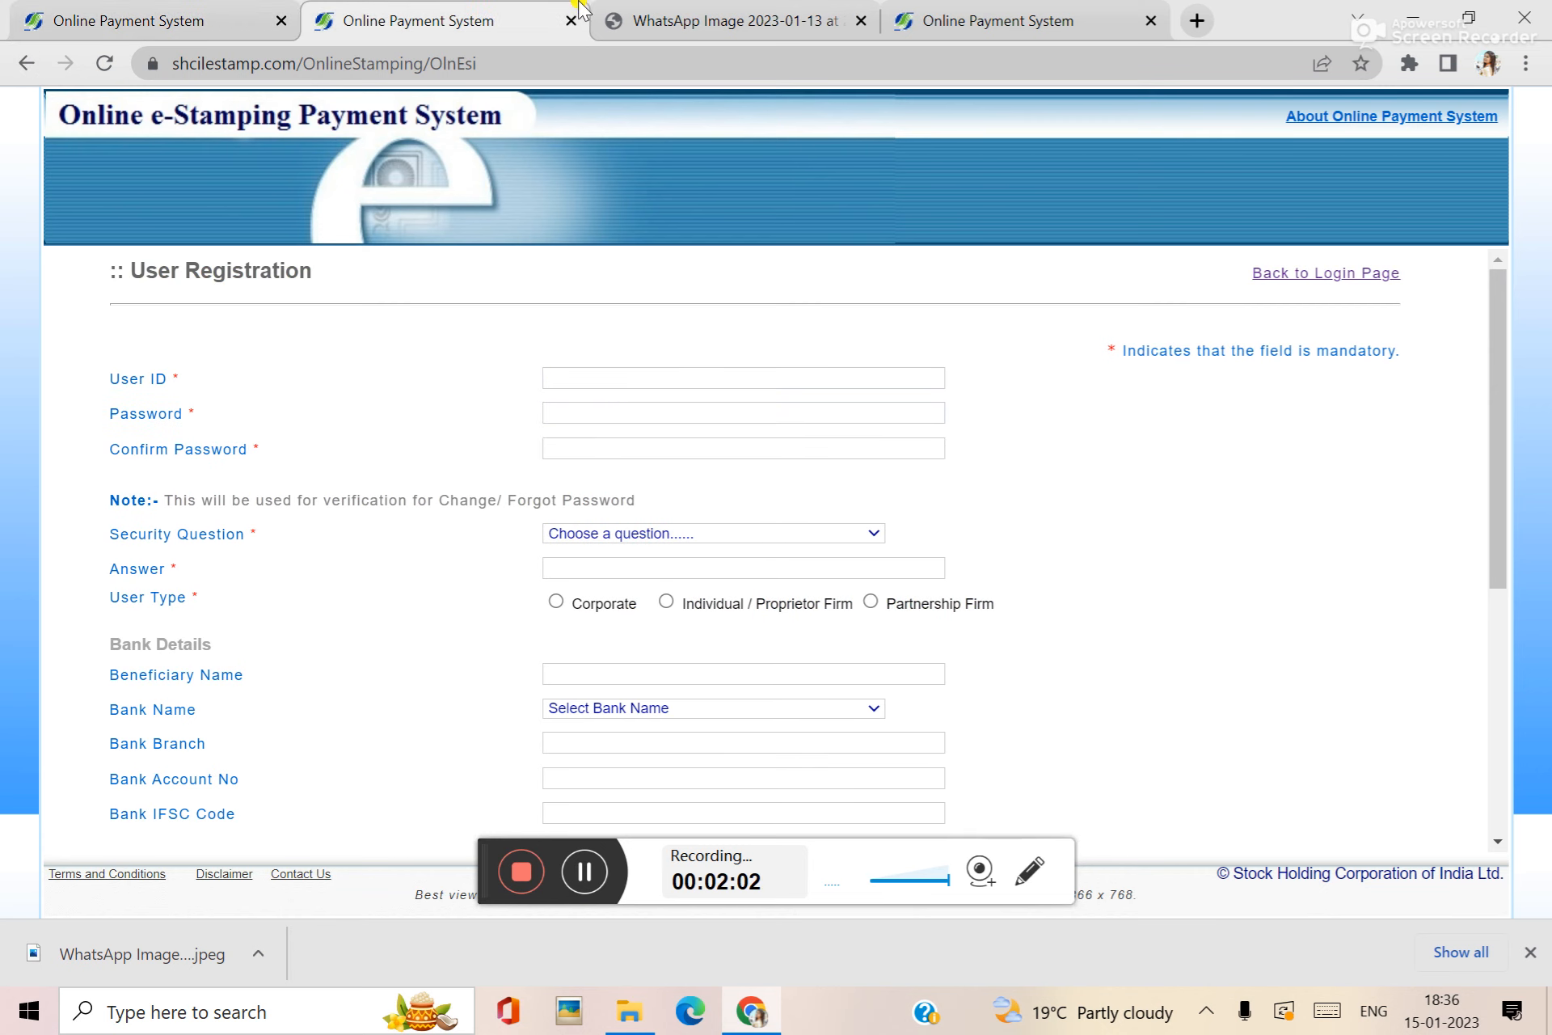
- Switch to the signed-in payment session and start a stamp duty payment for the state of Assam
left_click(974, 20)
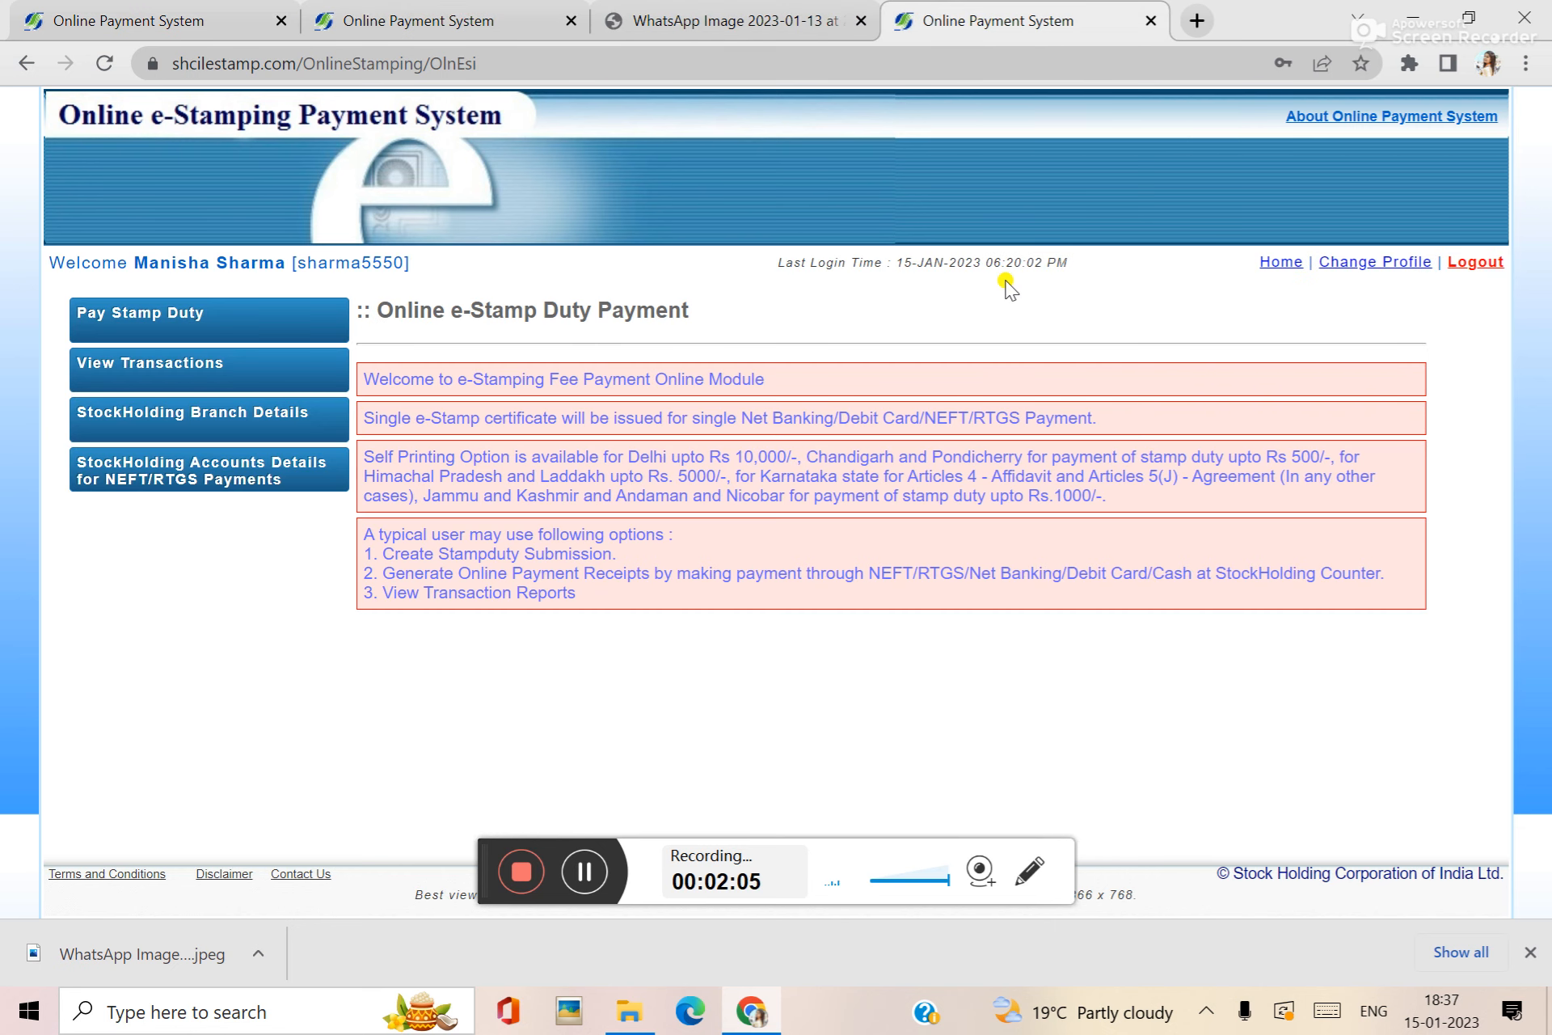
left_click(147, 333)
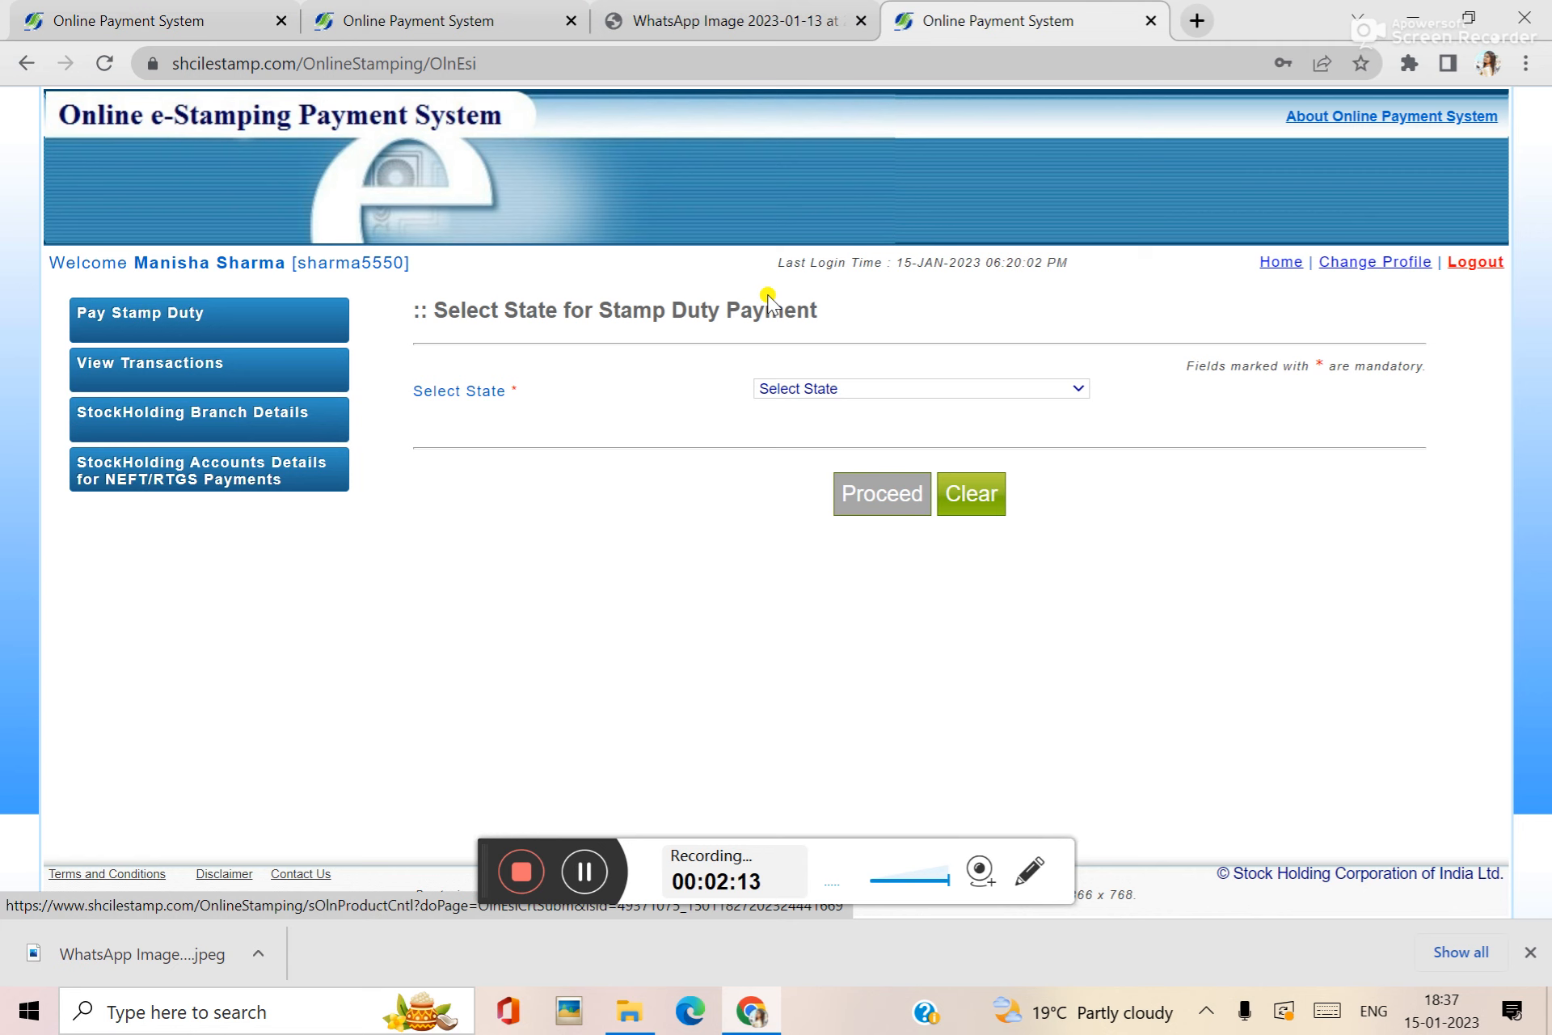
left_click(833, 389)
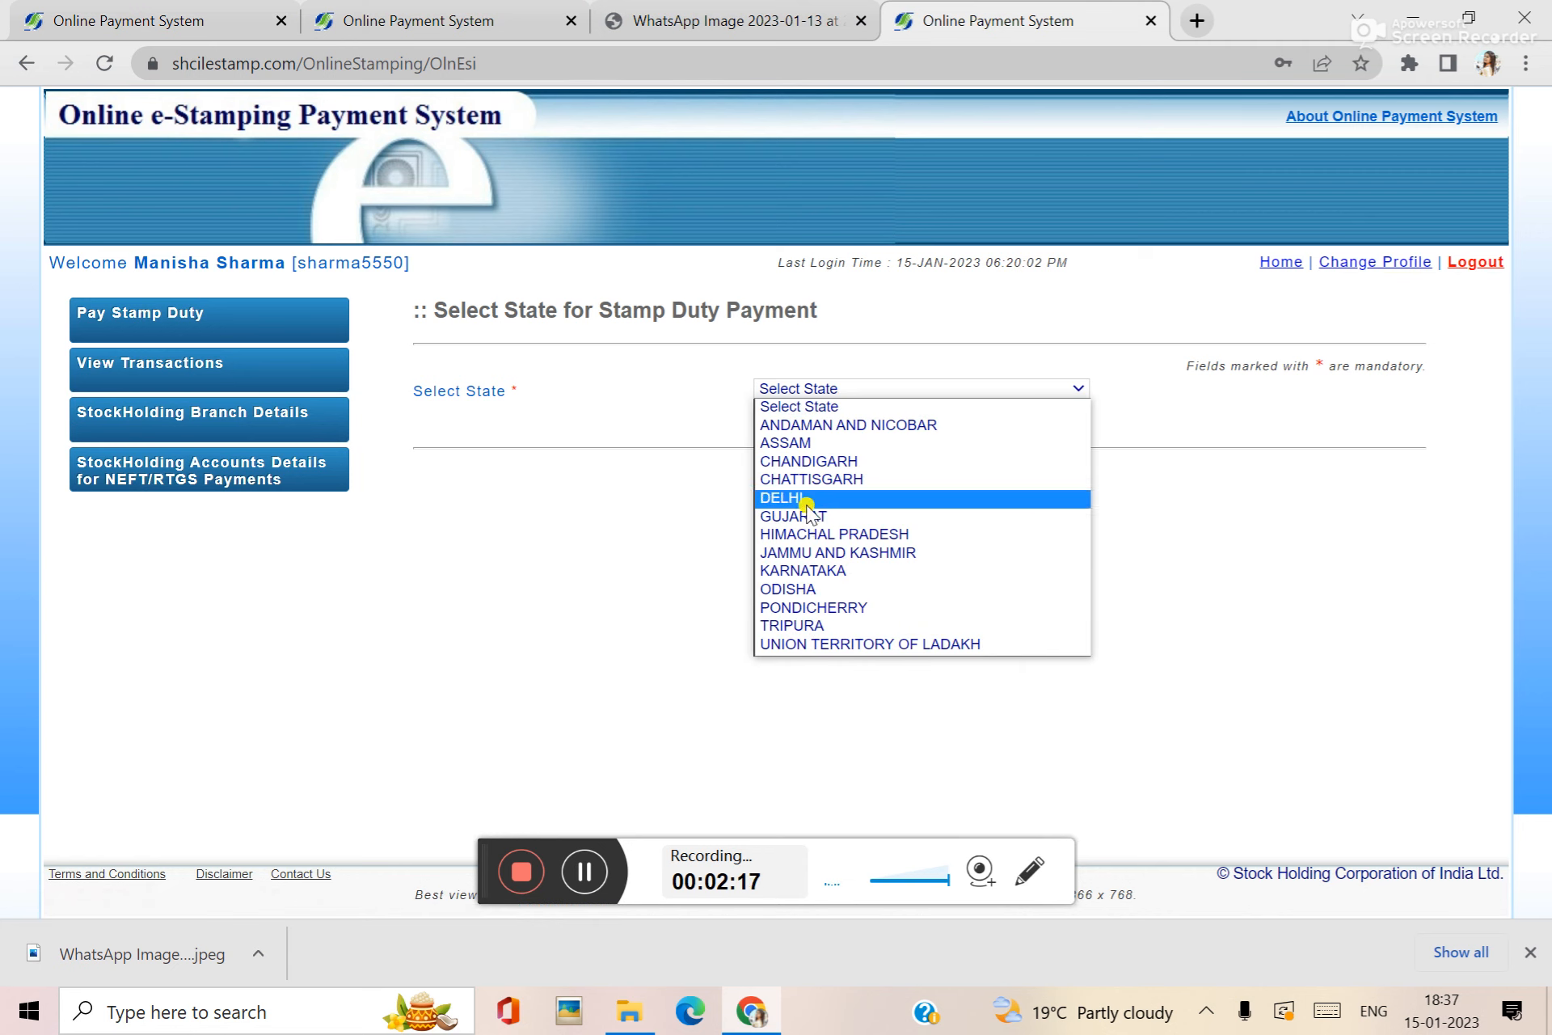
left_click(787, 444)
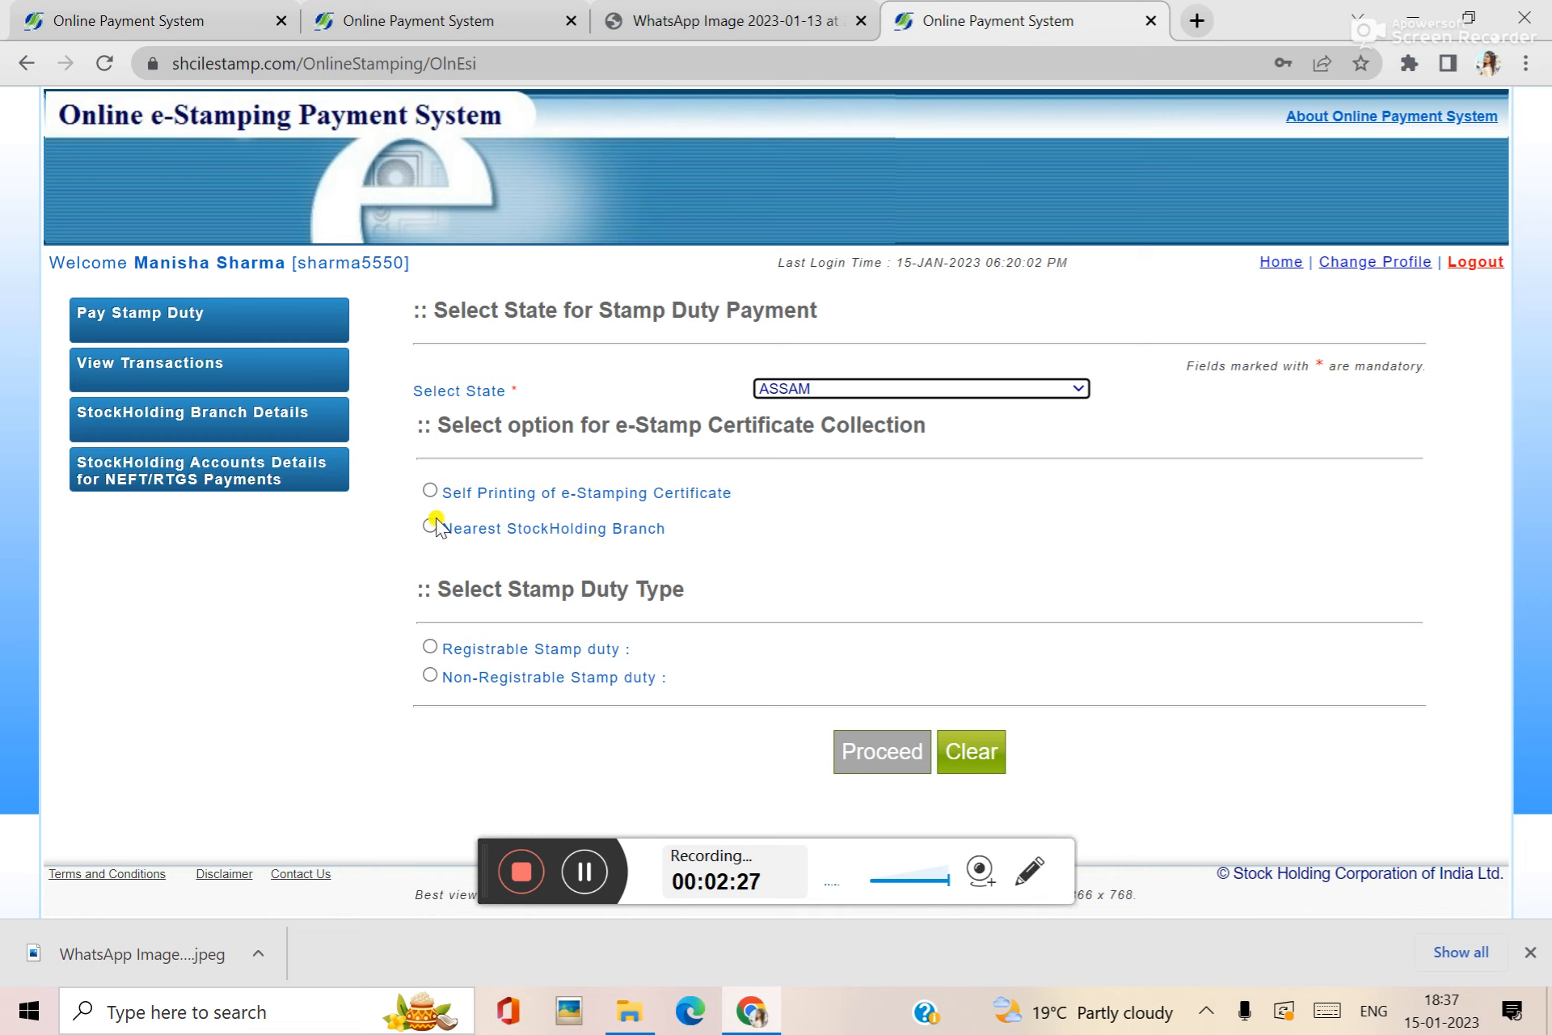
- Choose self printing of the e-Stamping certificate and registrable stamp duty "35 - Lease", and proceed to the submission form
left_click(430, 493)
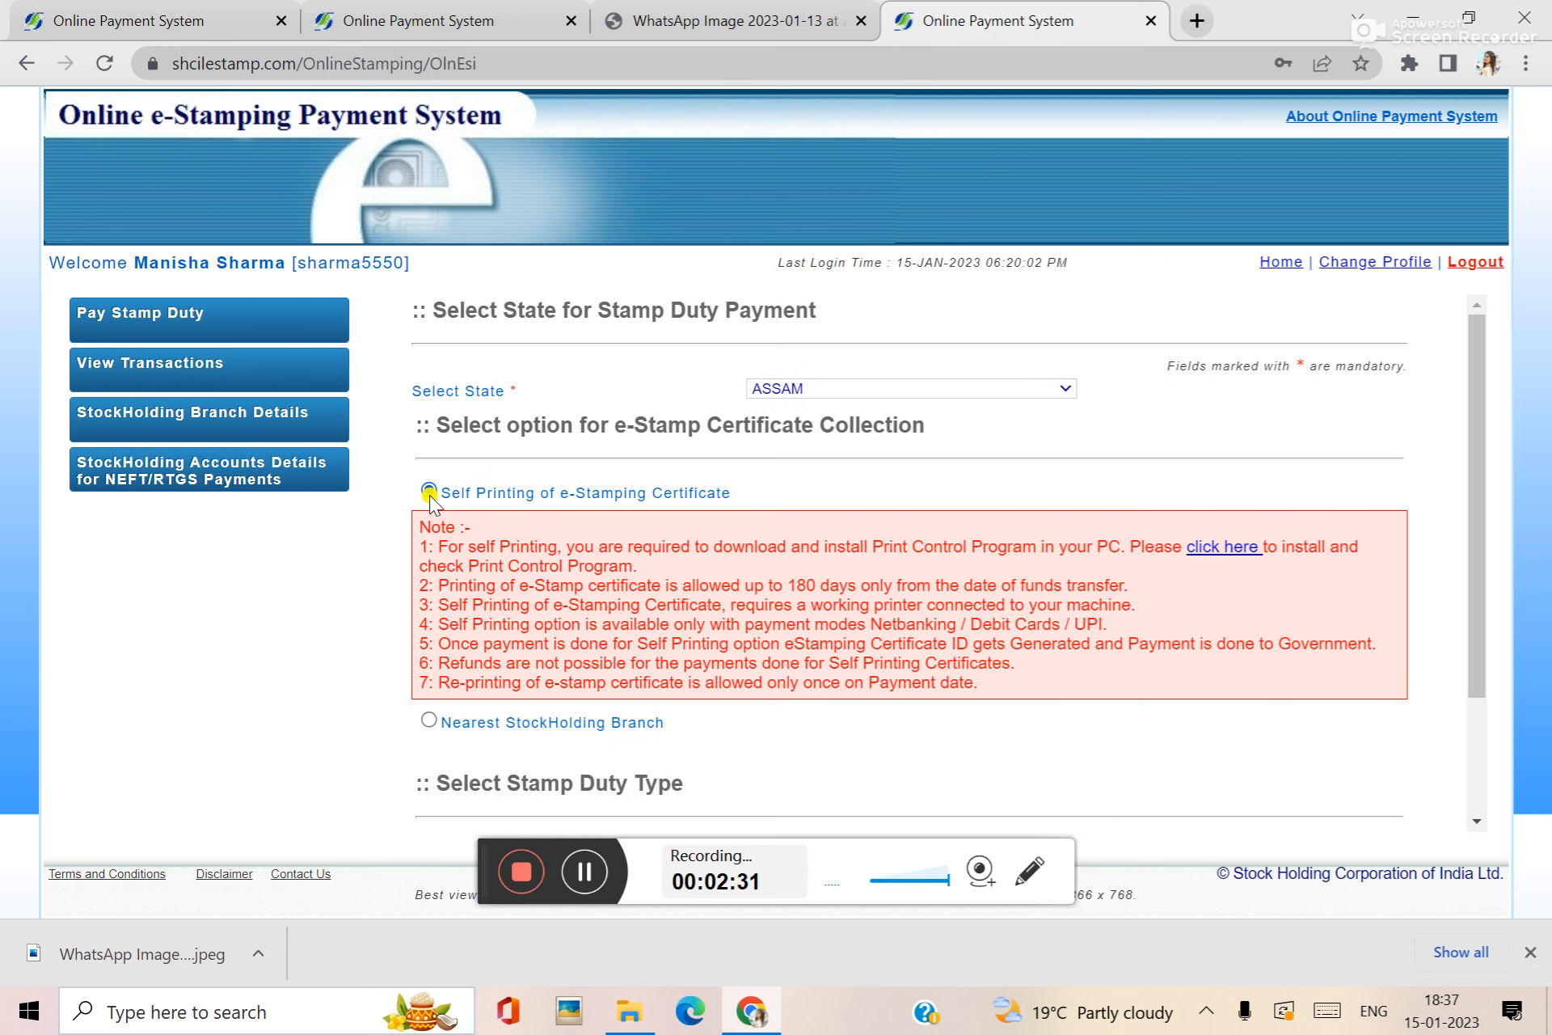
scroll(421, 514, "down", 2)
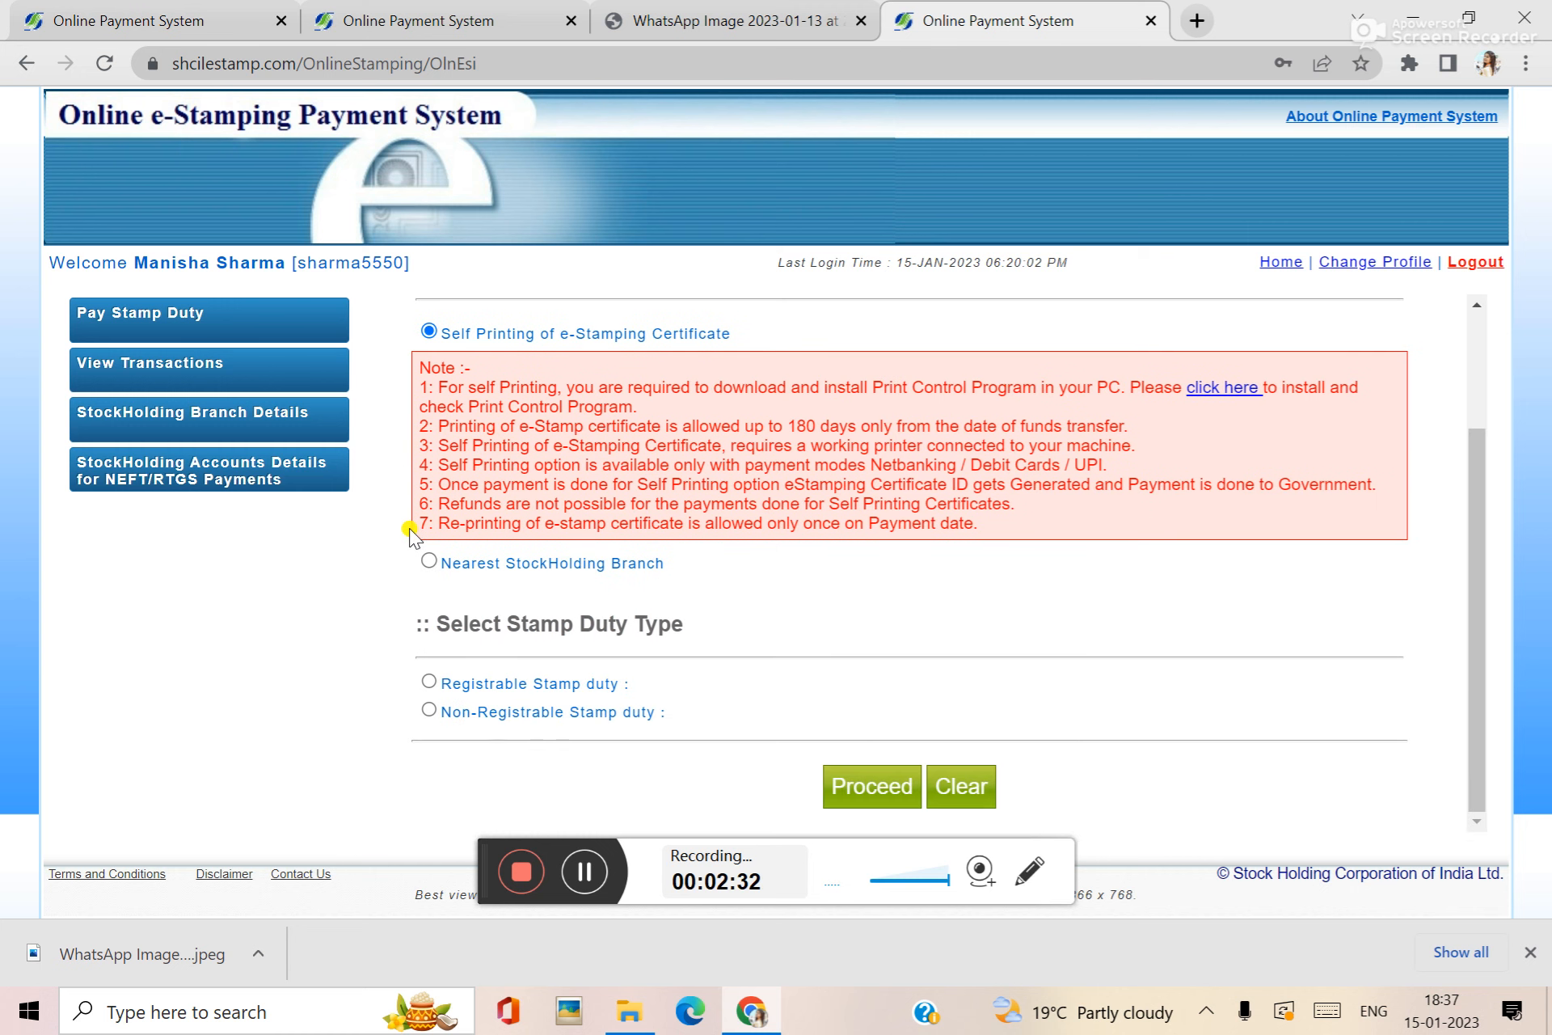
left_click(428, 683)
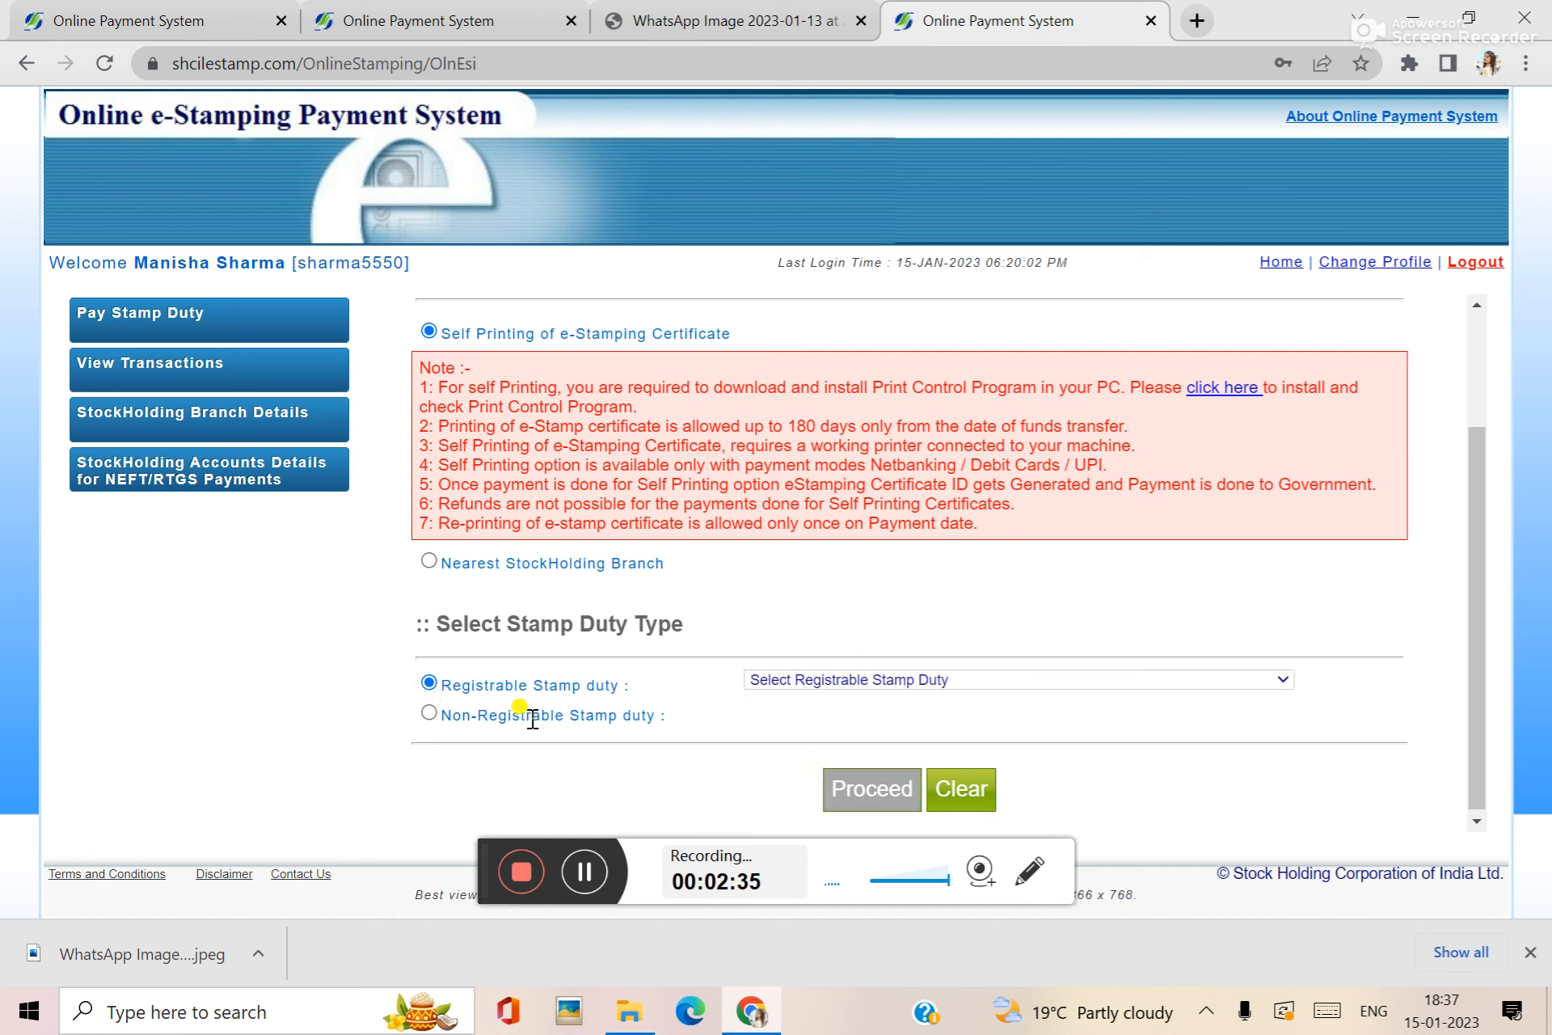
left_click(815, 680)
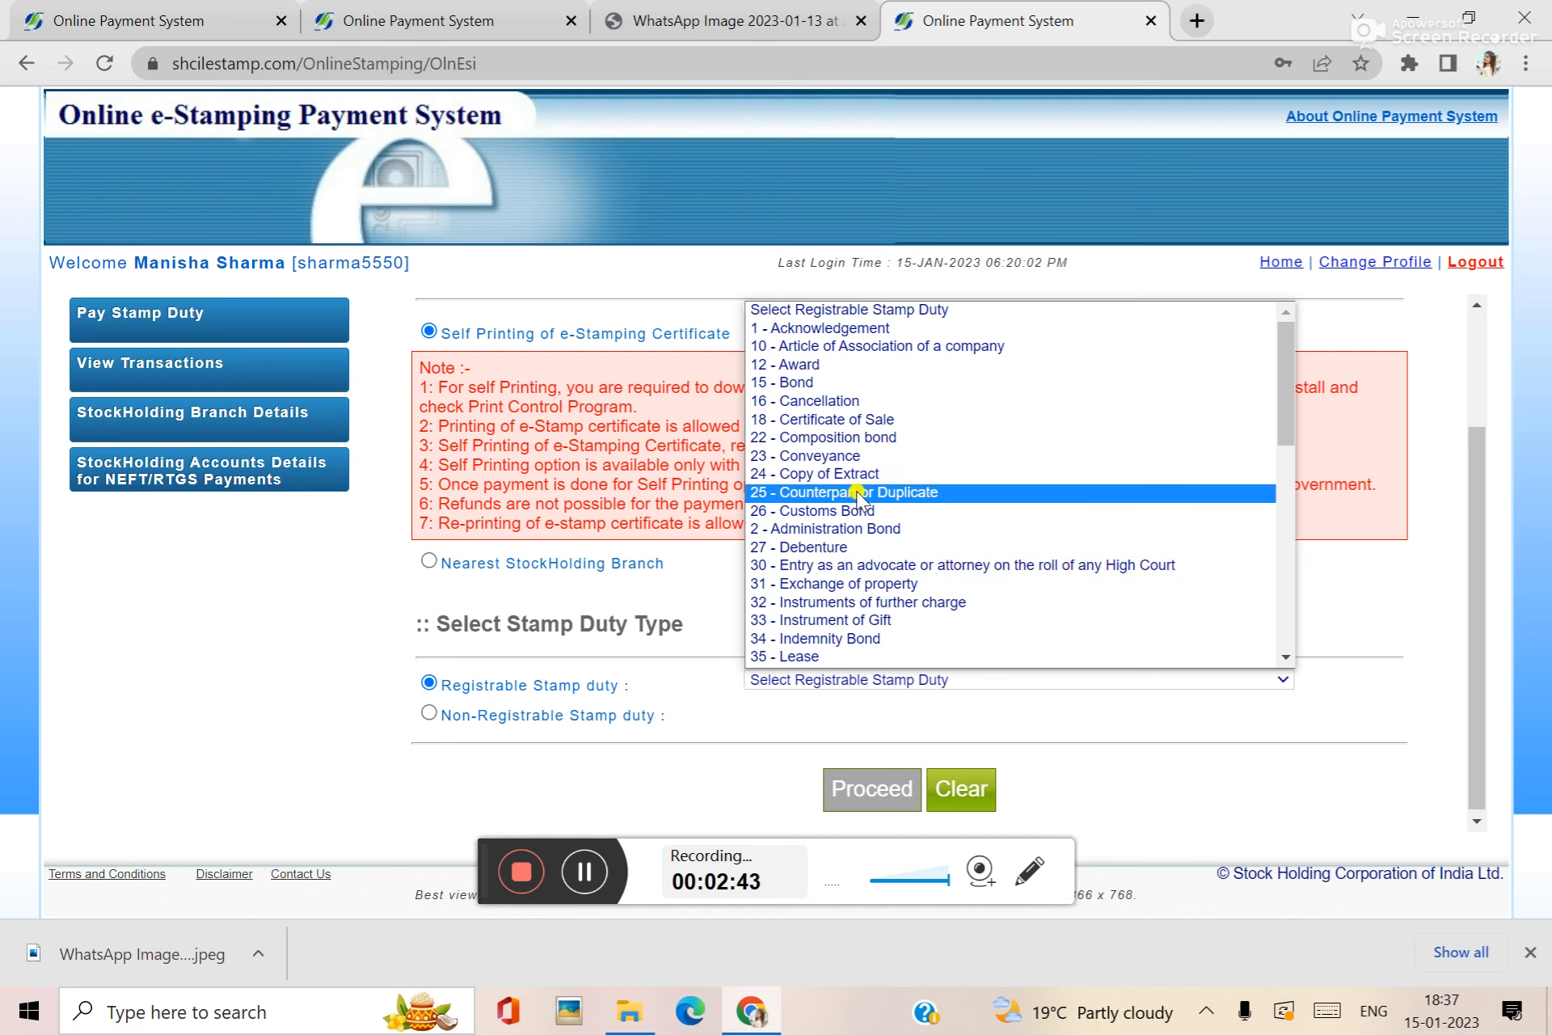
scroll(845, 599, "down", 3)
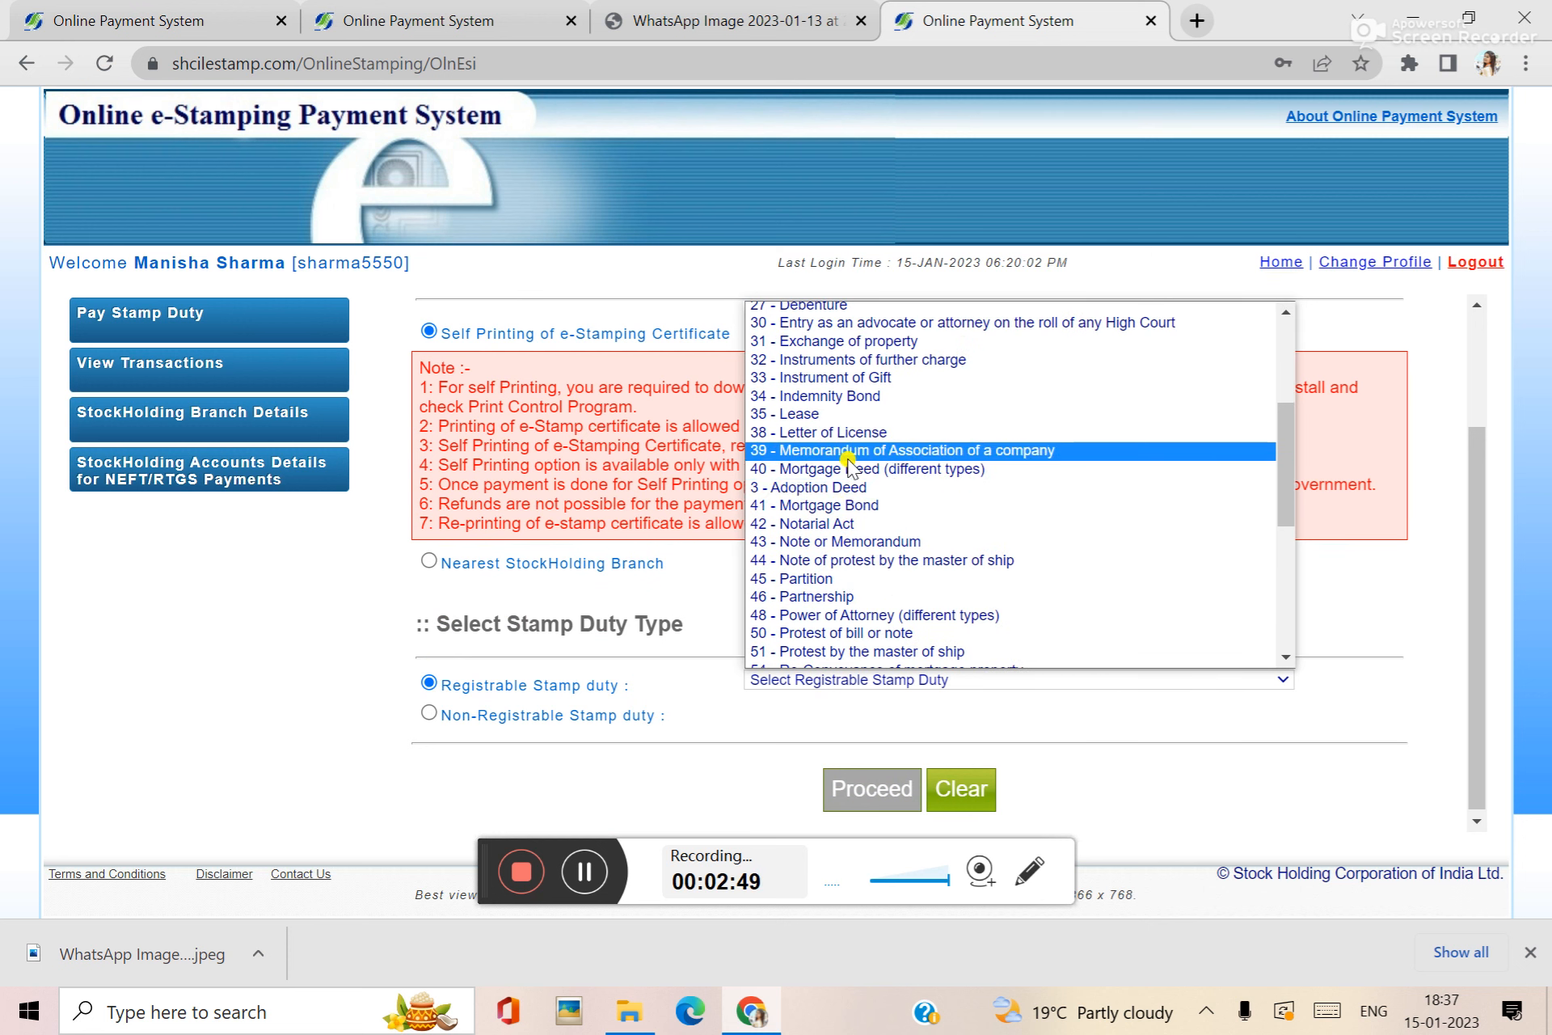
left_click(824, 414)
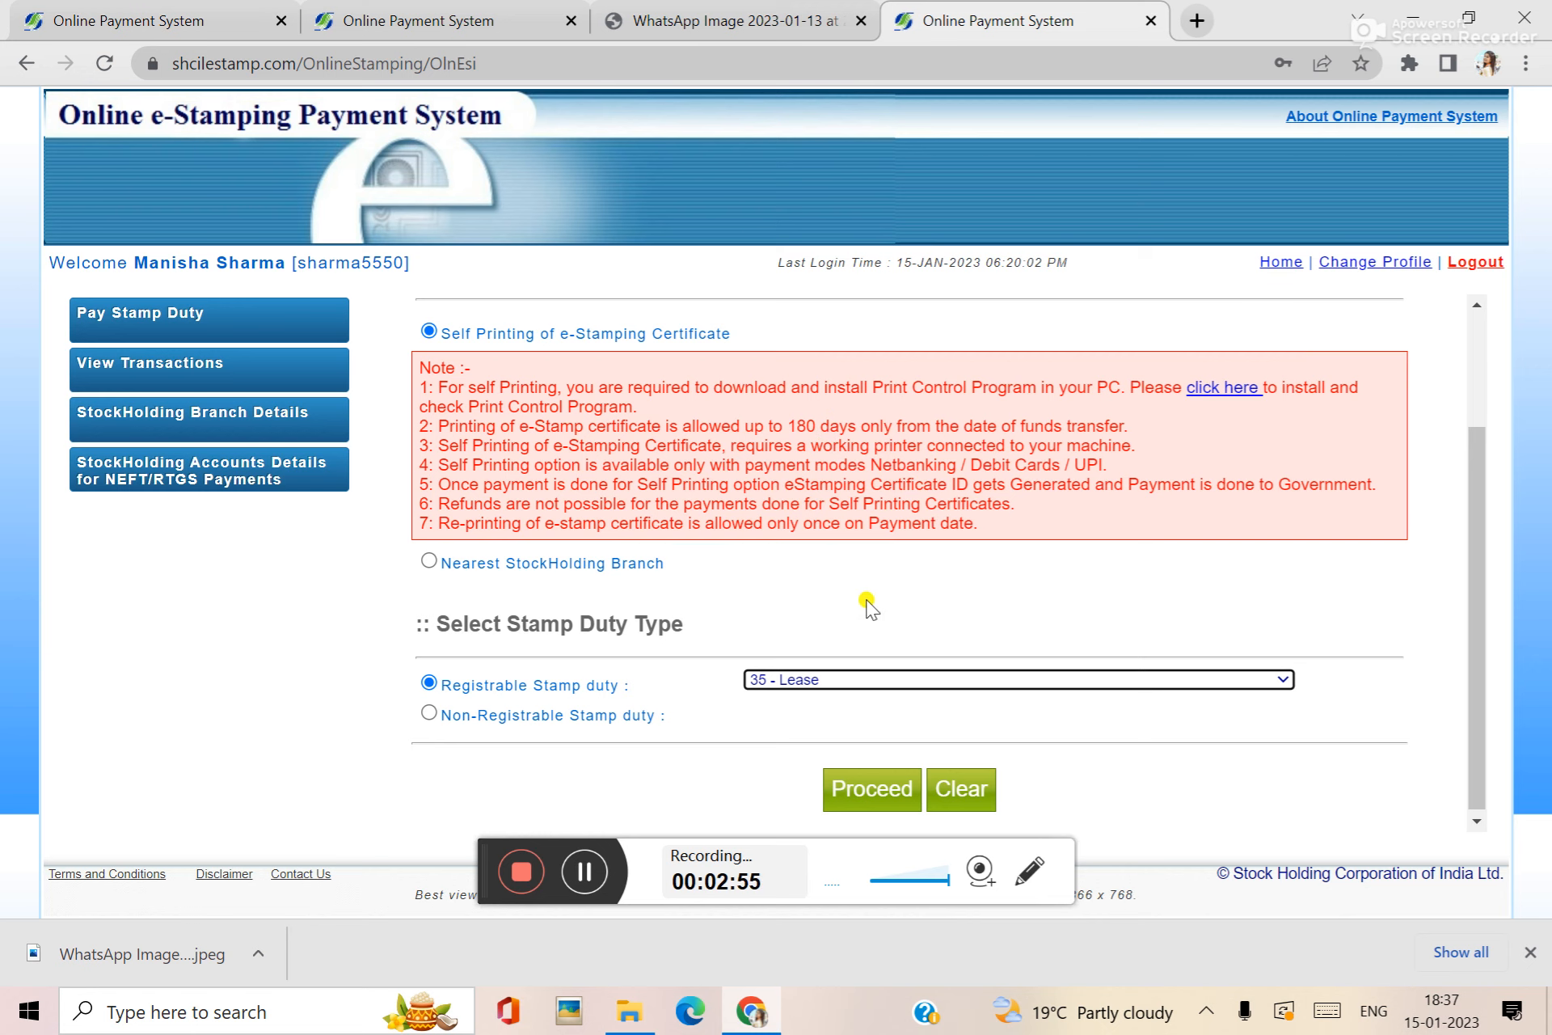
left_click(859, 801)
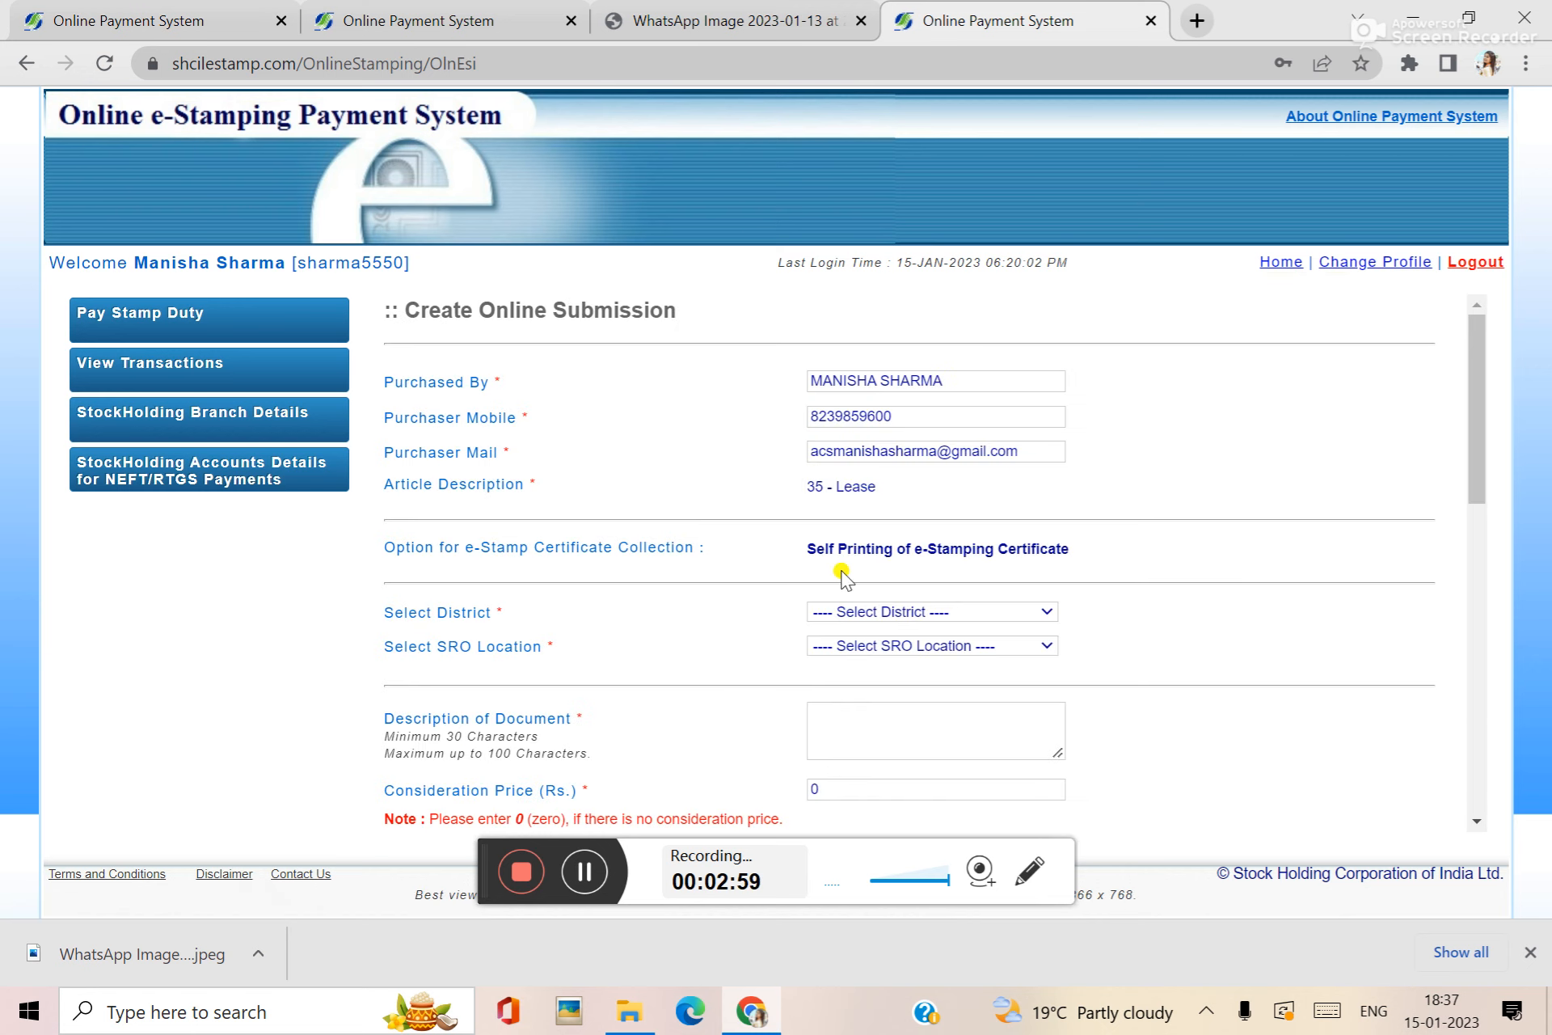
- Set the submission's district to Kamrup and display the SRO locations offered for it
scroll(841, 575, "down", 2)
scroll(839, 578, "down", 1)
scroll(832, 566, "up", 2)
scroll(744, 556, "down", 3)
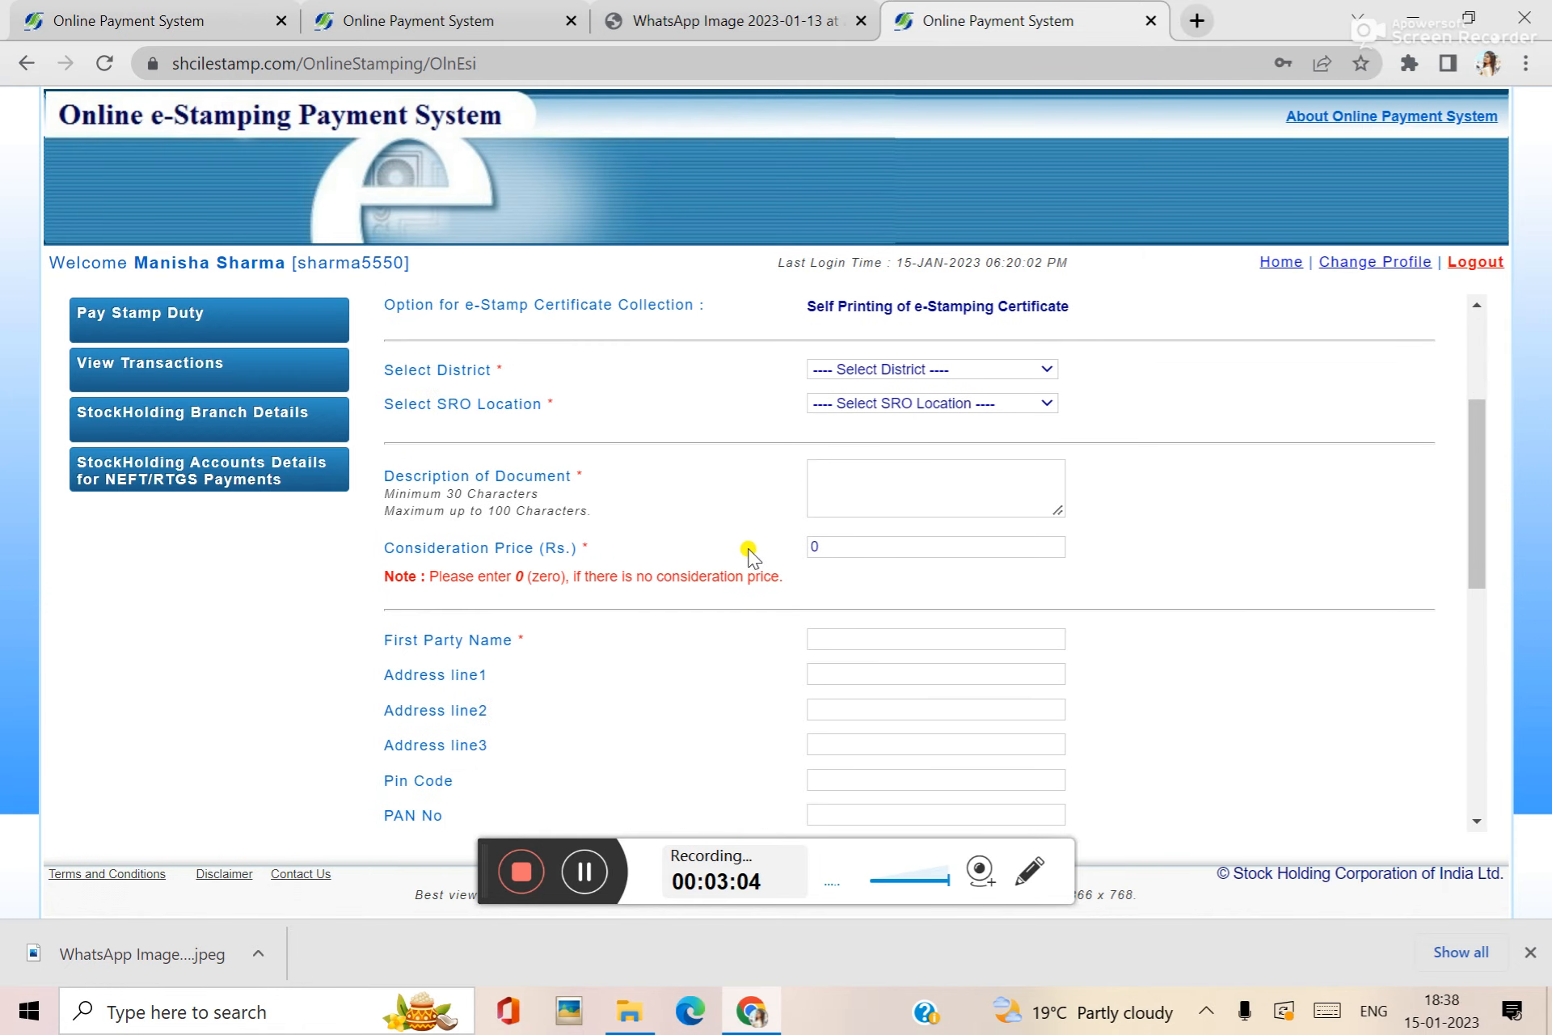
left_click(929, 371)
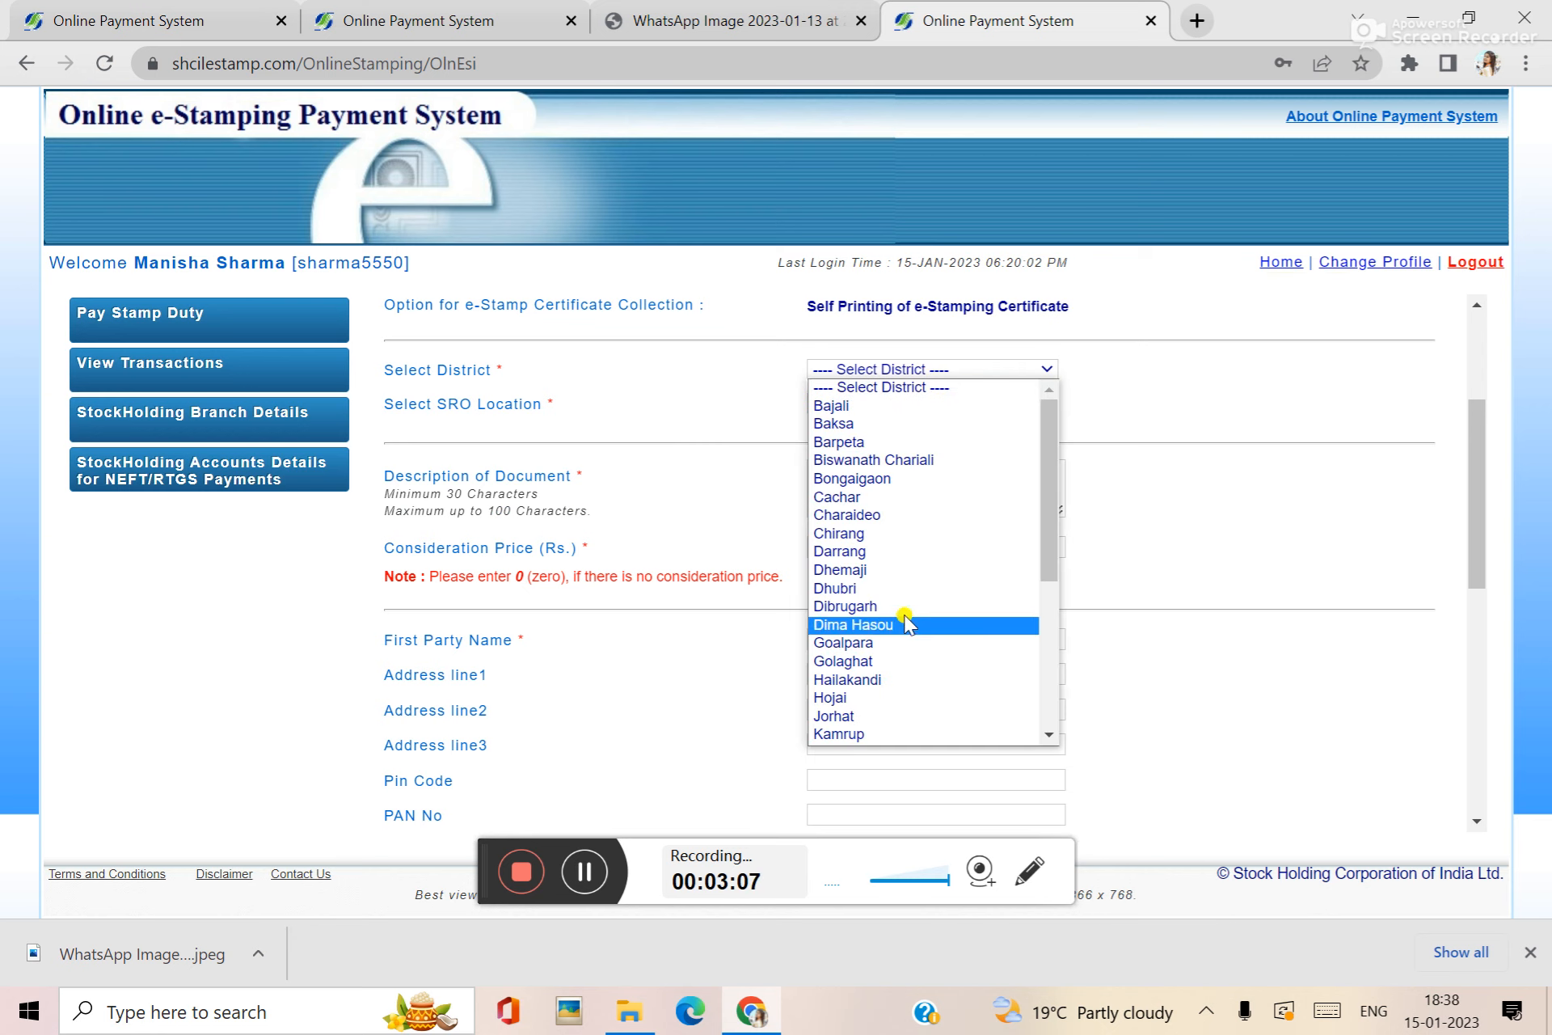
scroll(892, 709, "down", 1)
left_click(892, 697)
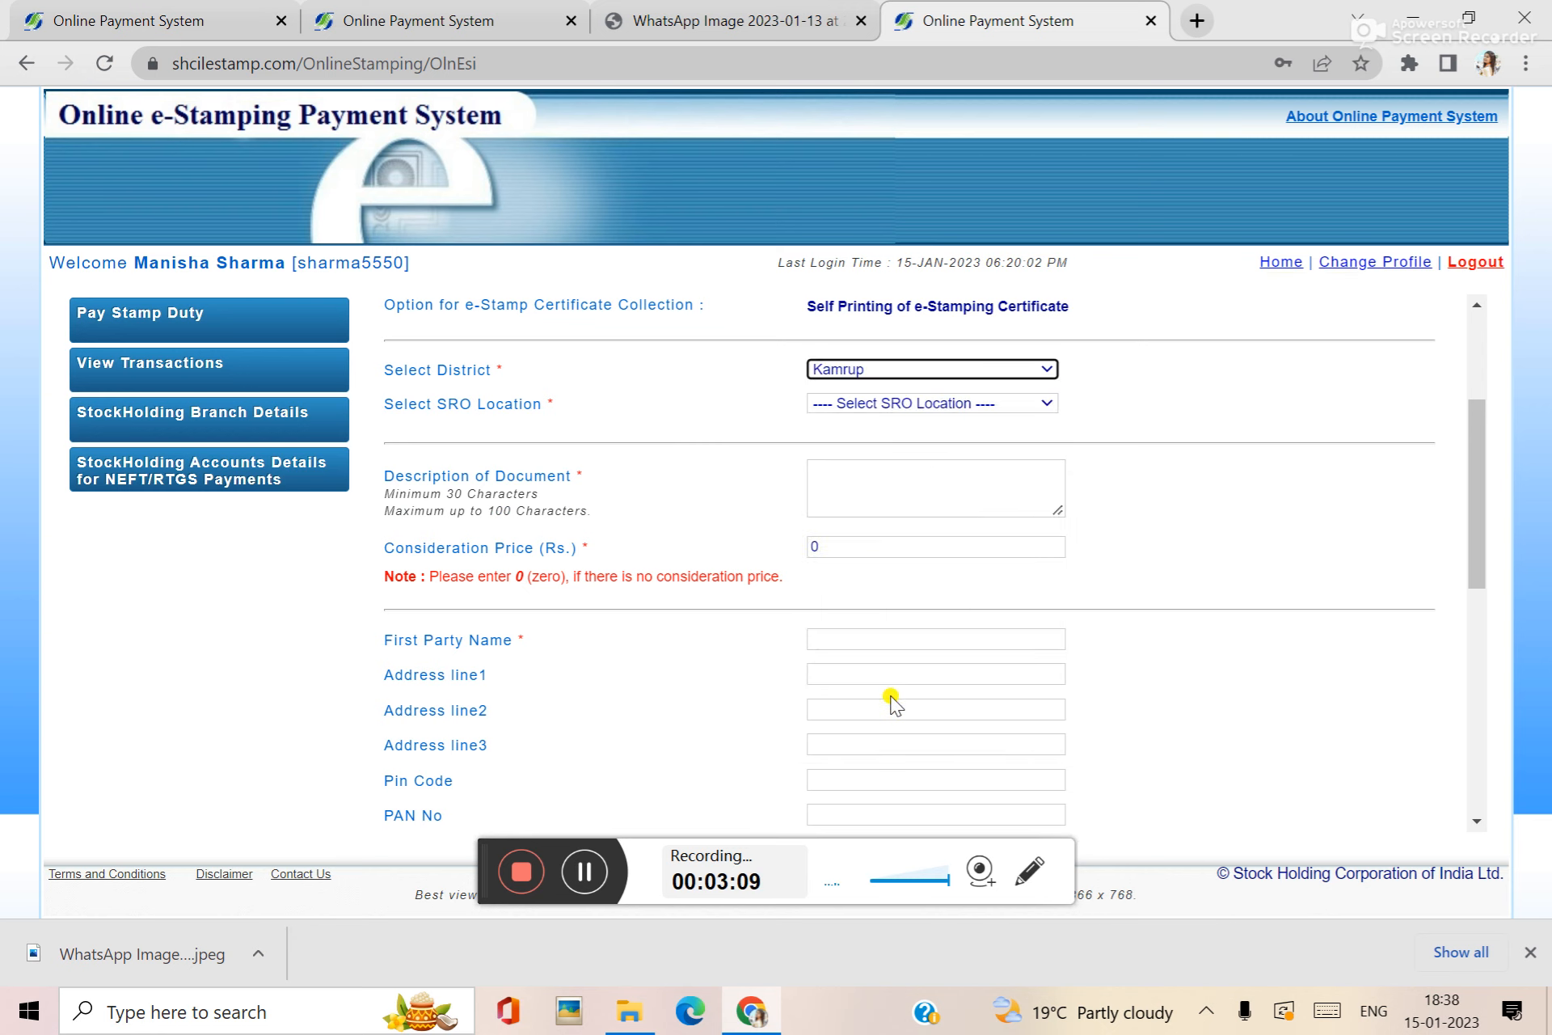
left_click(931, 403)
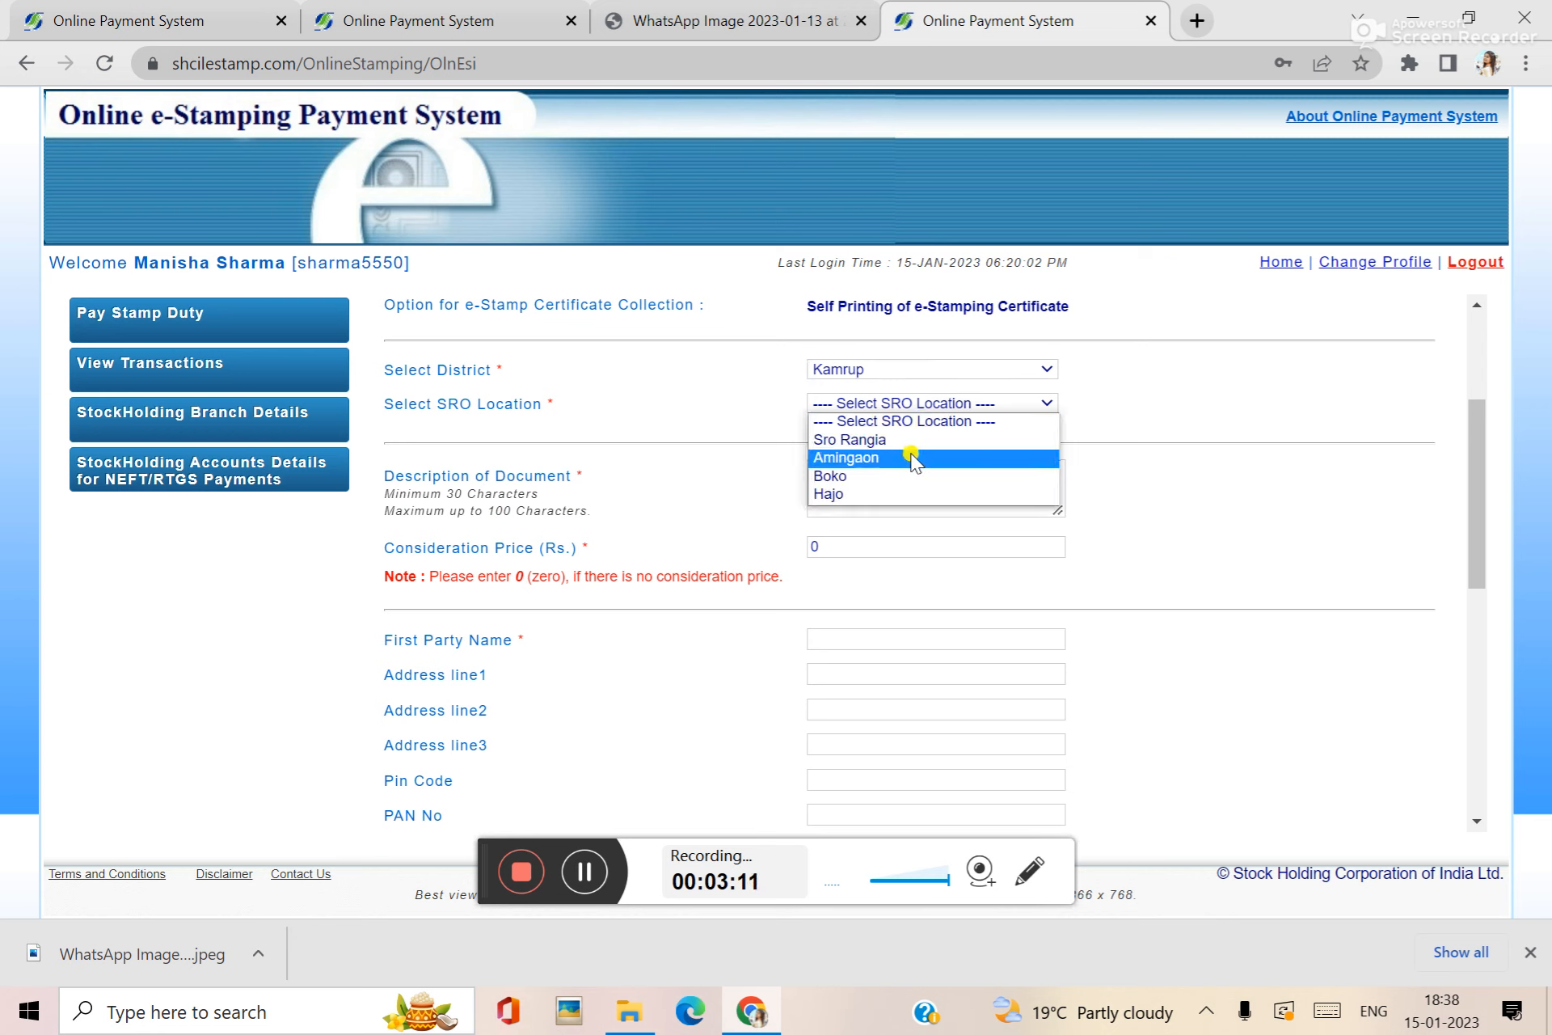
- Change the submission's district to Kamrup Metro and set its SRO location to Guwahati
left_click(935, 369)
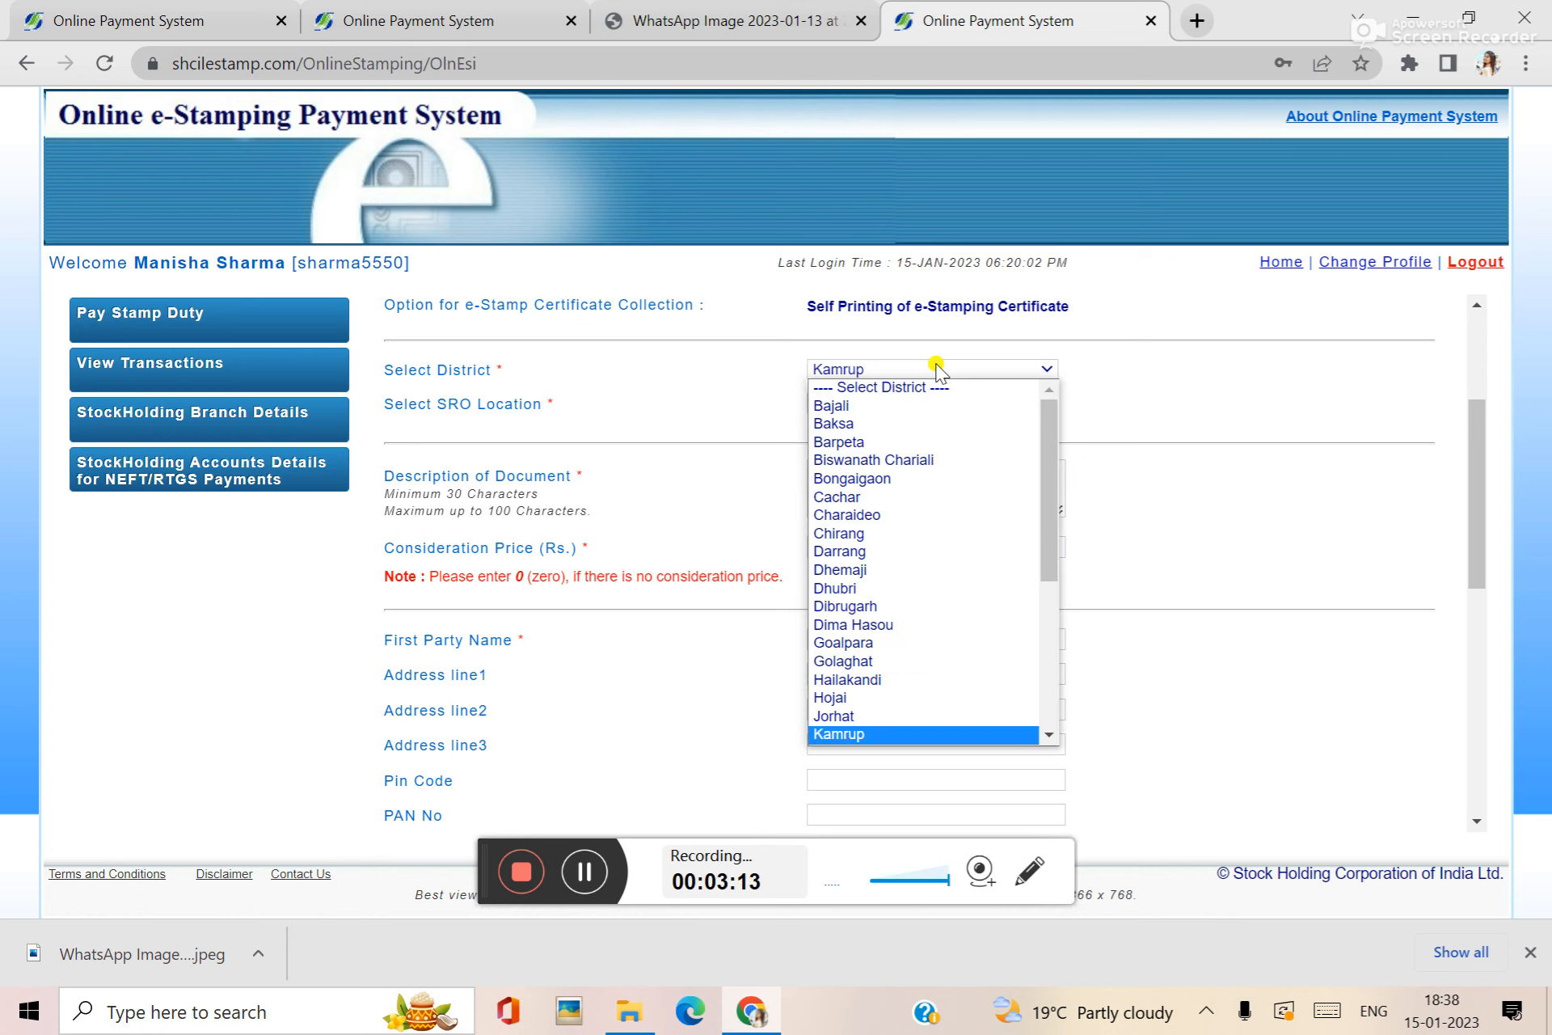
scroll(922, 622, "down", 4)
left_click(913, 511)
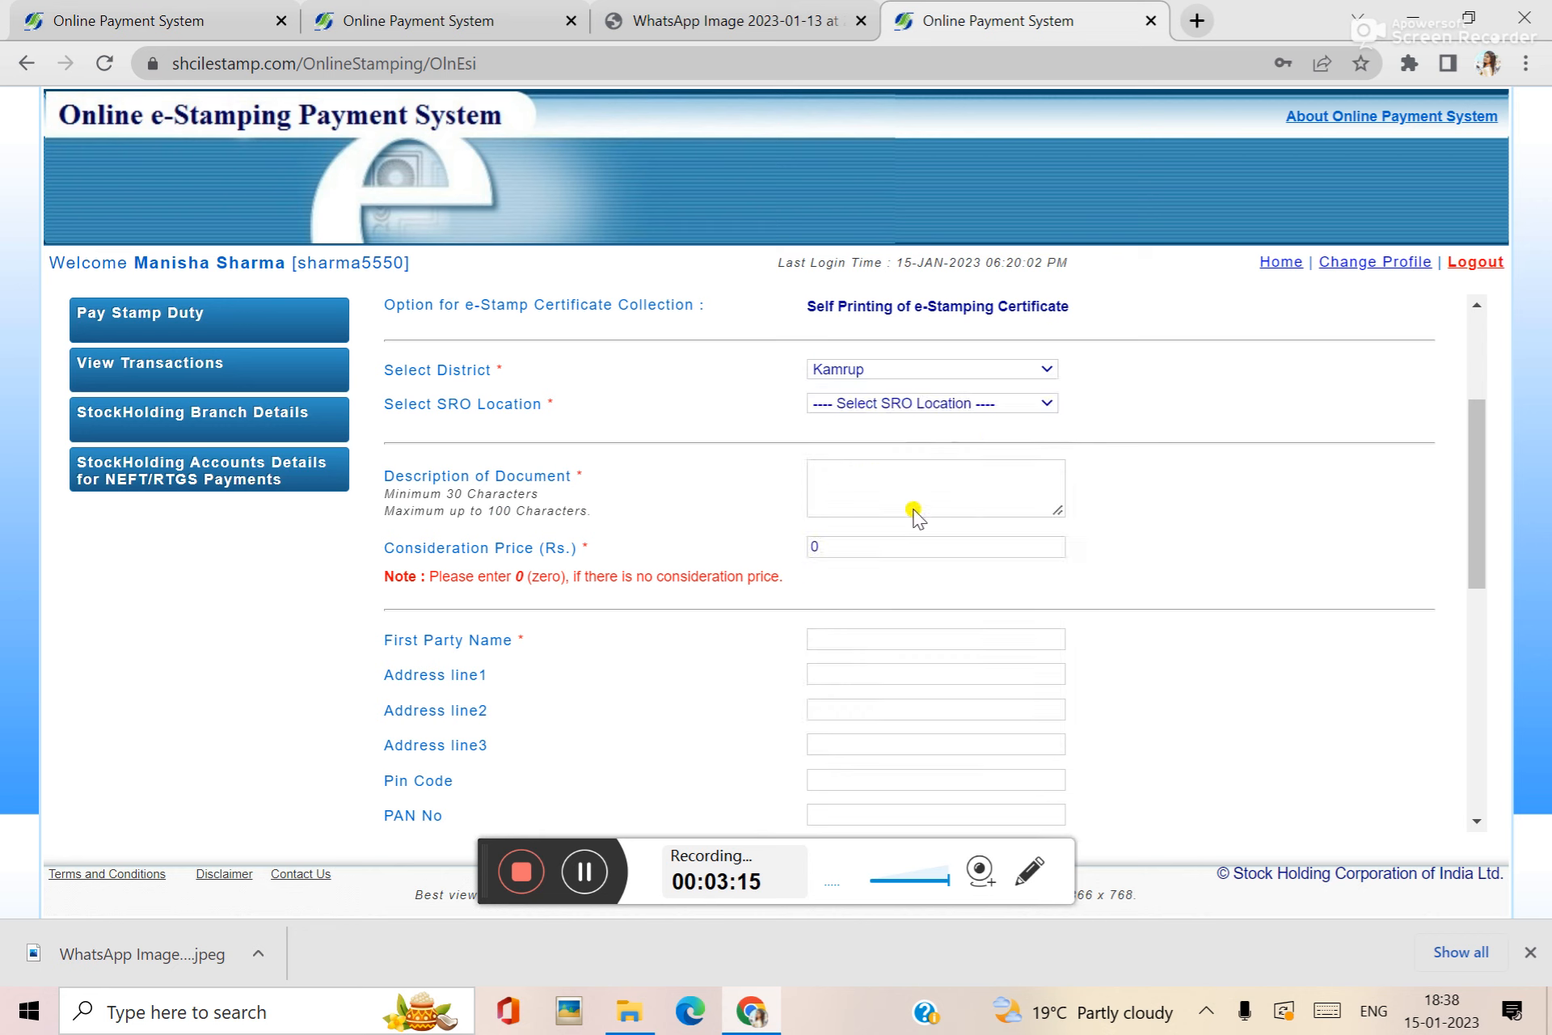
left_click(960, 404)
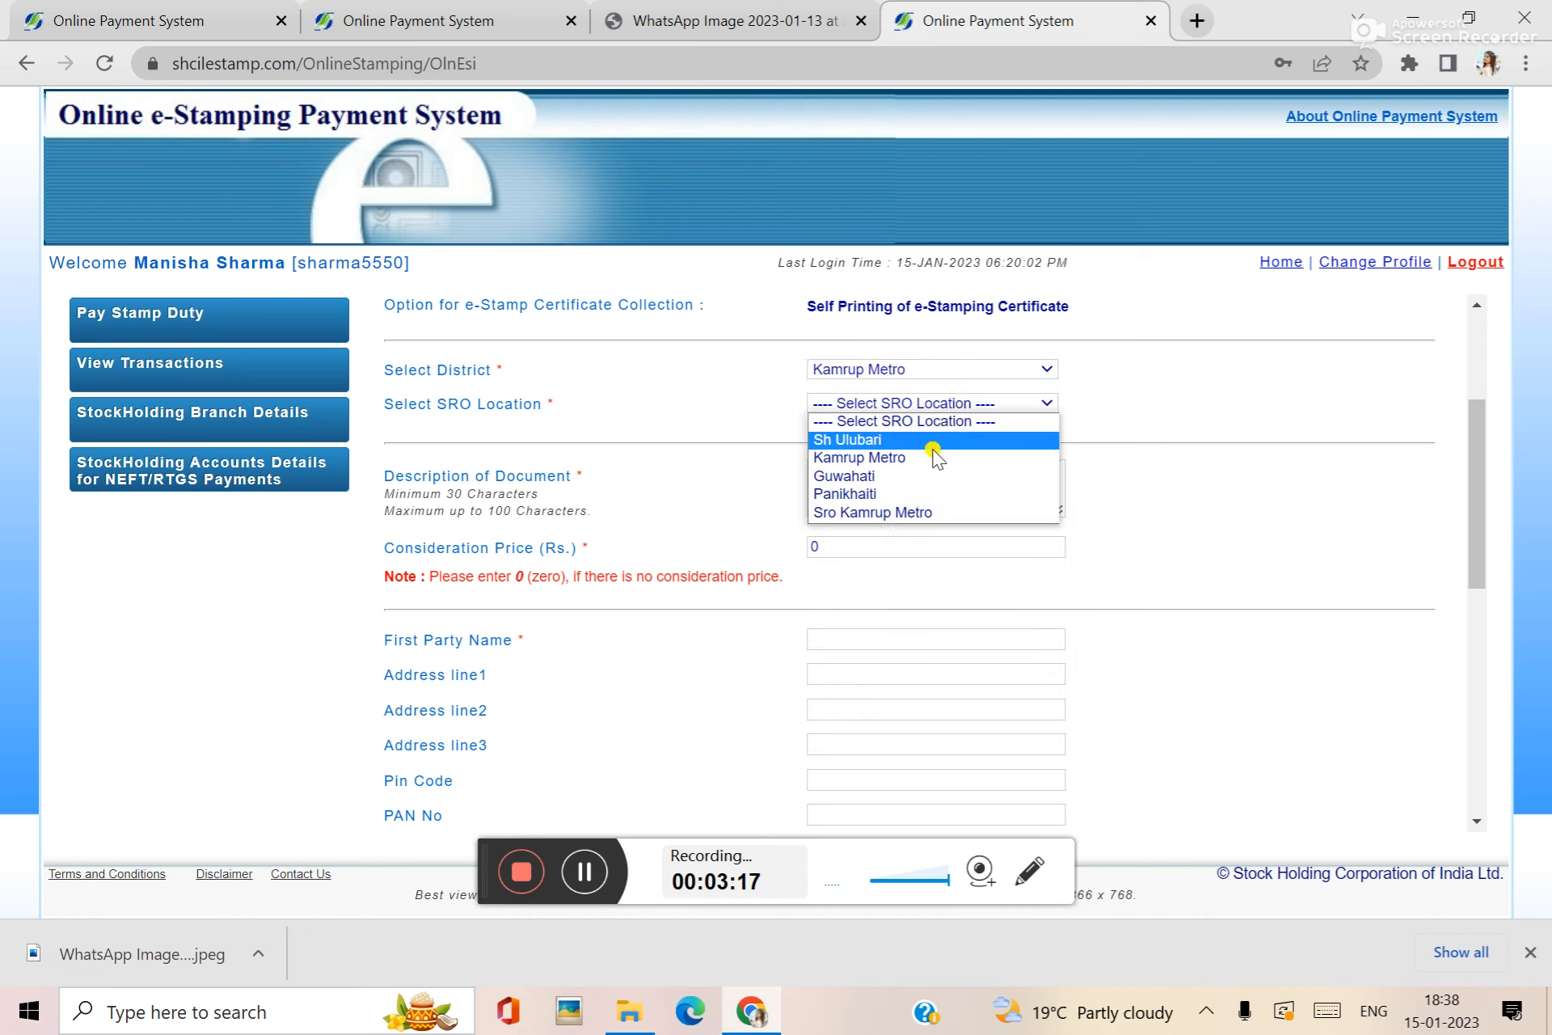
left_click(924, 475)
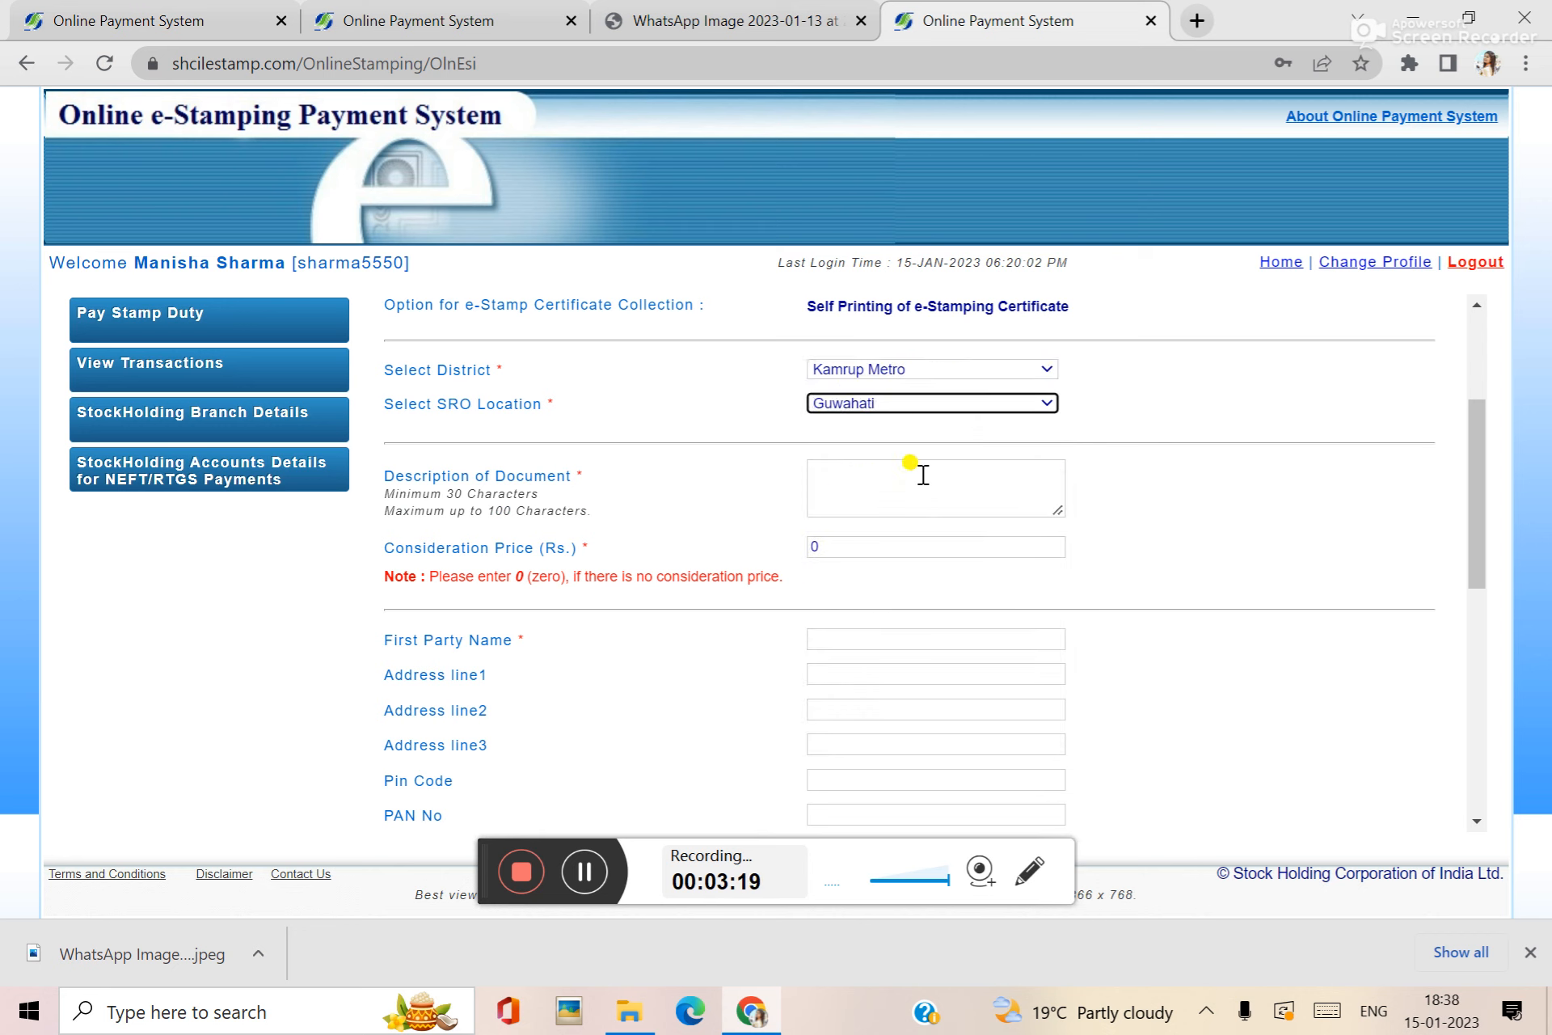
- Enter "LEASE DEED FOR THE PLOT OF LAND" as the description of the document
left_click(882, 485)
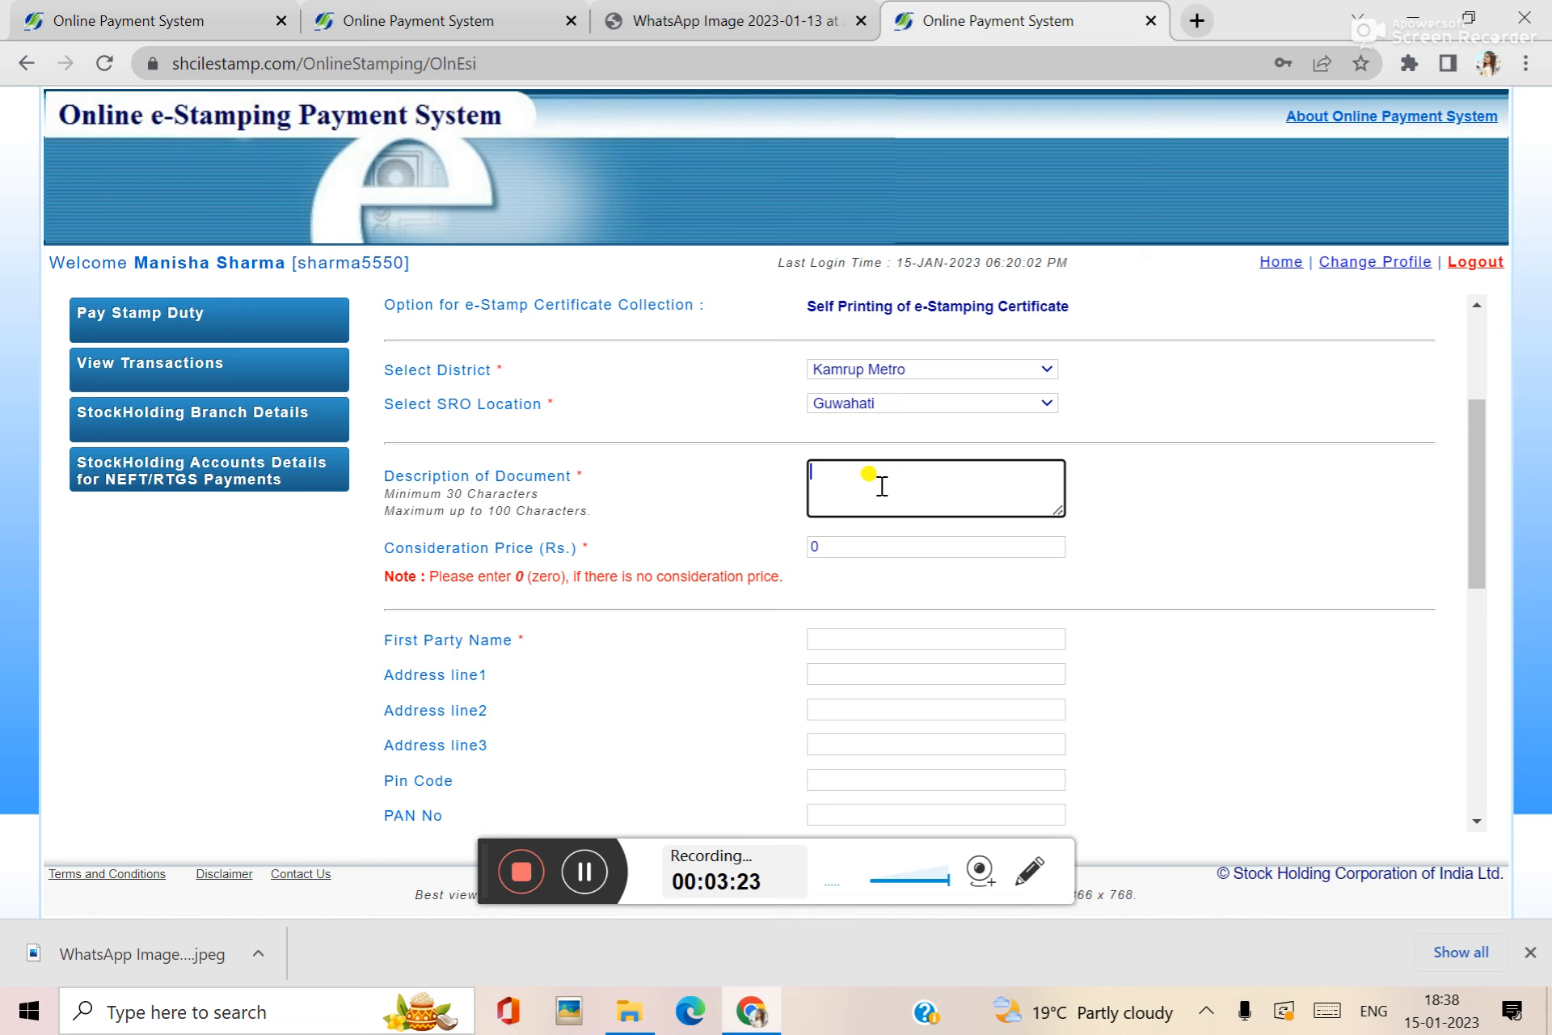
type("LESE")
key("BackSpace")
type("SE ")
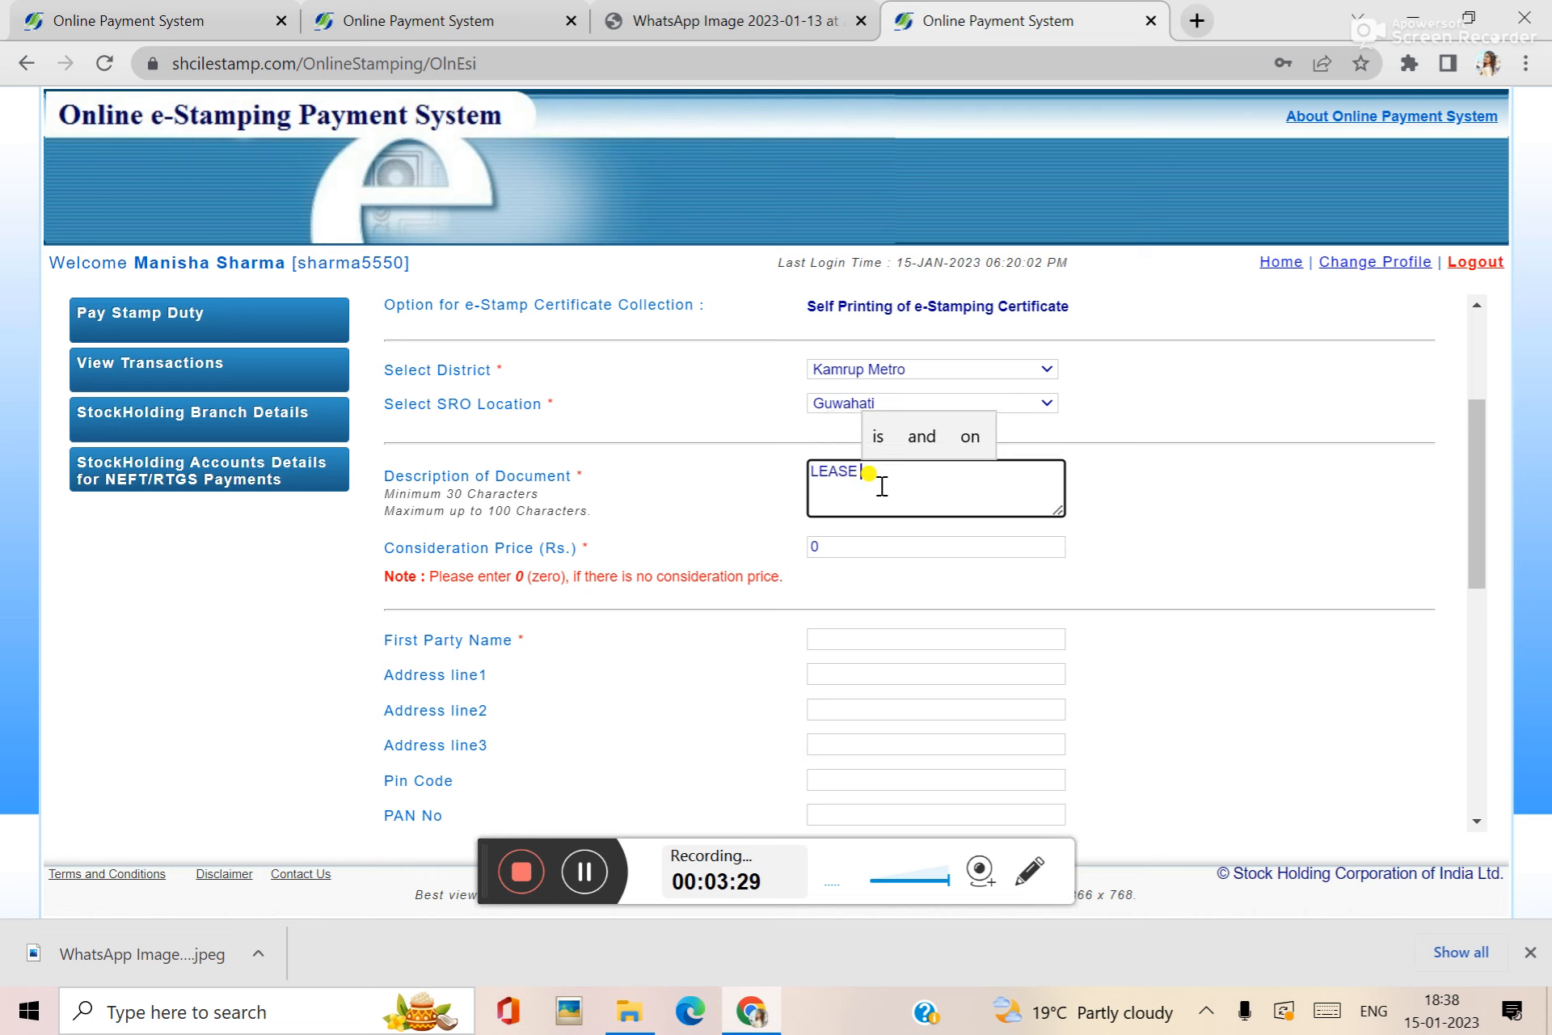
type("DEED")
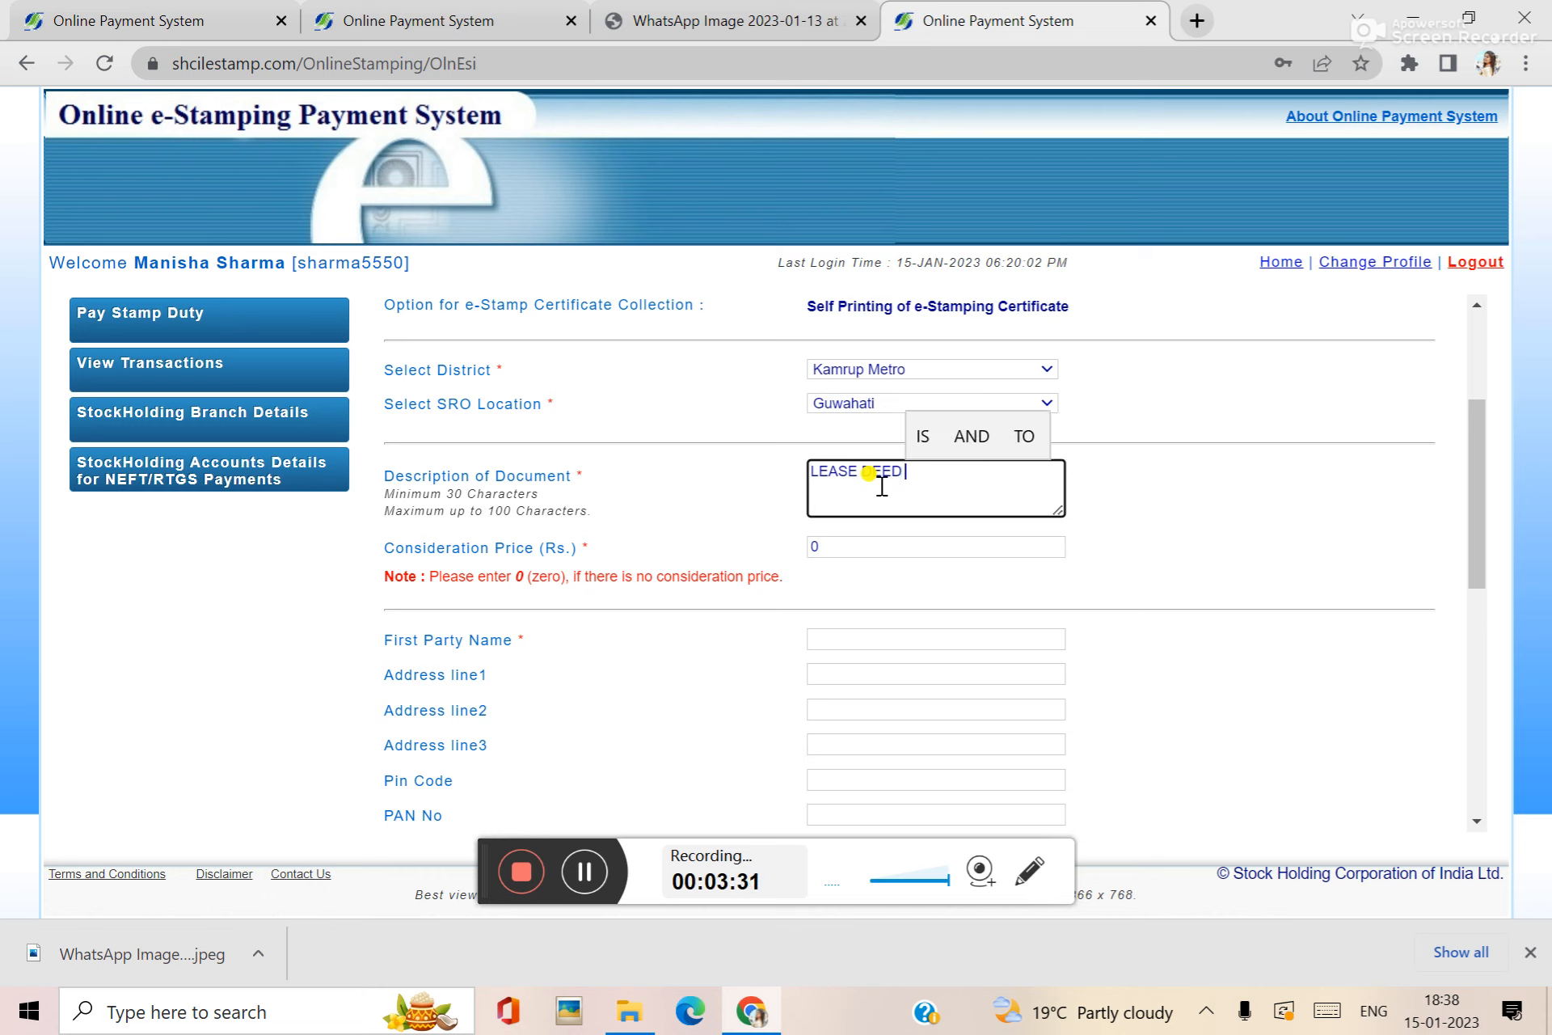
type(" FOR THE")
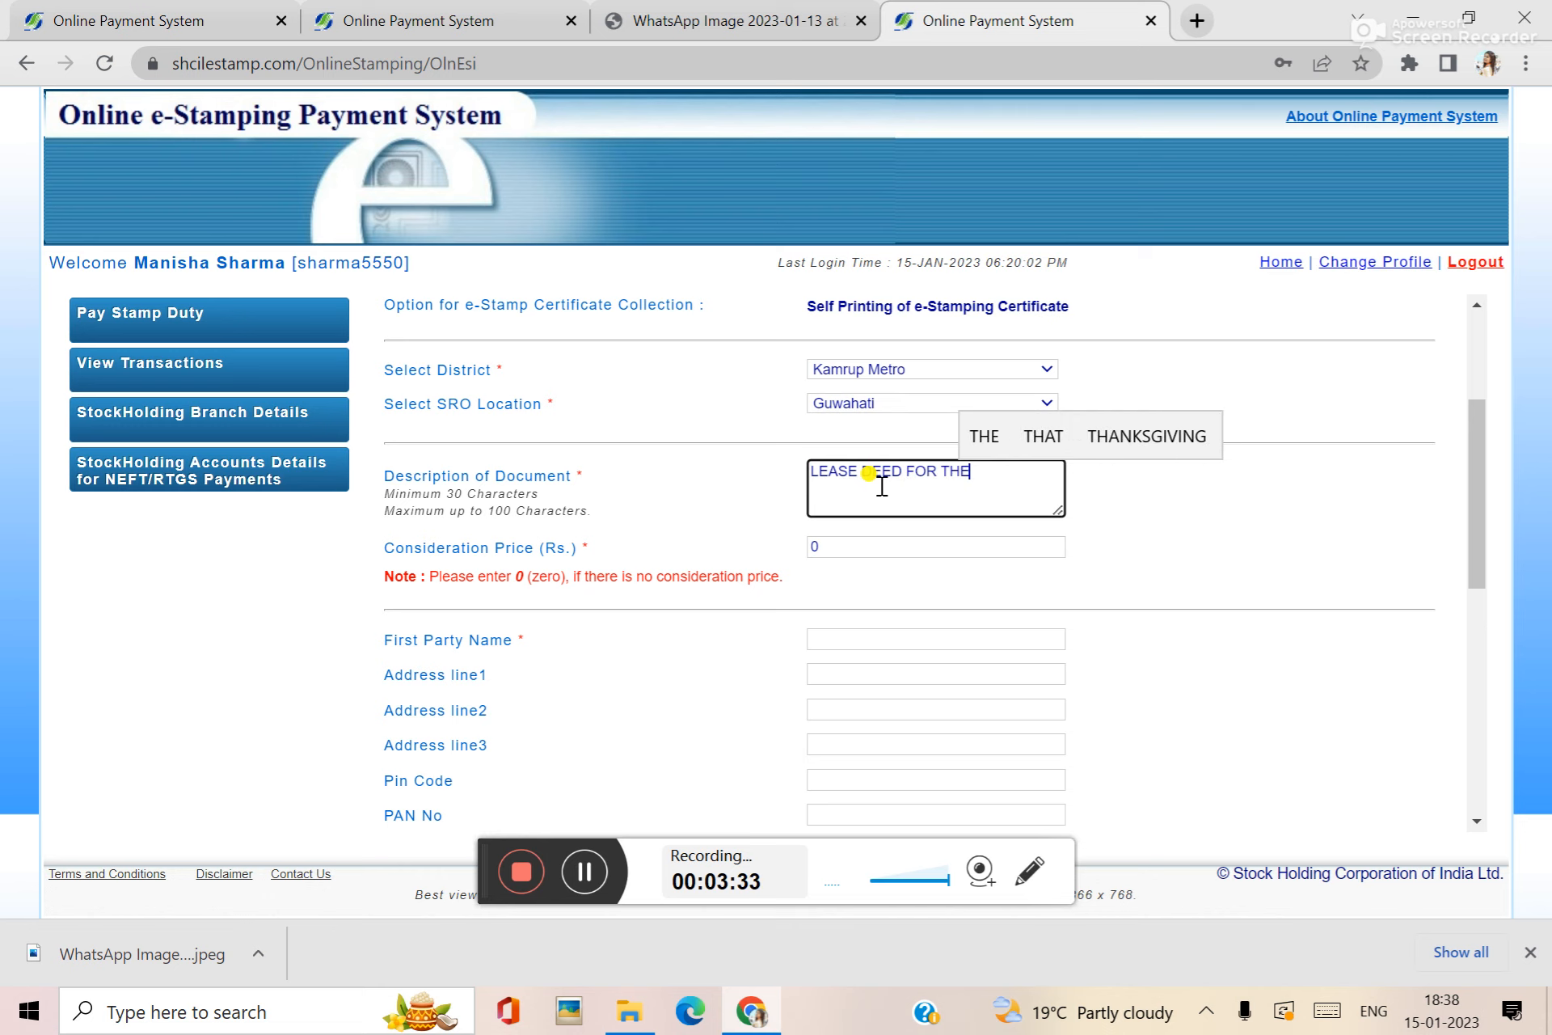
type("LA")
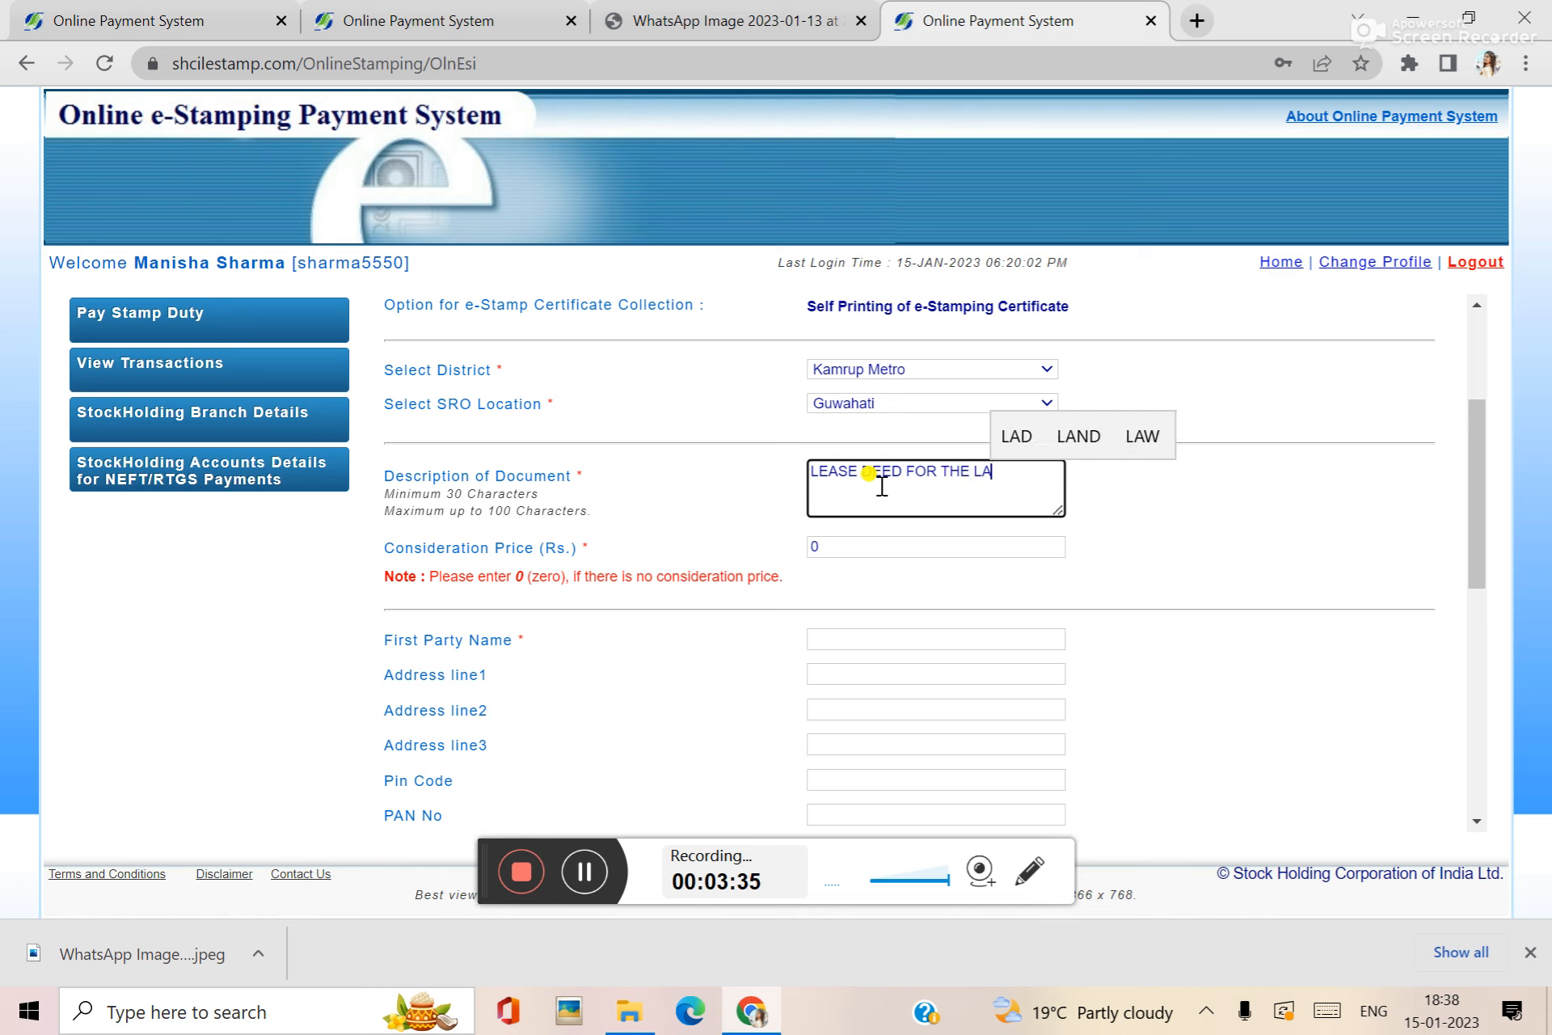
key("BackSpace")
key("BackSpace")
type("P")
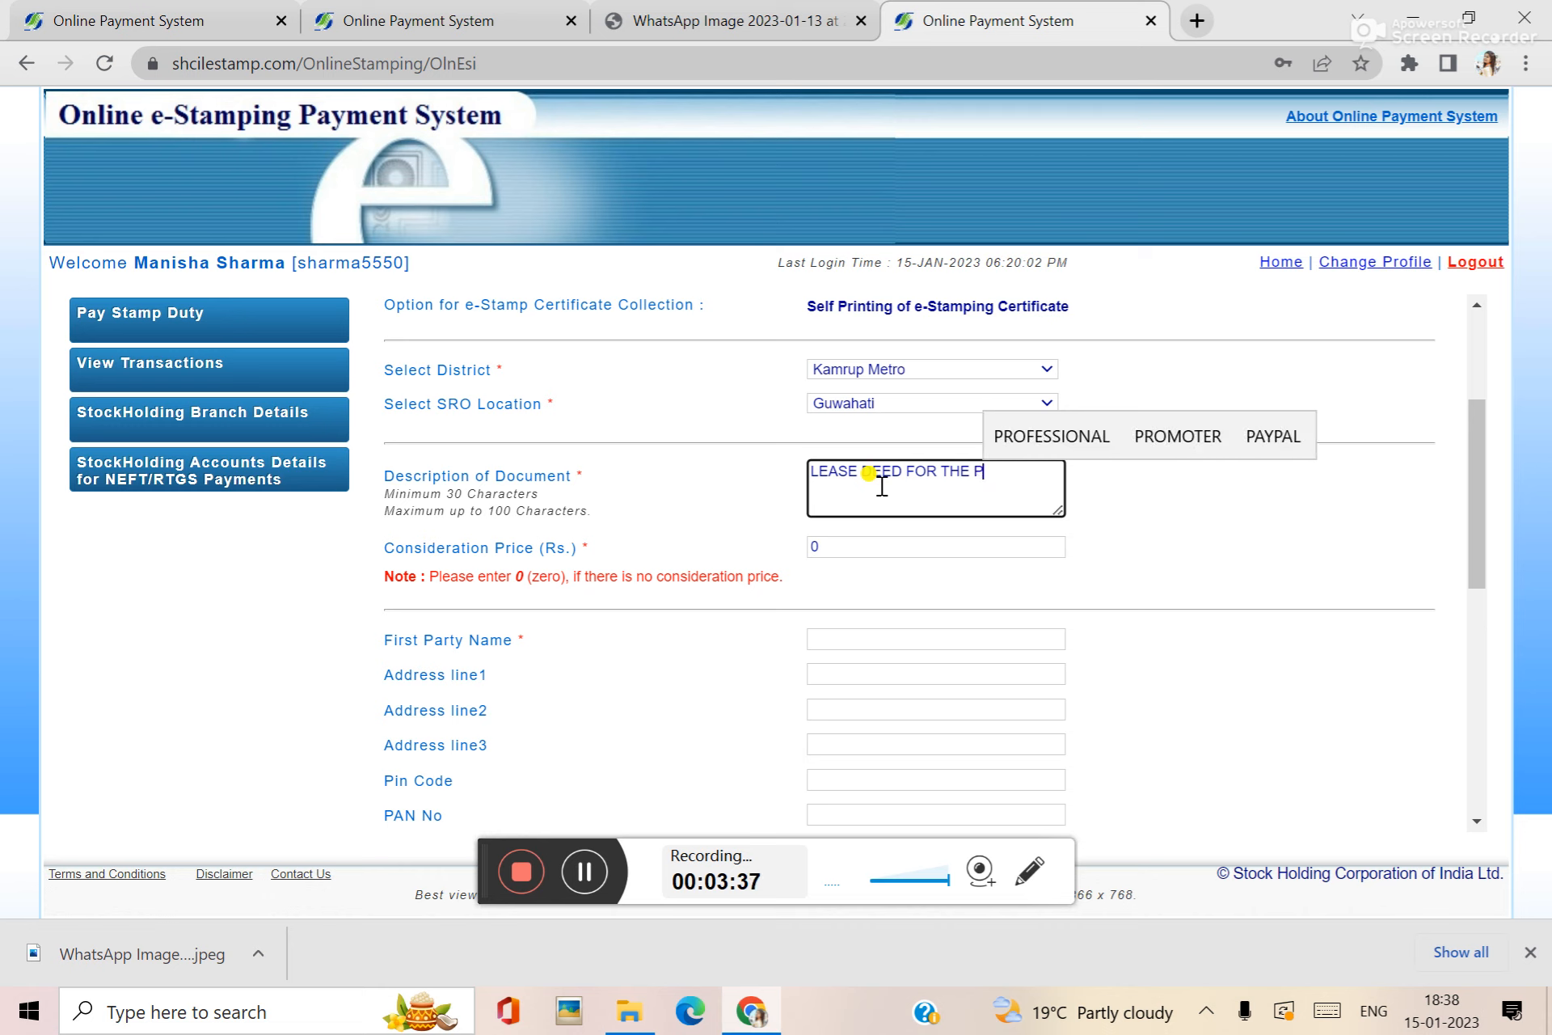
type("LOT OF LAND")
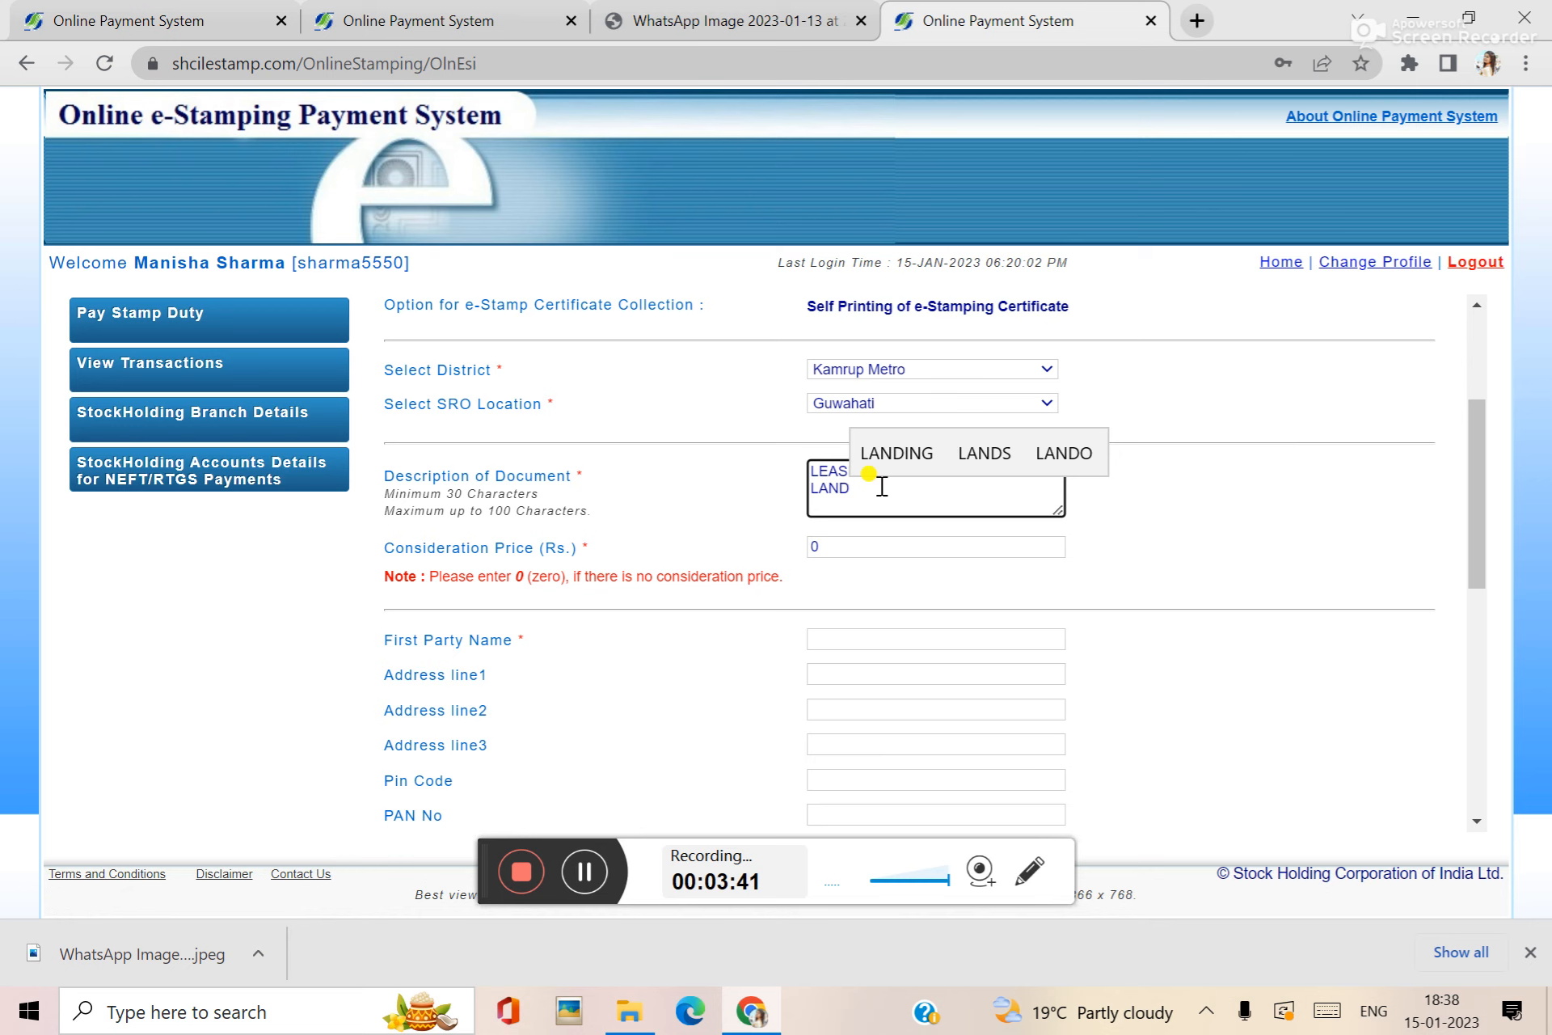
left_click(1154, 526)
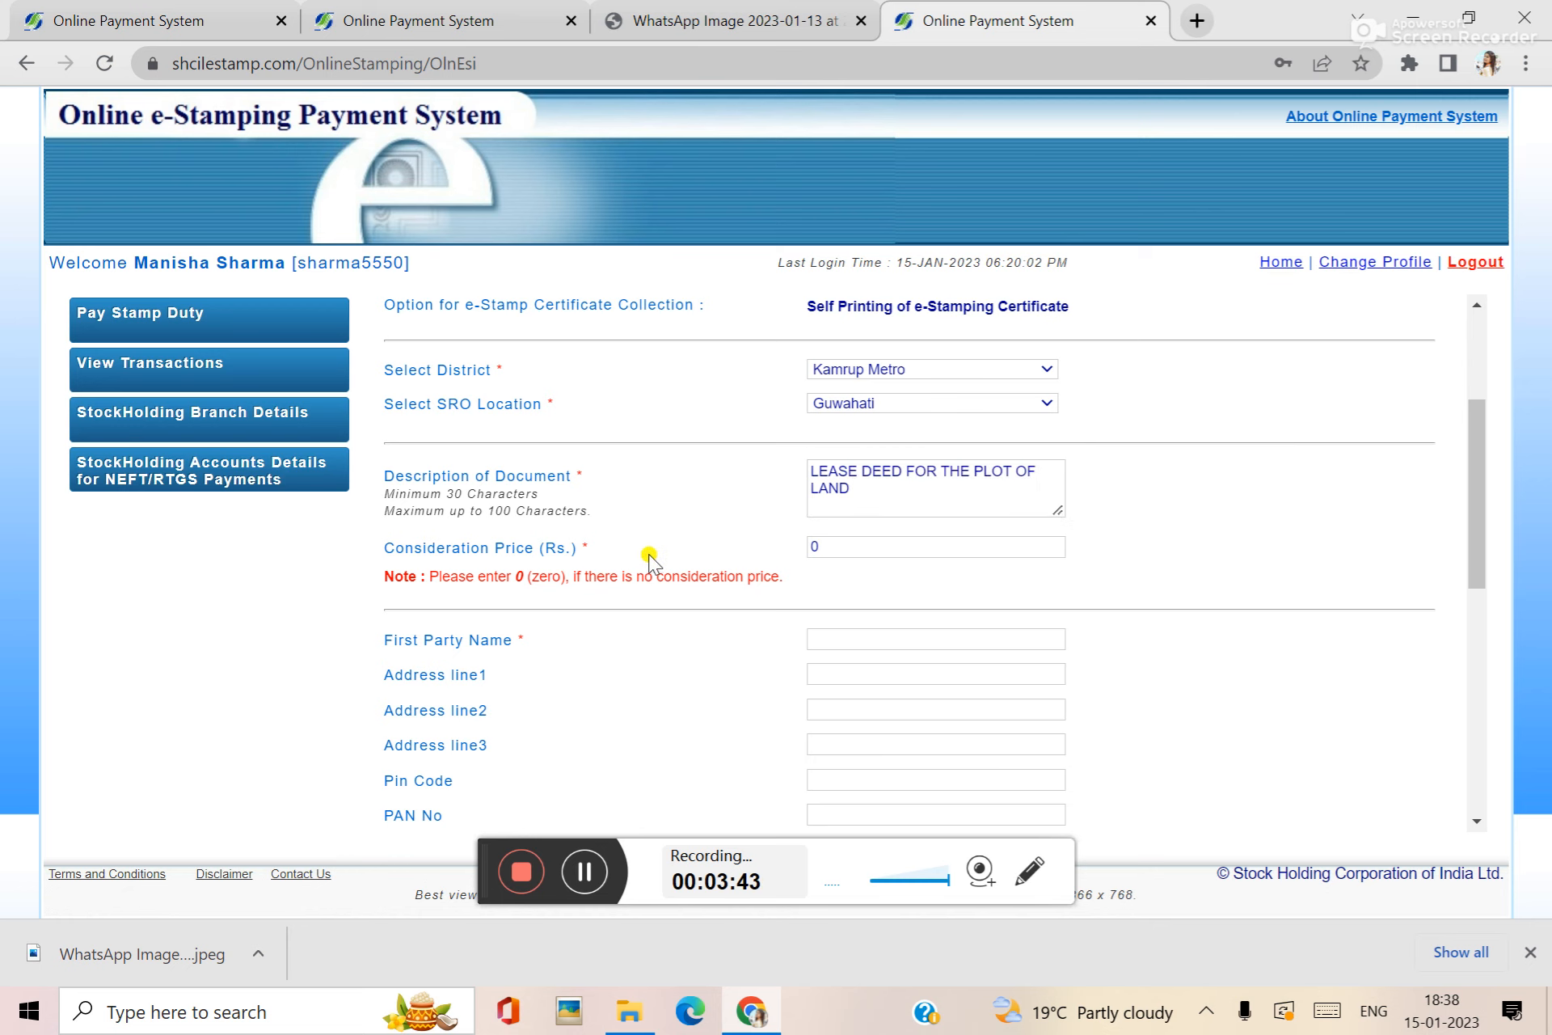
- Enter the first party's name and the second party's name, leaving their address, pin code and PAN details blank
scroll(744, 520, "down", 1)
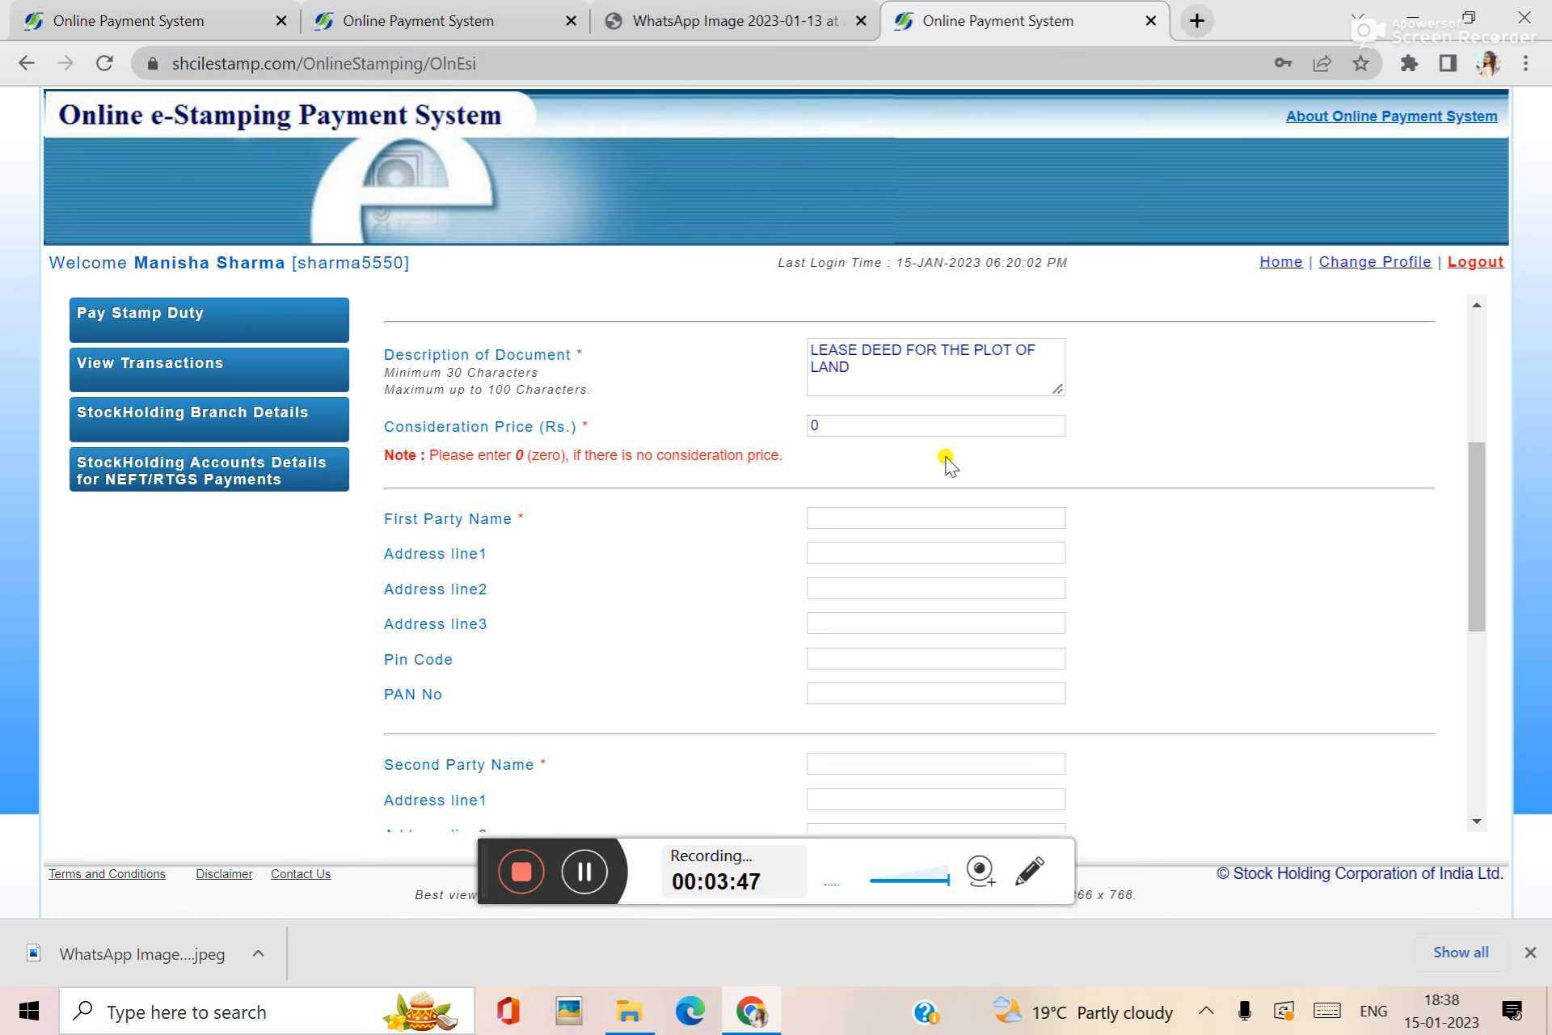
scroll(962, 457, "down", 1)
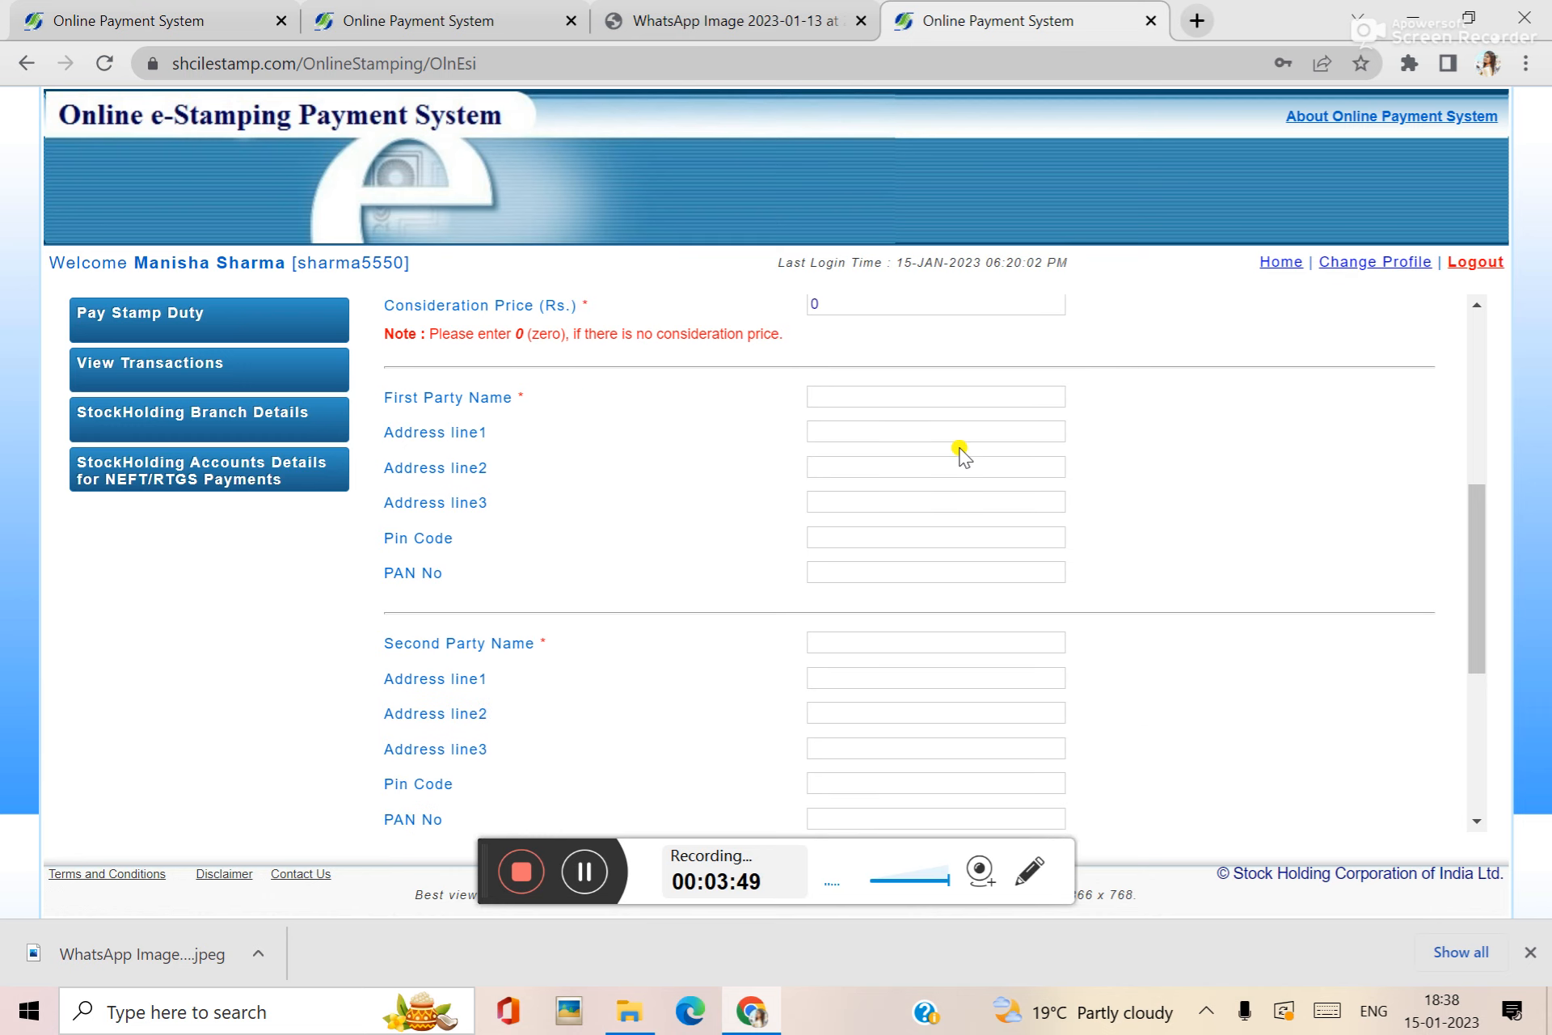
left_click(902, 394)
type("MR X")
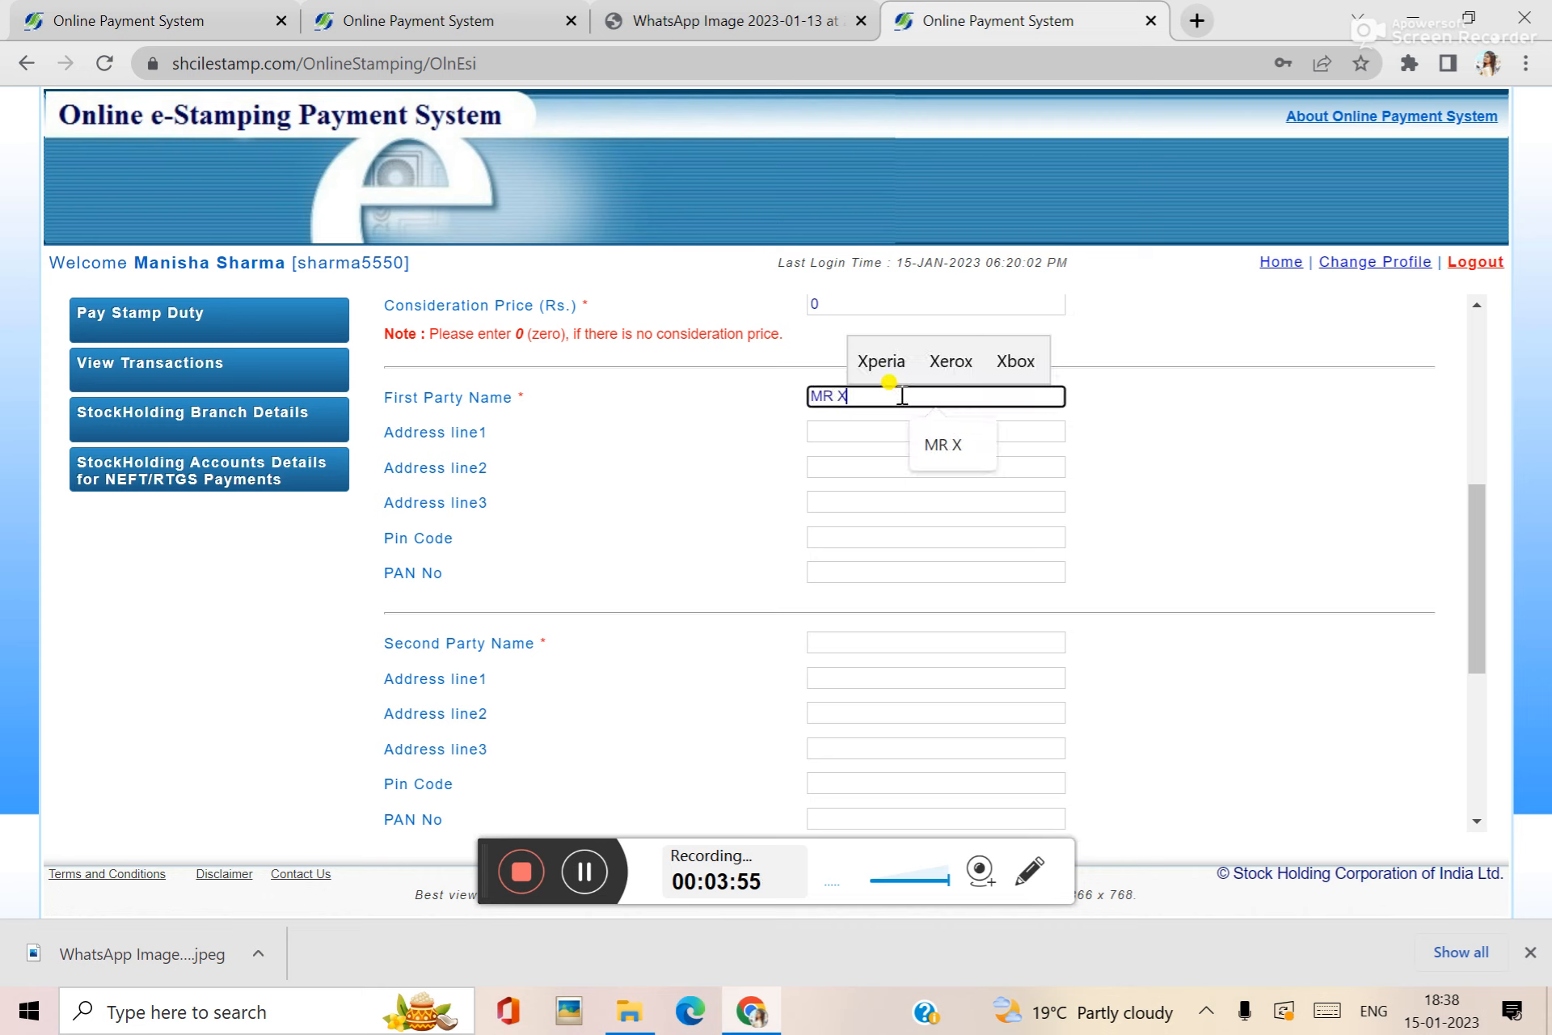
left_click(1140, 475)
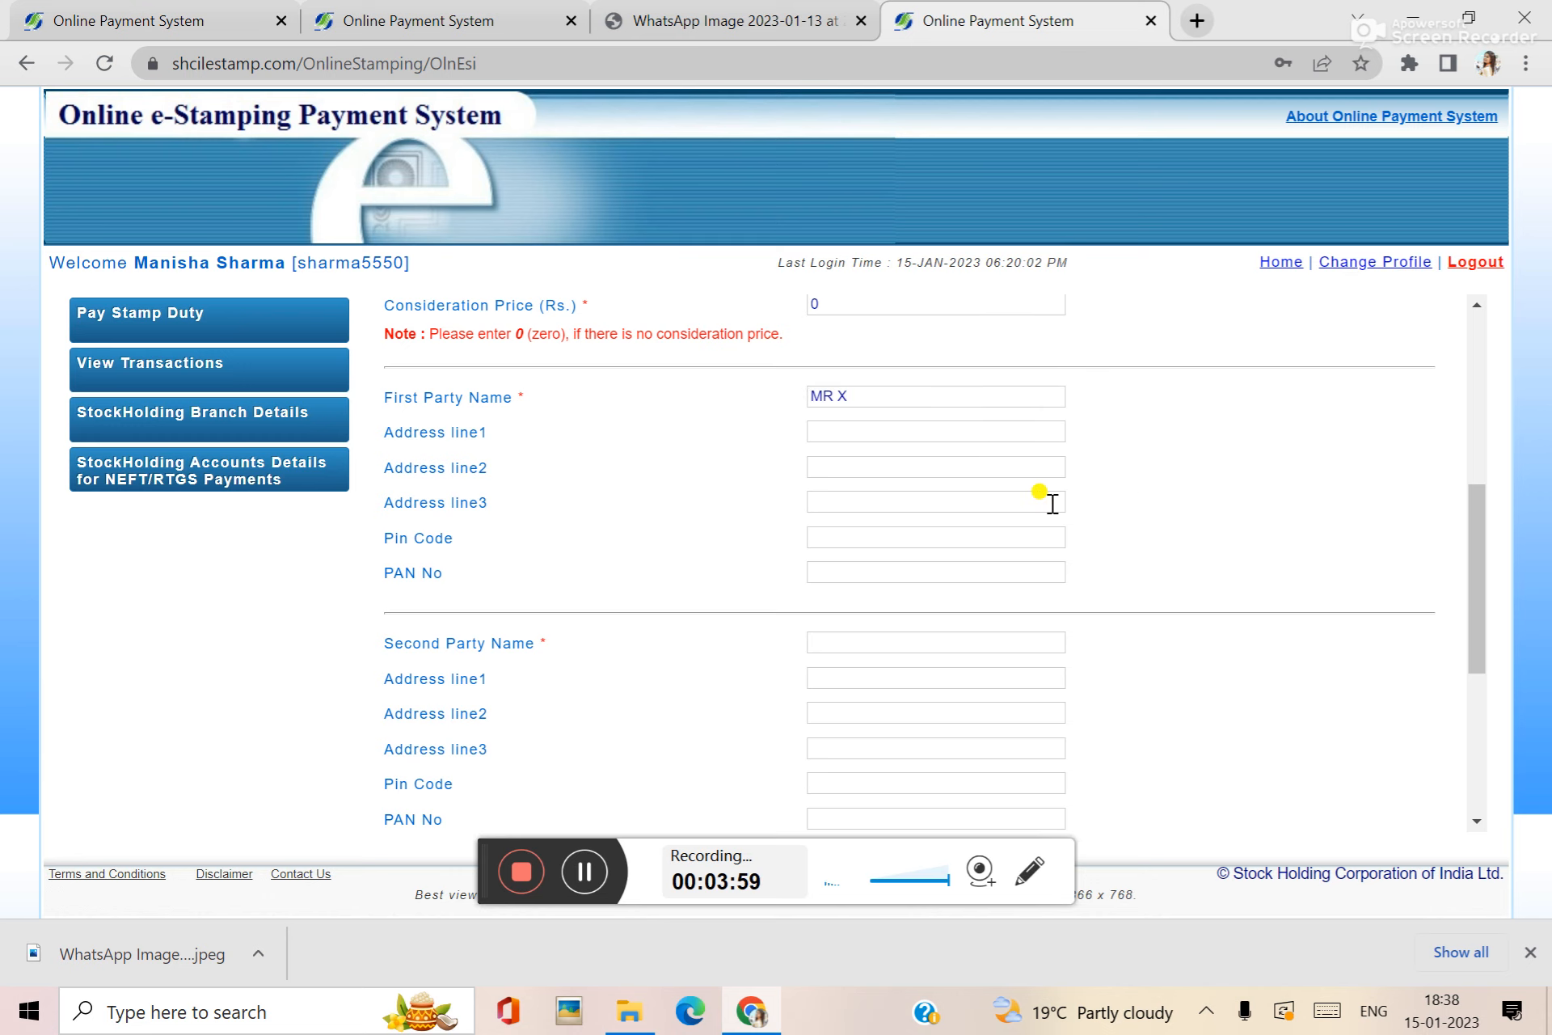
scroll(1053, 503, "down", 1)
left_click(879, 522)
type("M")
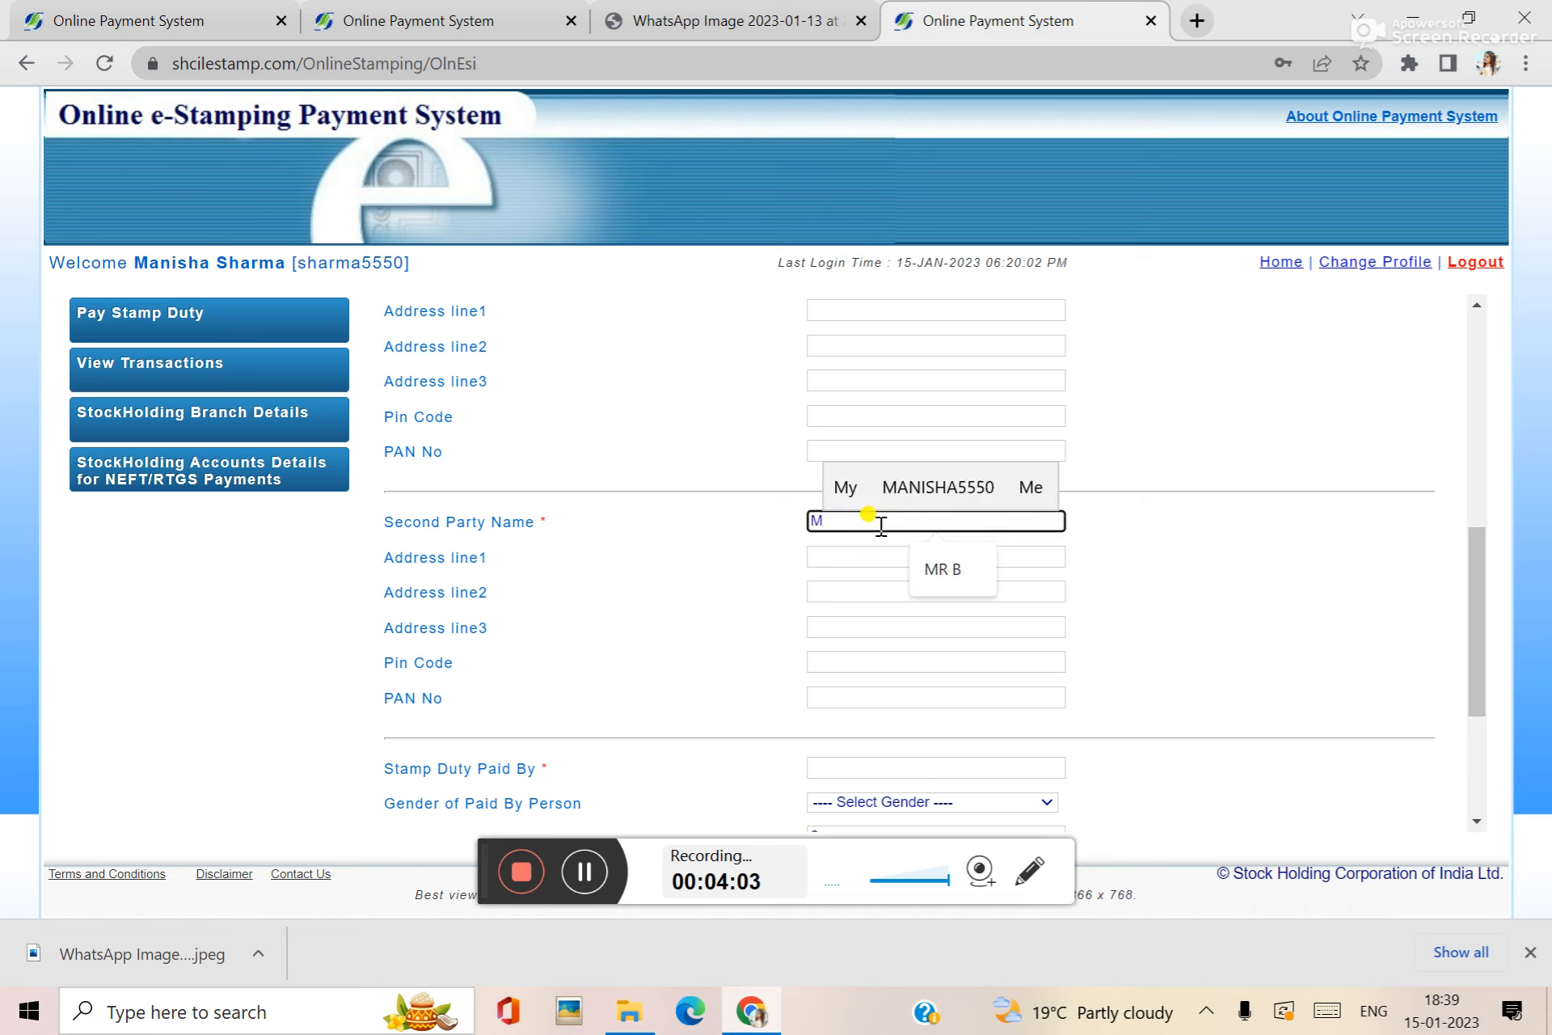
type("R Y")
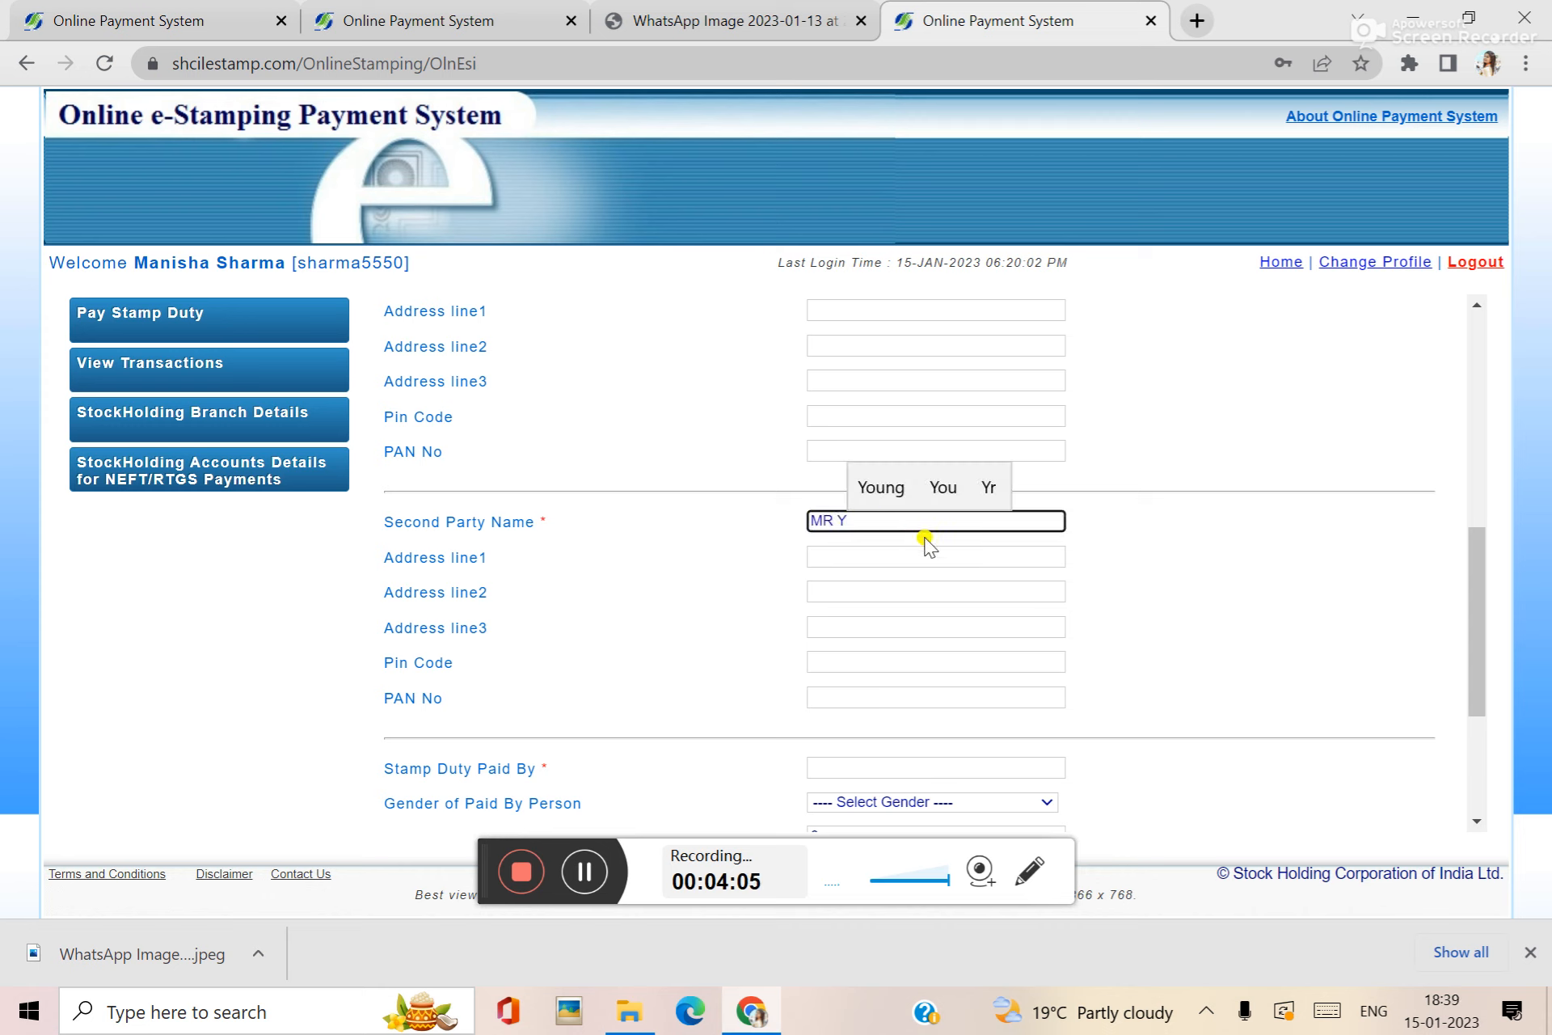
left_click(1171, 575)
- Try entering 100 as the stamp duty payer
scroll(910, 544, "up", 1)
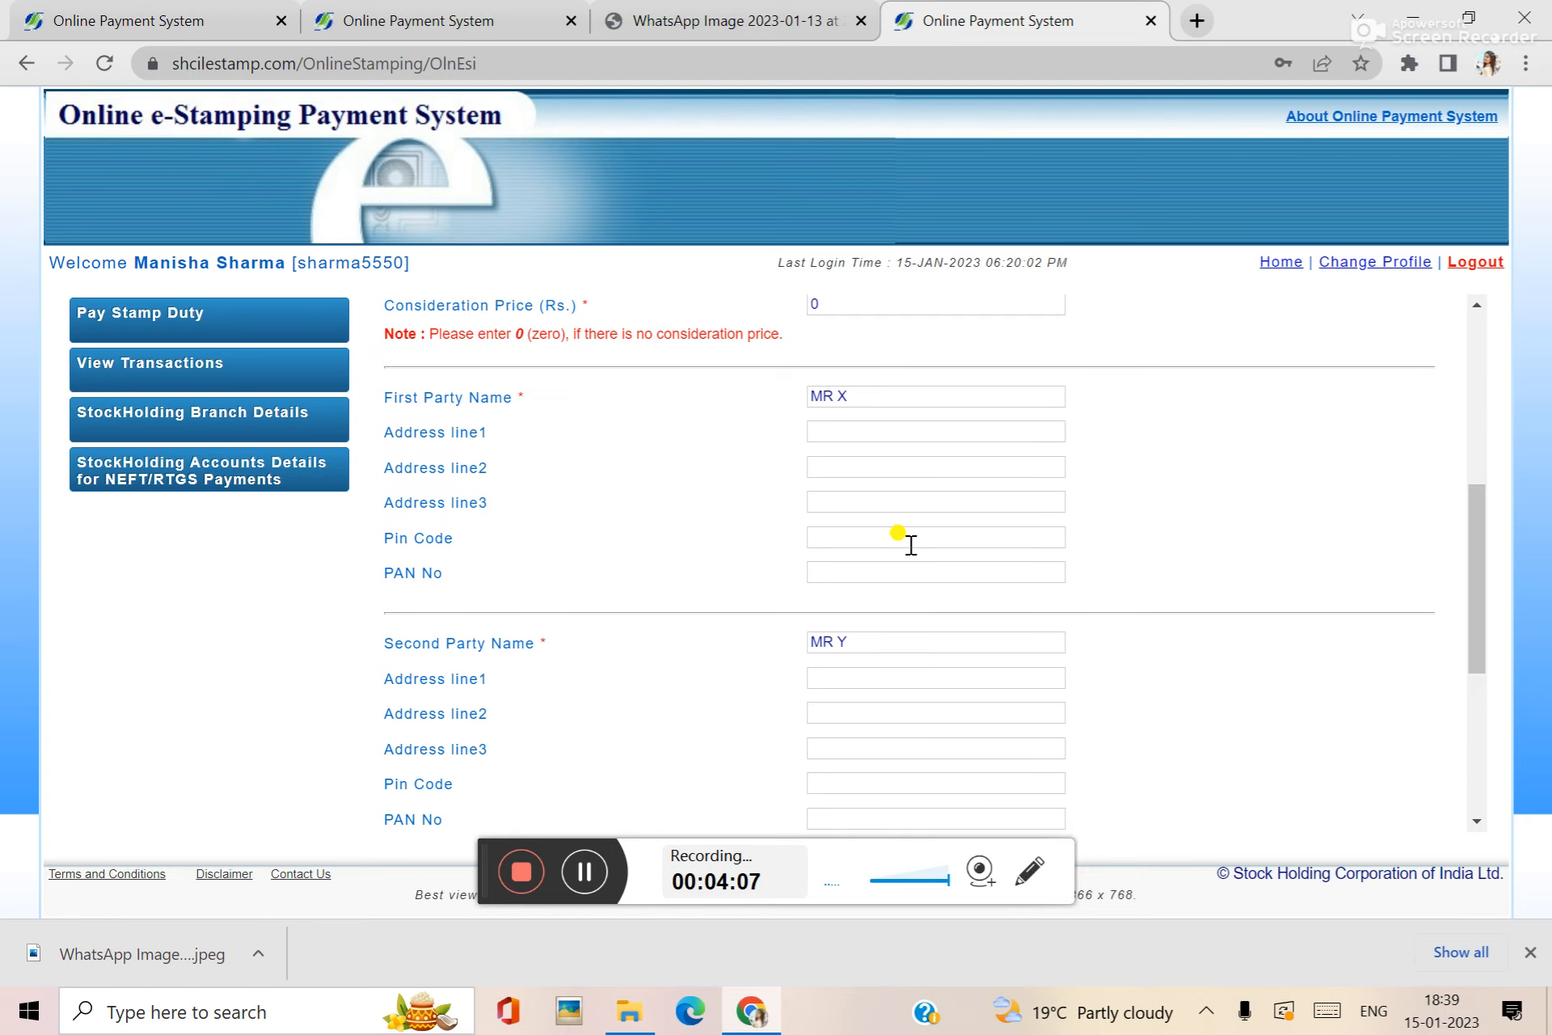
scroll(911, 545, "down", 2)
scroll(911, 544, "down", 1)
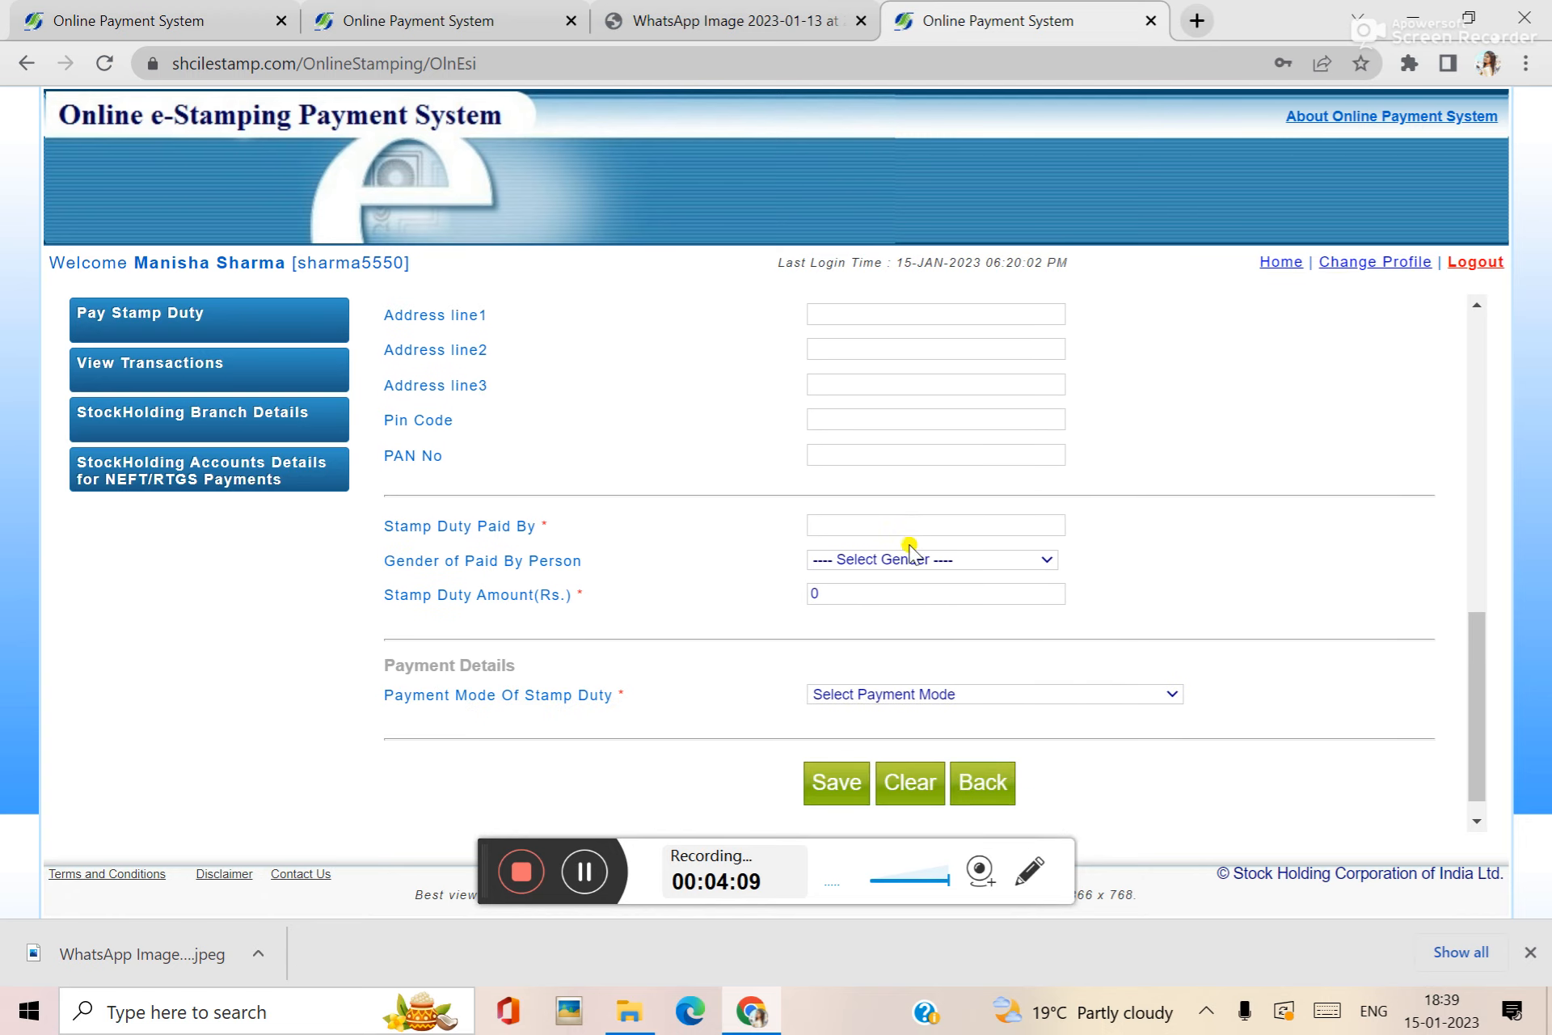
left_click(904, 526)
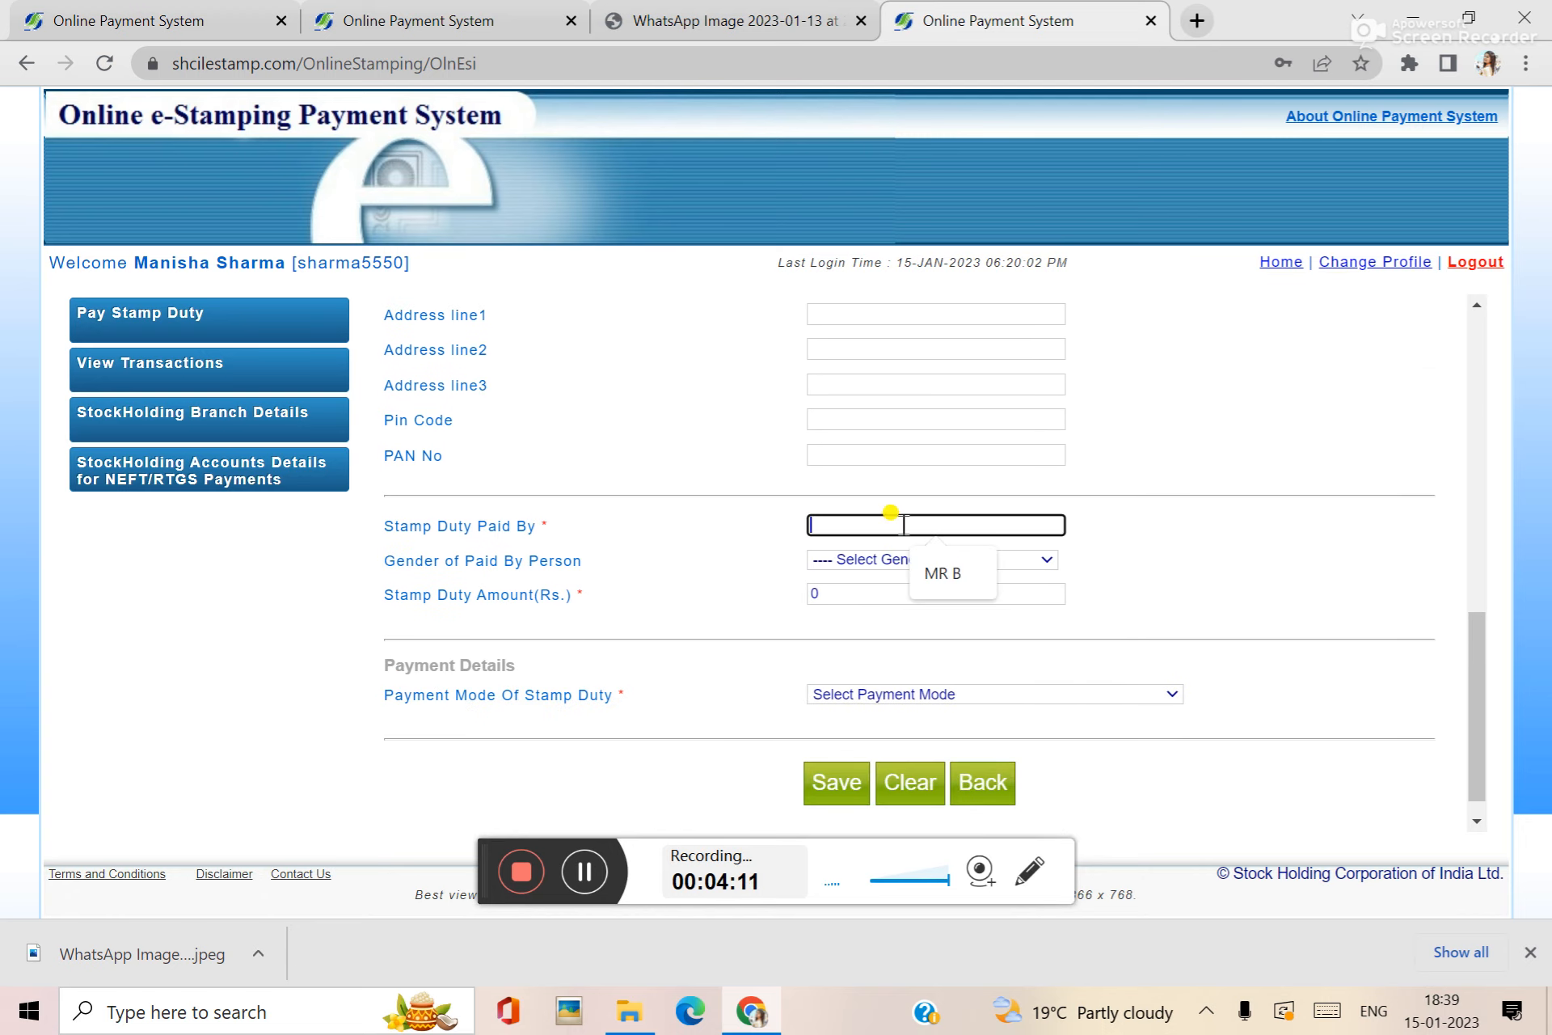
type("100")
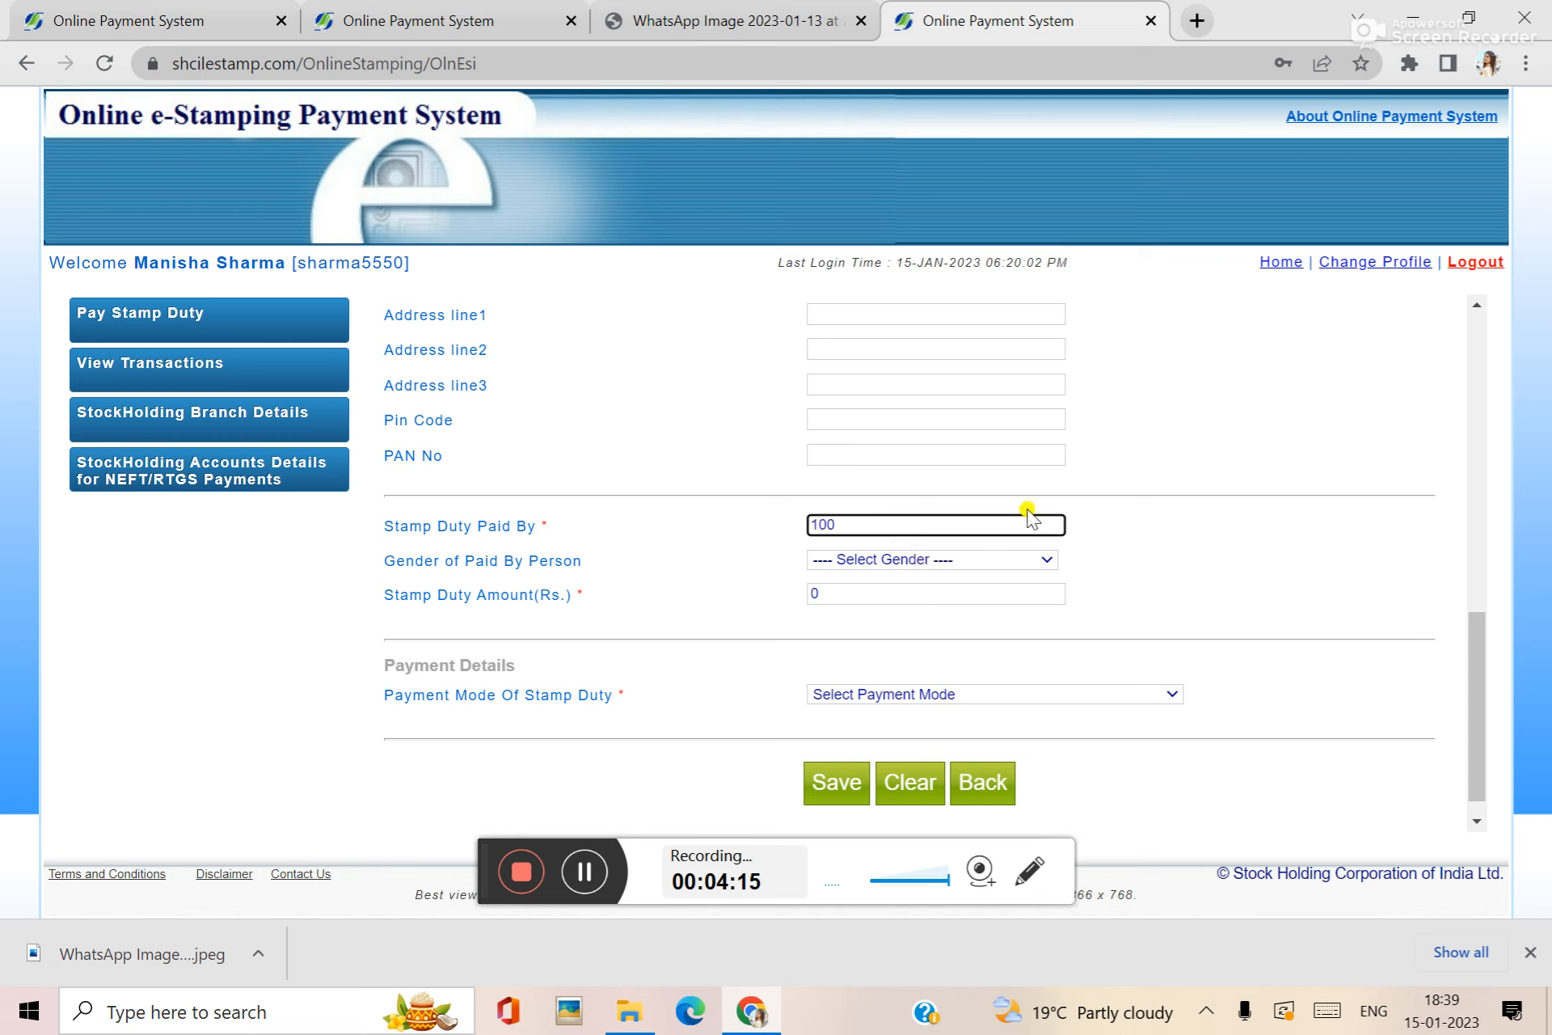
left_click(1146, 560)
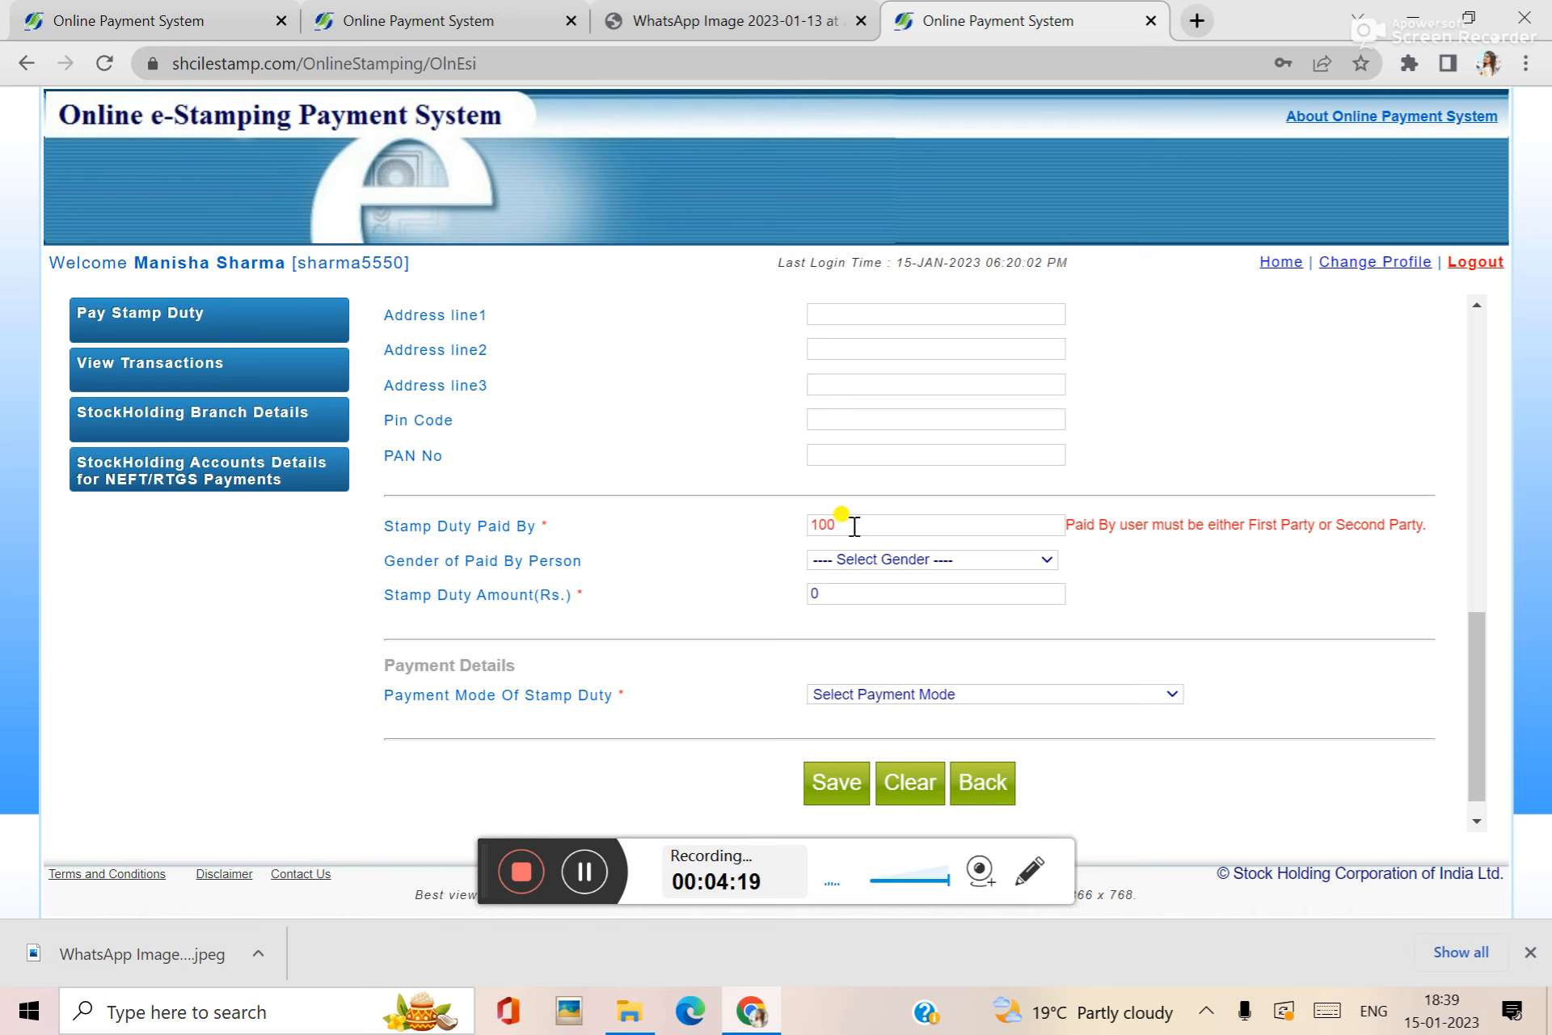
- Replace the stamp duty payer with the name of someone who is neither the first nor the second party
left_click_drag(853, 525, 795, 538)
key("BackSpace")
type("MR")
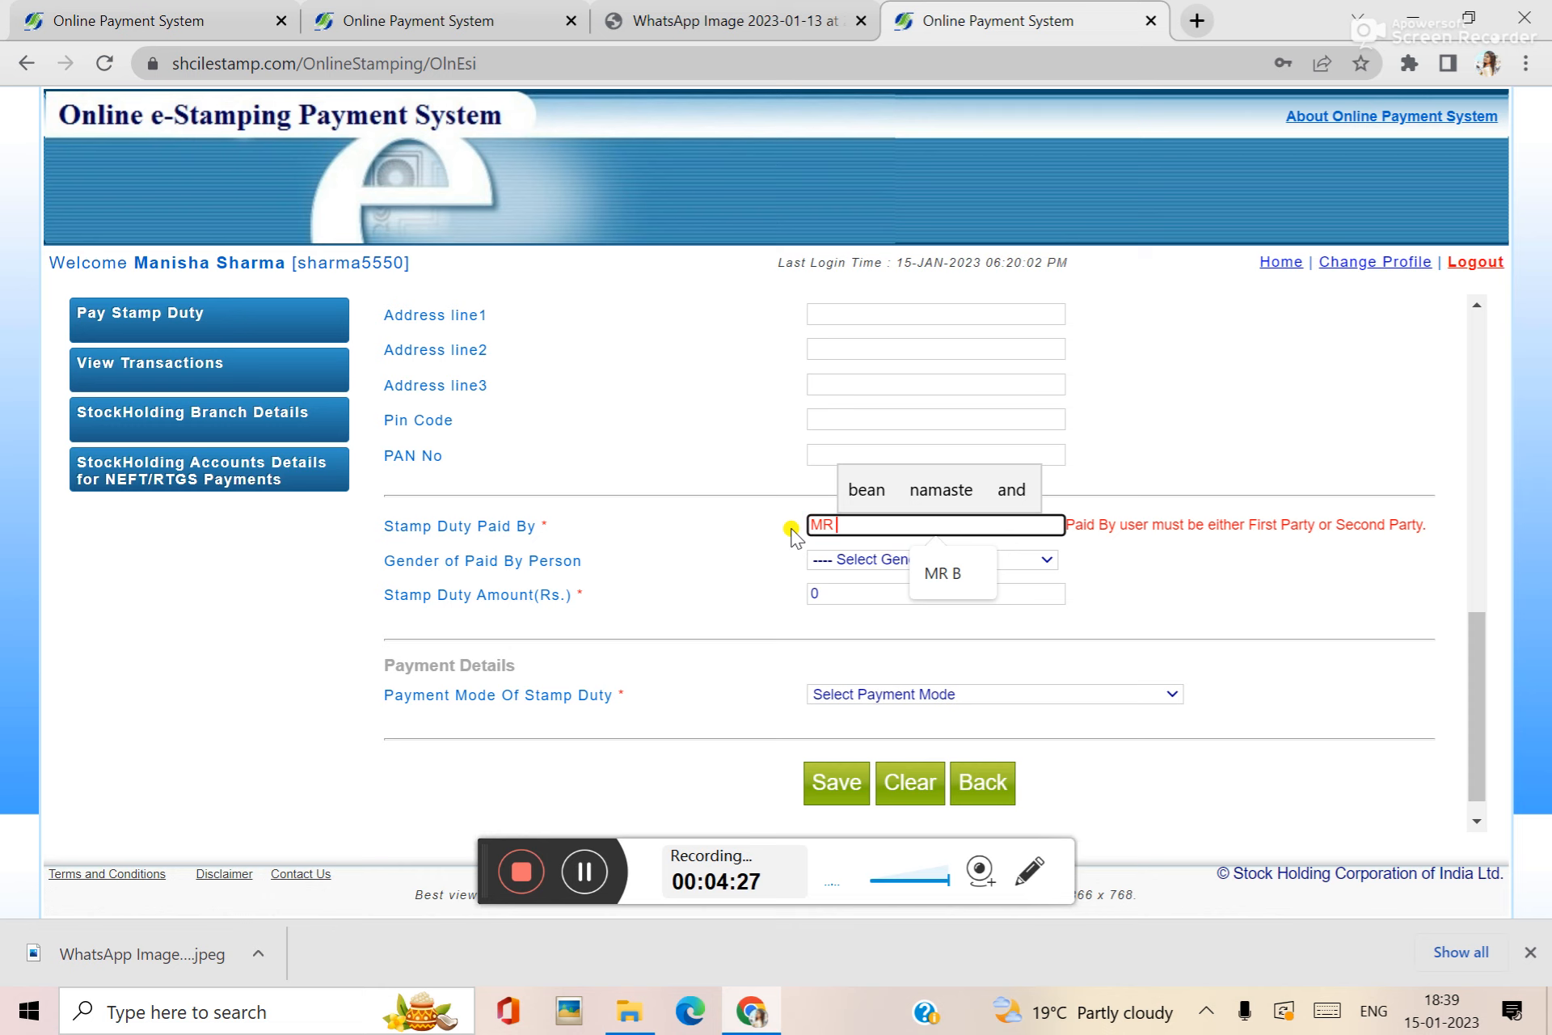
type(" Z")
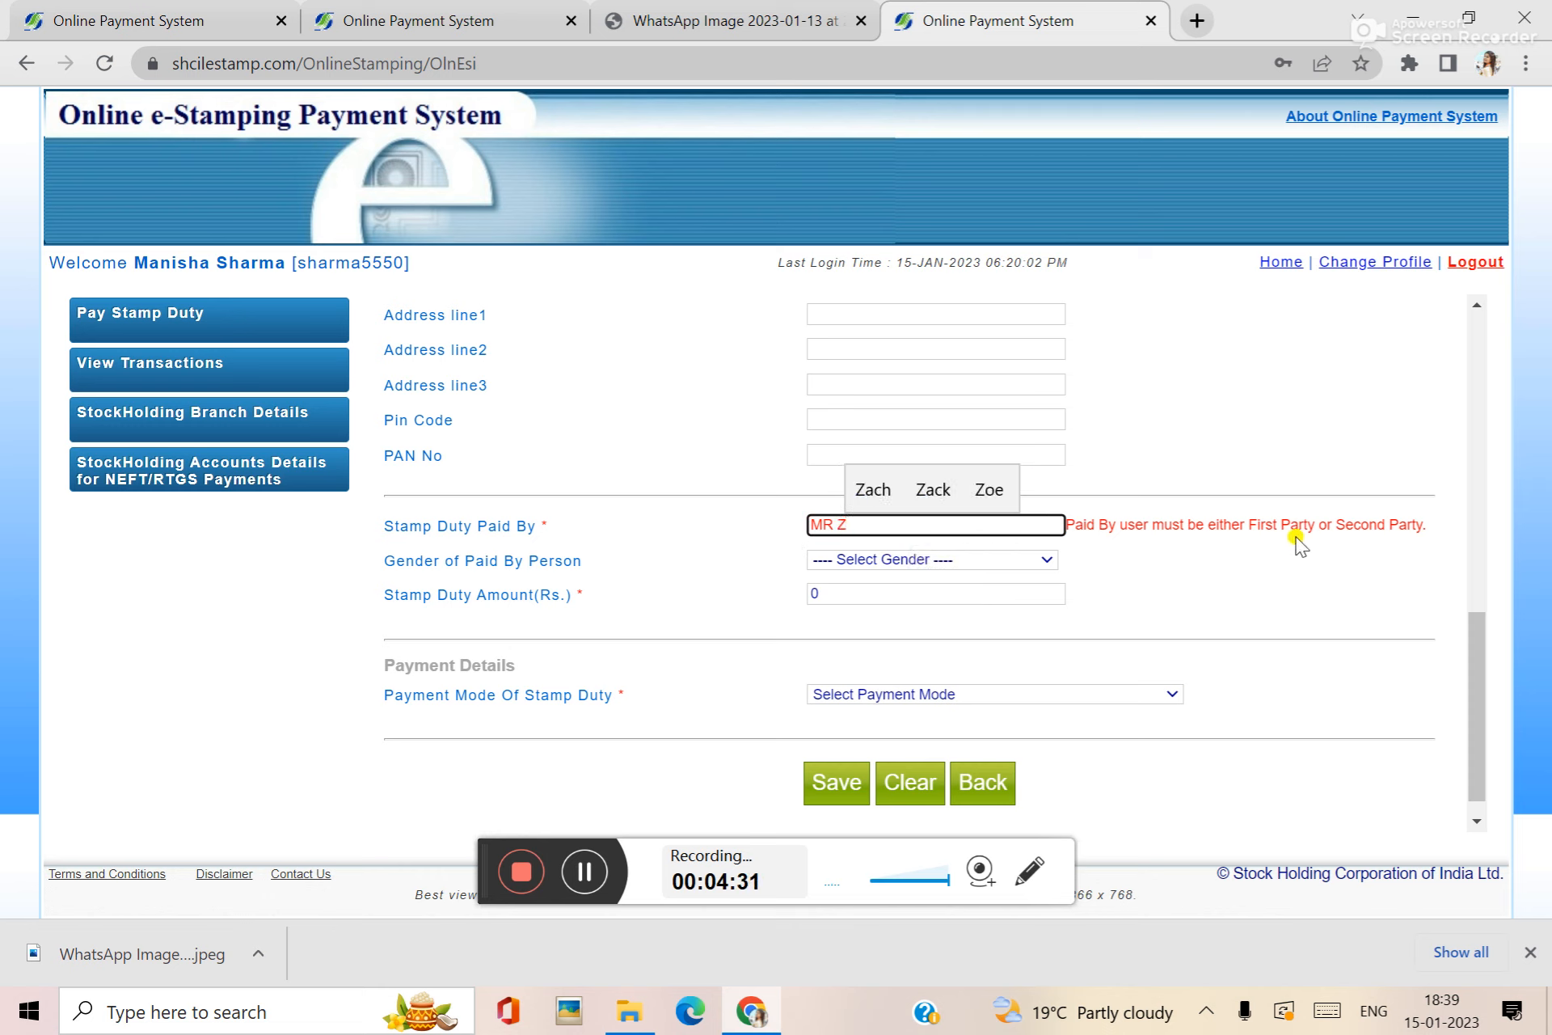
key("BackSpace")
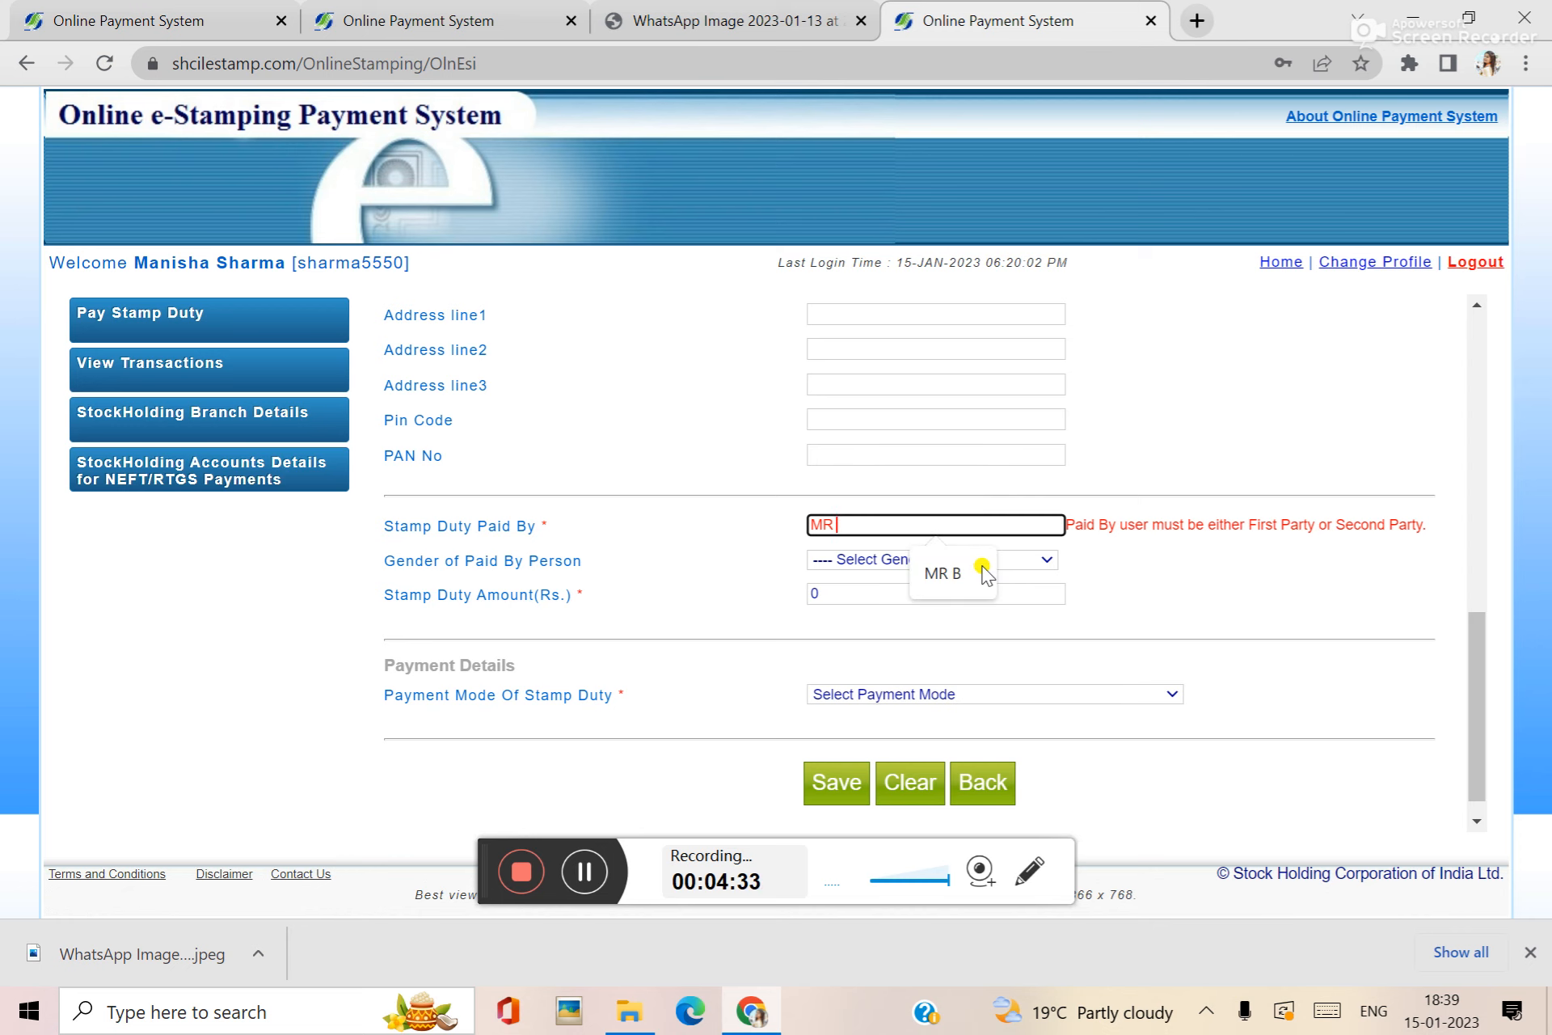
type("A")
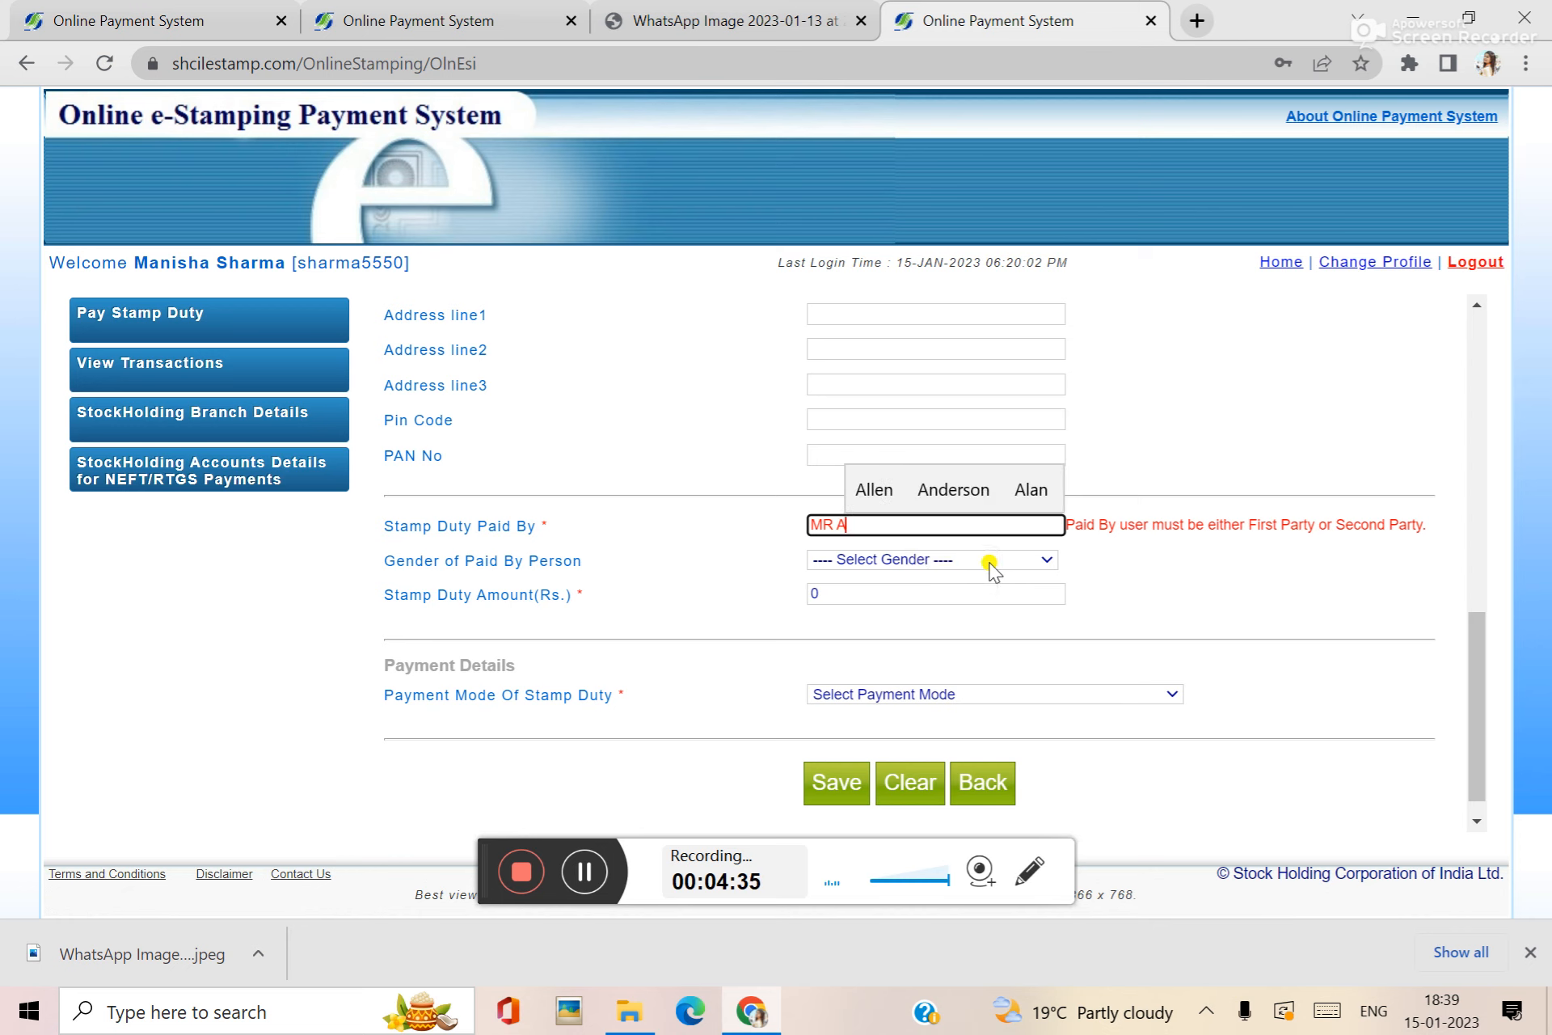
left_click(970, 547)
- Check the entered party names and correct the stamp duty payer to the first party's name
scroll(962, 548, "up", 3)
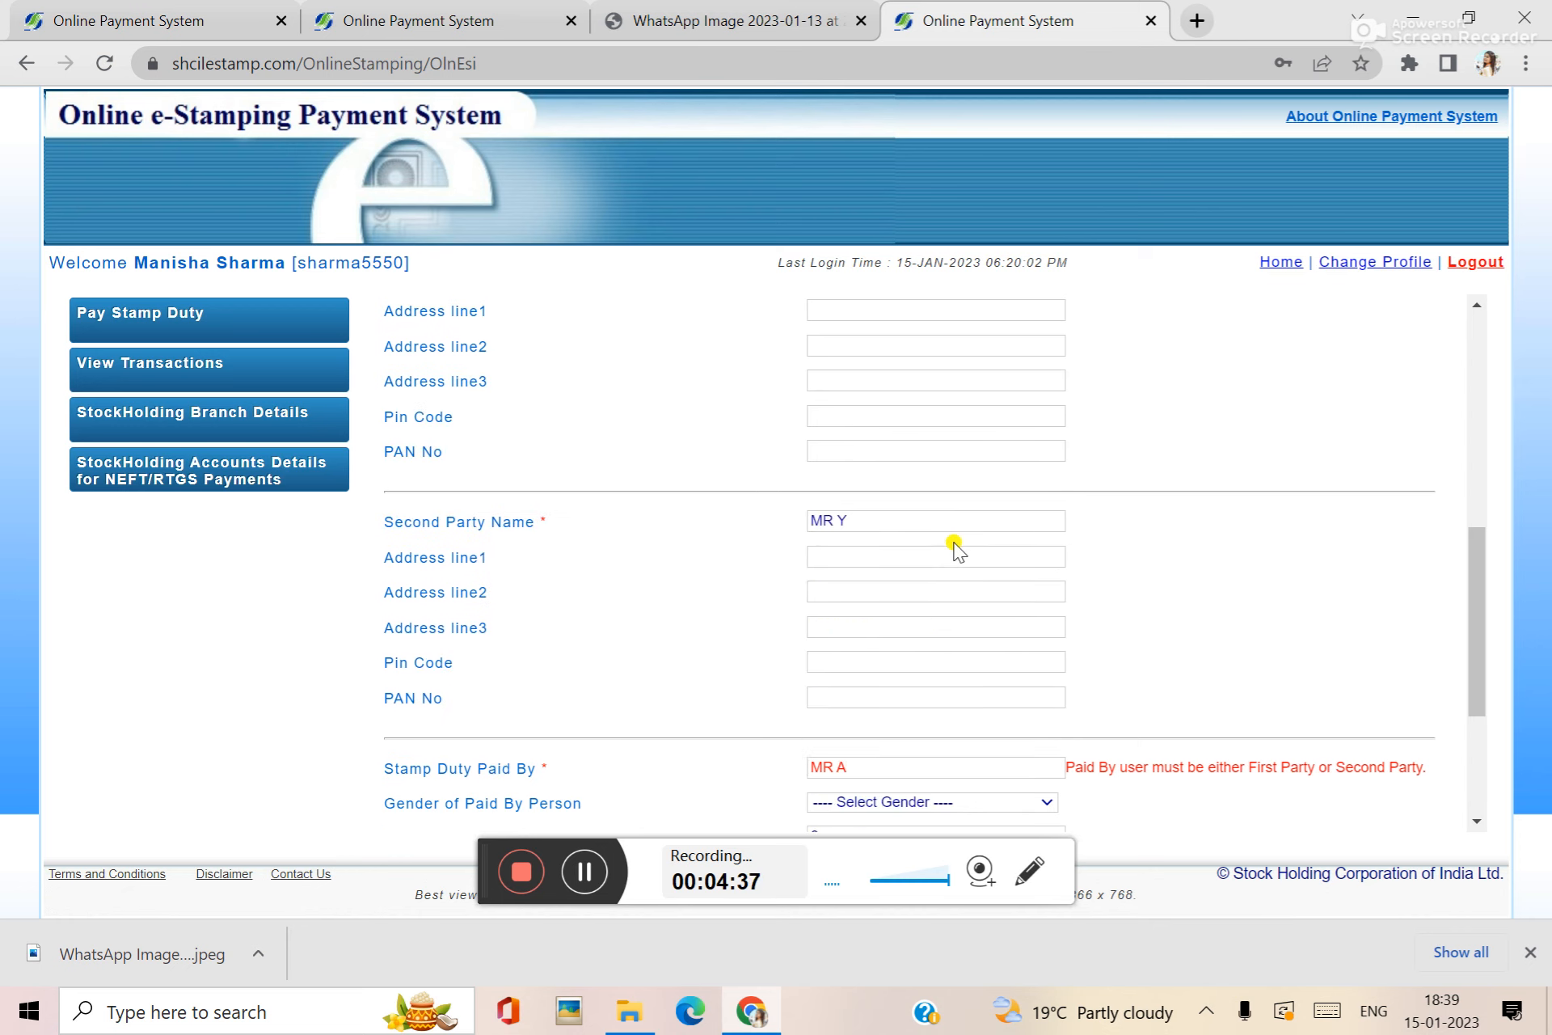
scroll(955, 549, "up", 3)
scroll(953, 548, "down", 6)
left_click(914, 534)
key("BackSpace")
type("X")
left_click(1189, 541)
scroll(691, 619, "down", 1)
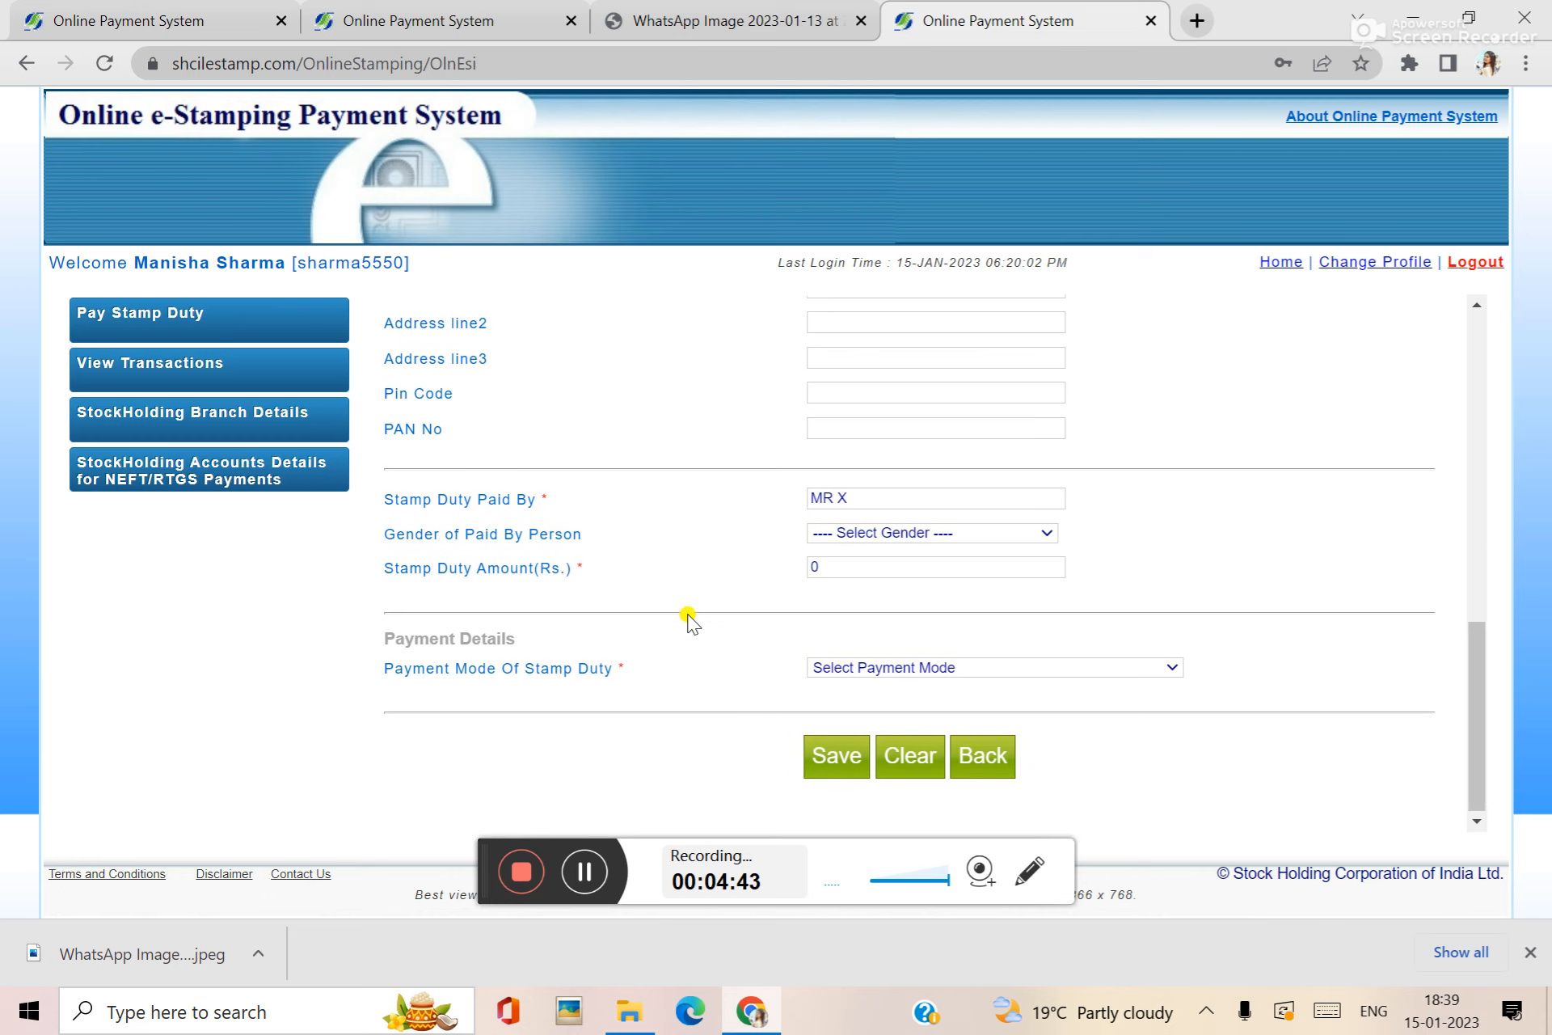
- Set the stamp duty amount to Rs. 100 and accept the amount in words
left_click(831, 567)
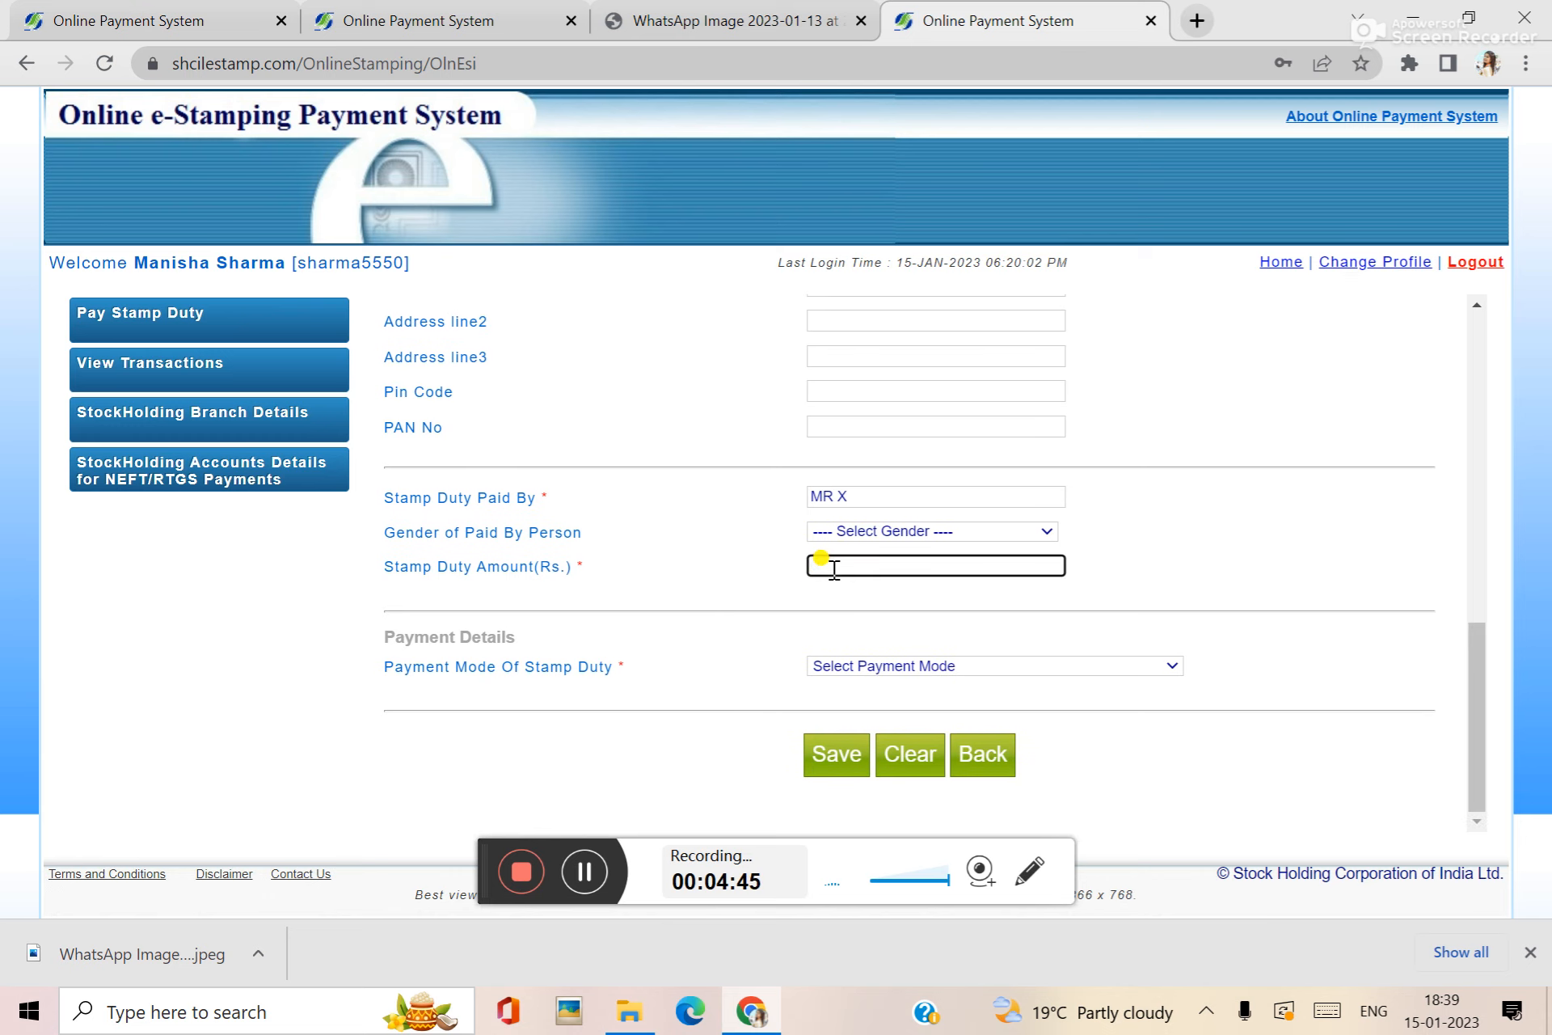
type("100")
left_click(1039, 669)
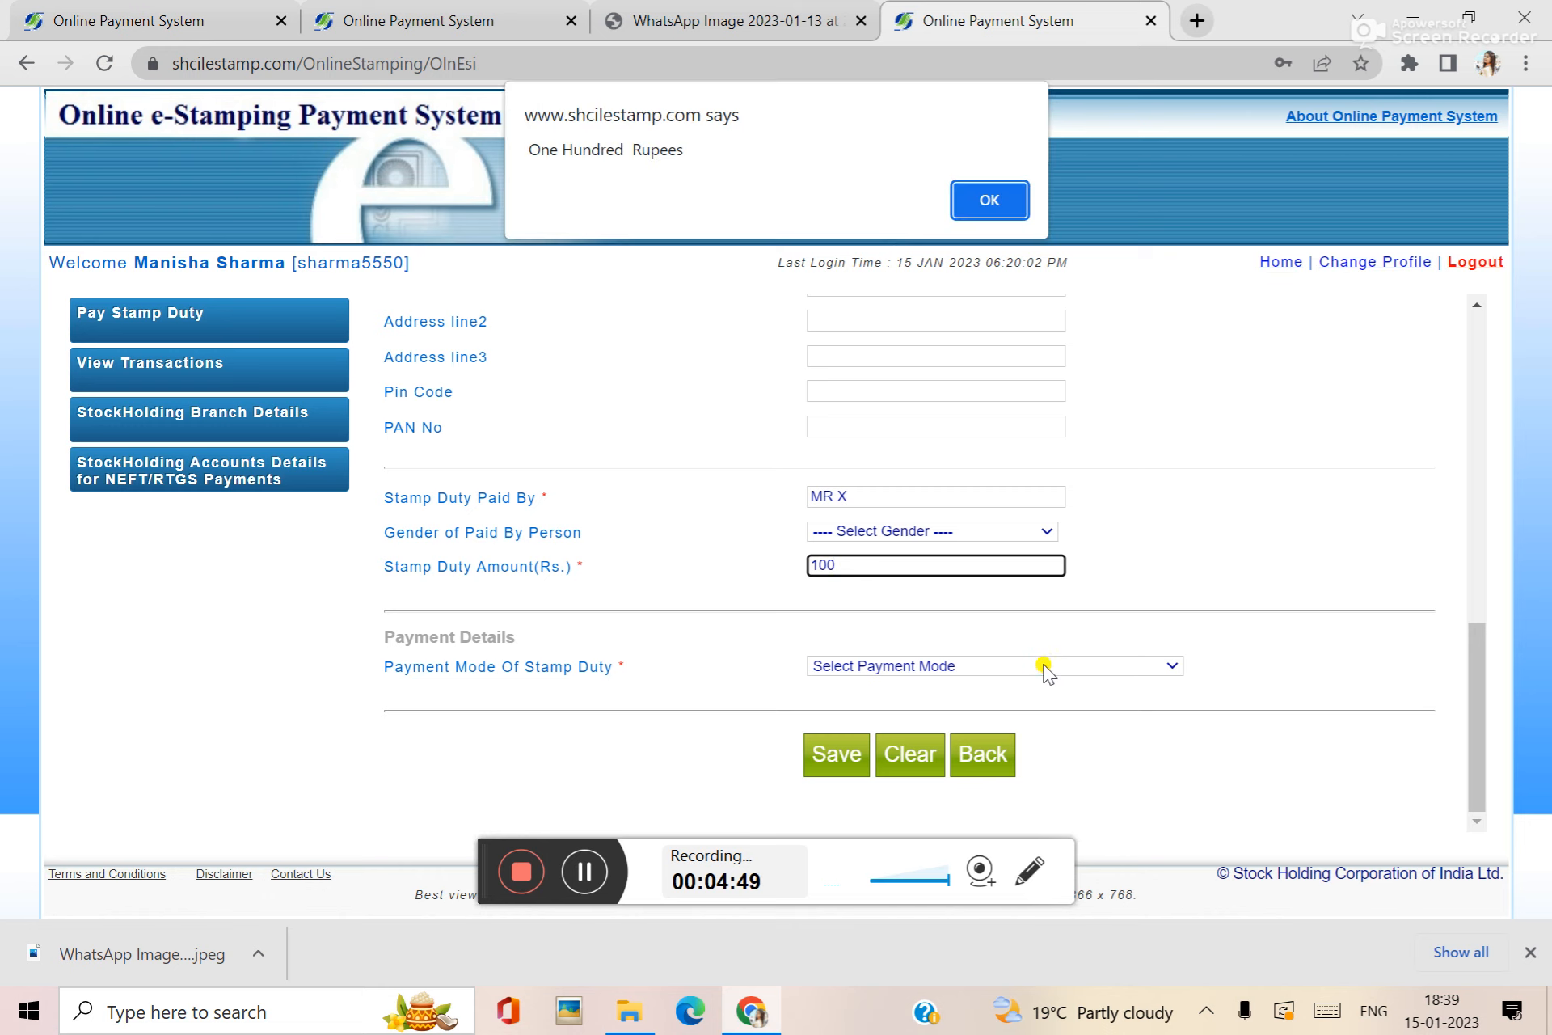
left_click(1009, 197)
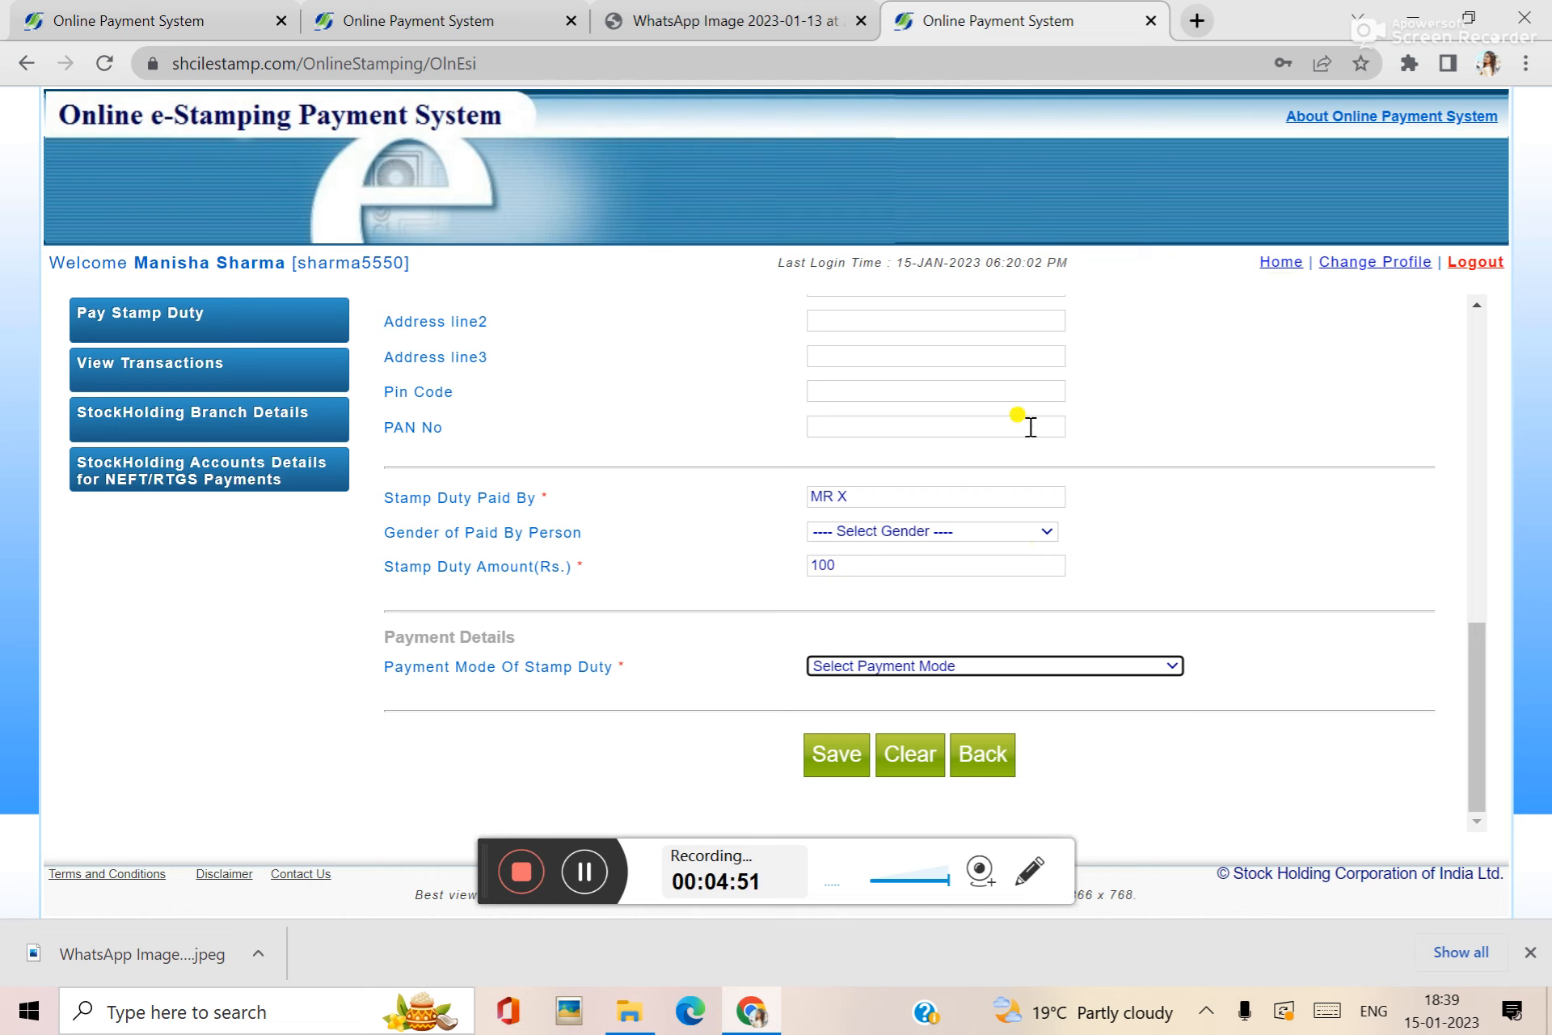
- Choose RAZORPAY Netbanking, Debit Cards and UPI as the stamp duty payment mode and save the submission
left_click(1028, 665)
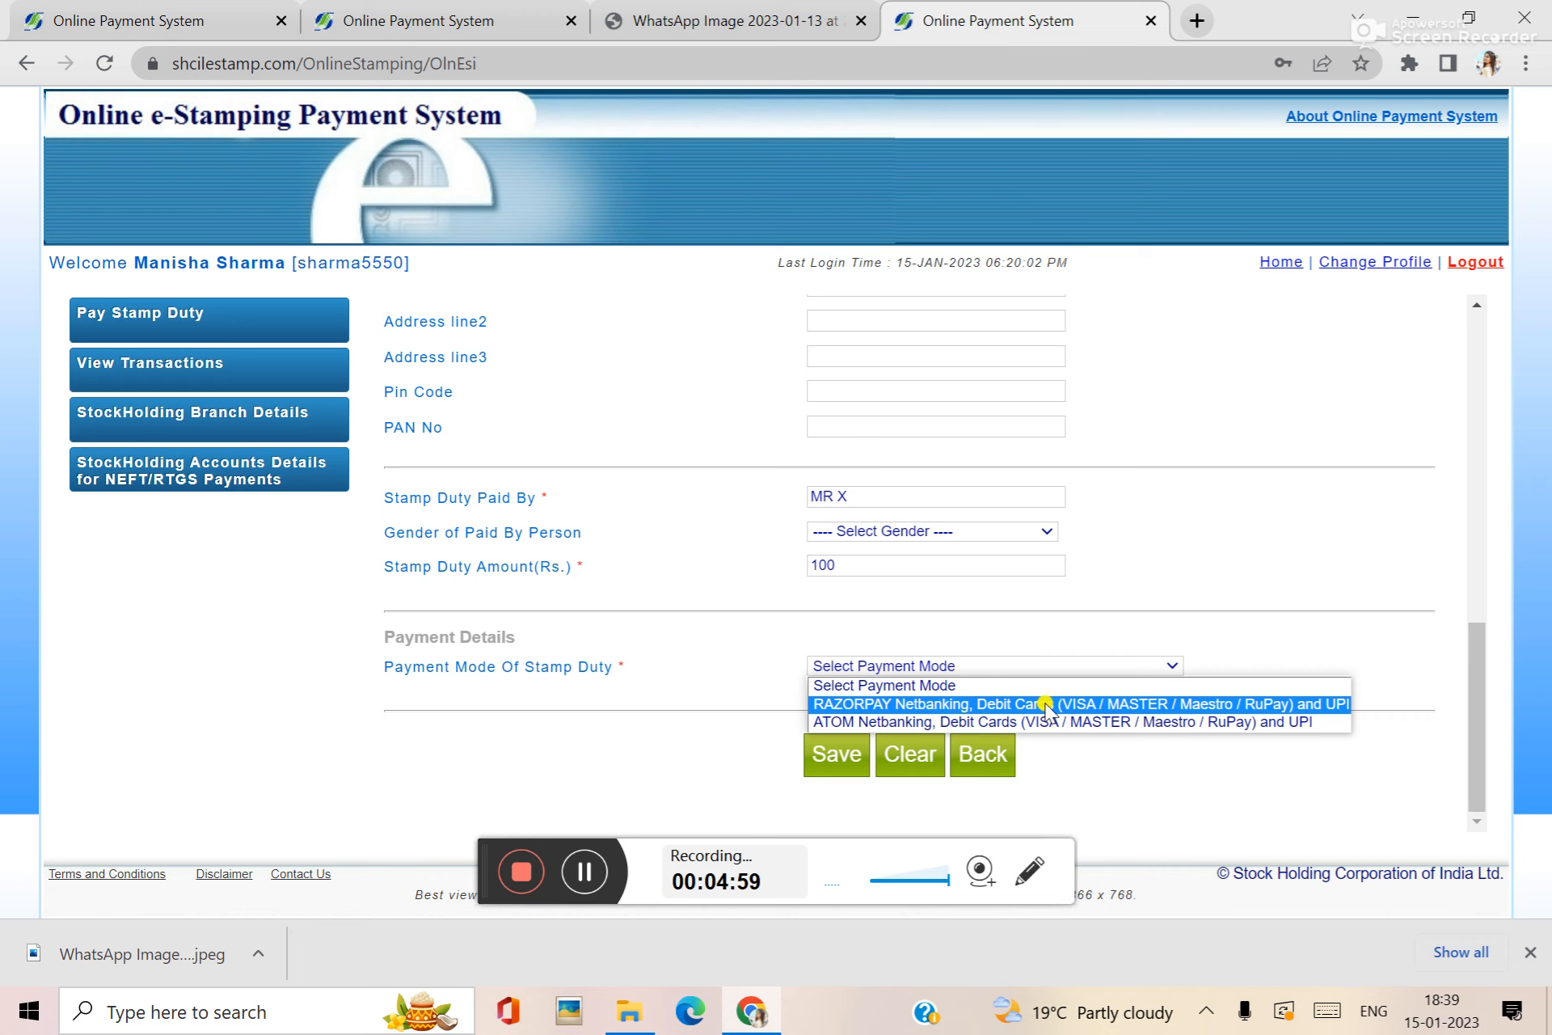
left_click(1045, 706)
scroll(1000, 672, "down", 5)
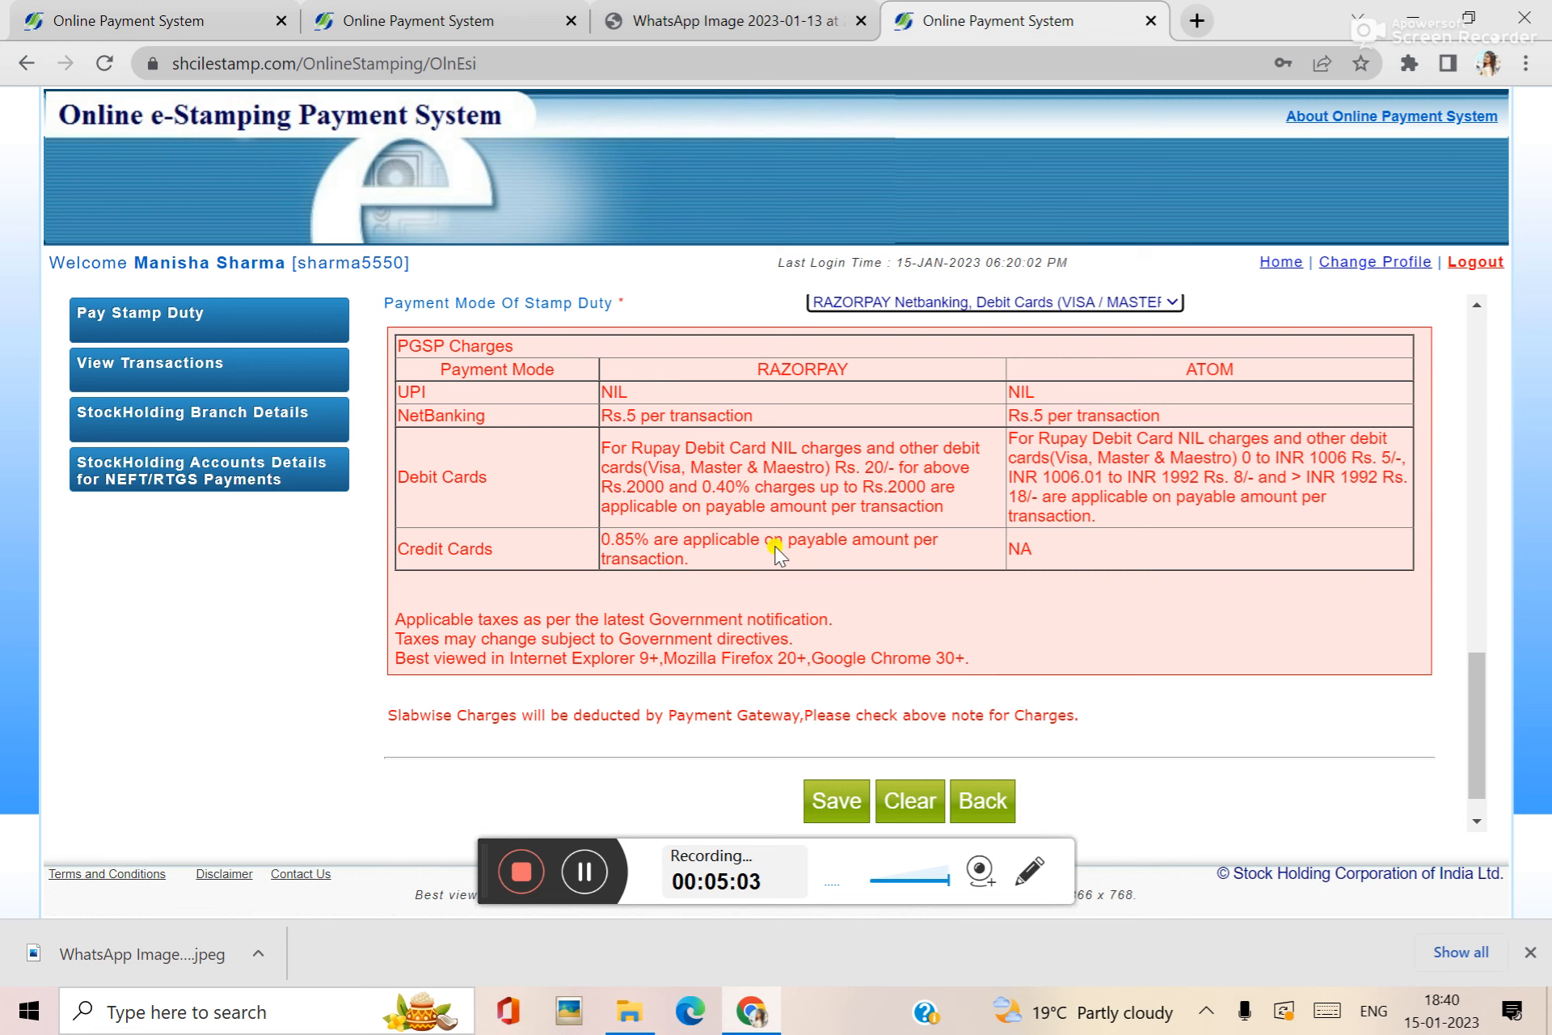
scroll(859, 615, "down", 1)
left_click(837, 759)
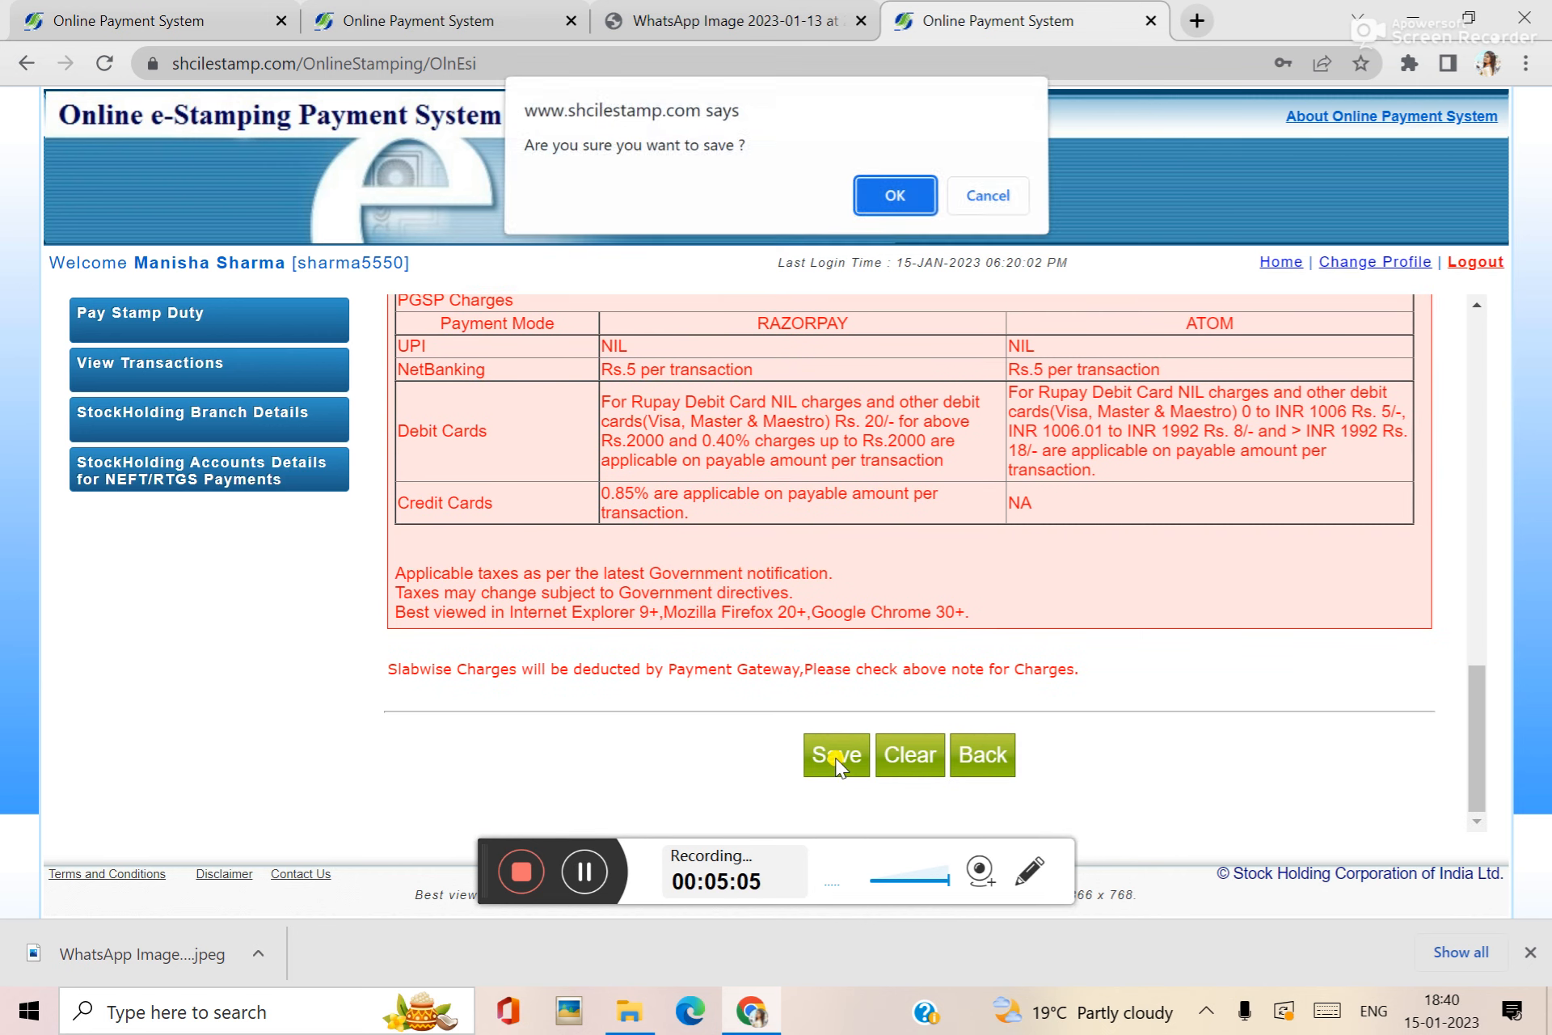
left_click(899, 201)
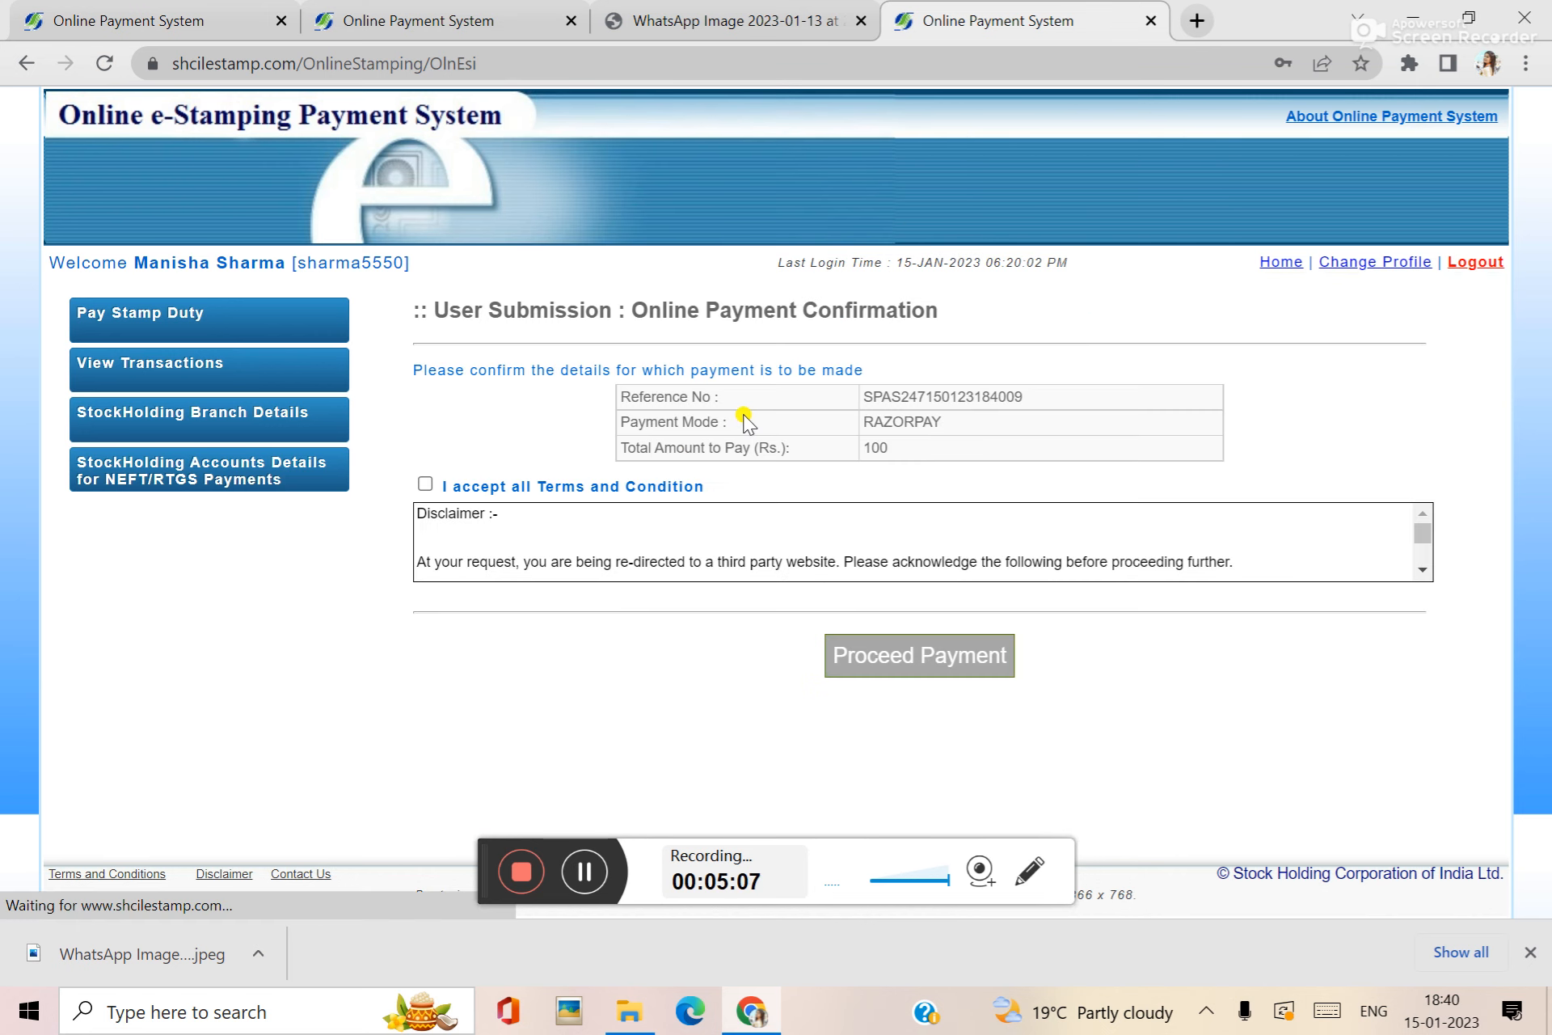
- Accept all terms and conditions on the payment confirmation and proceed to the Razorpay payment
left_click(433, 485)
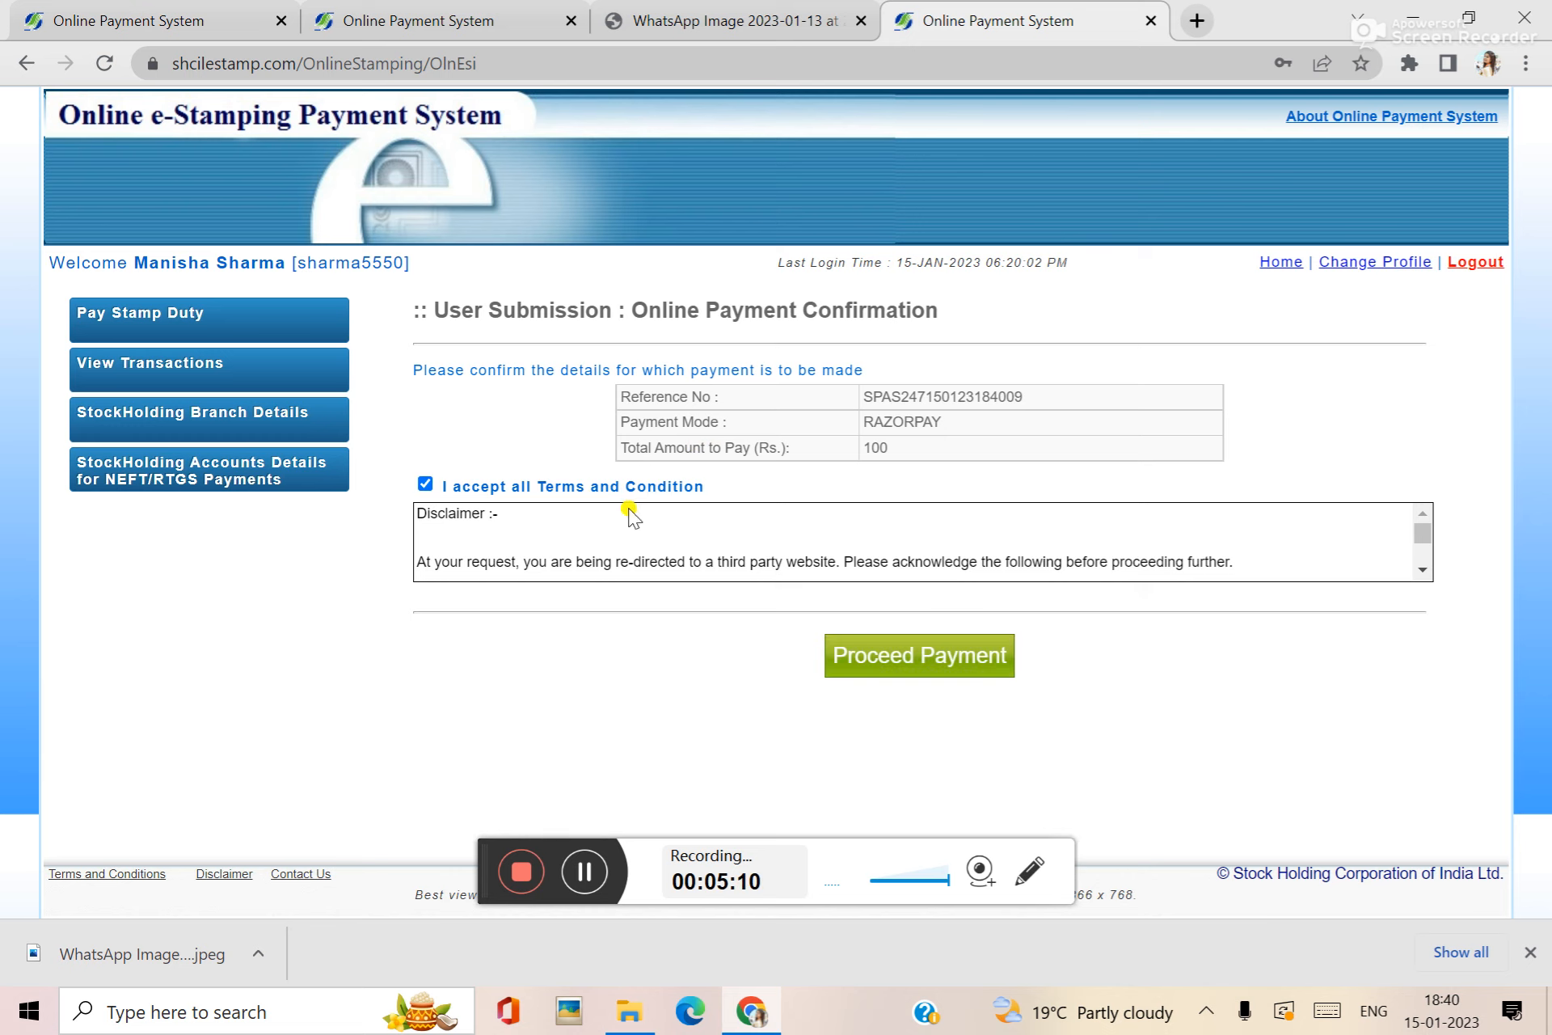
left_click(859, 664)
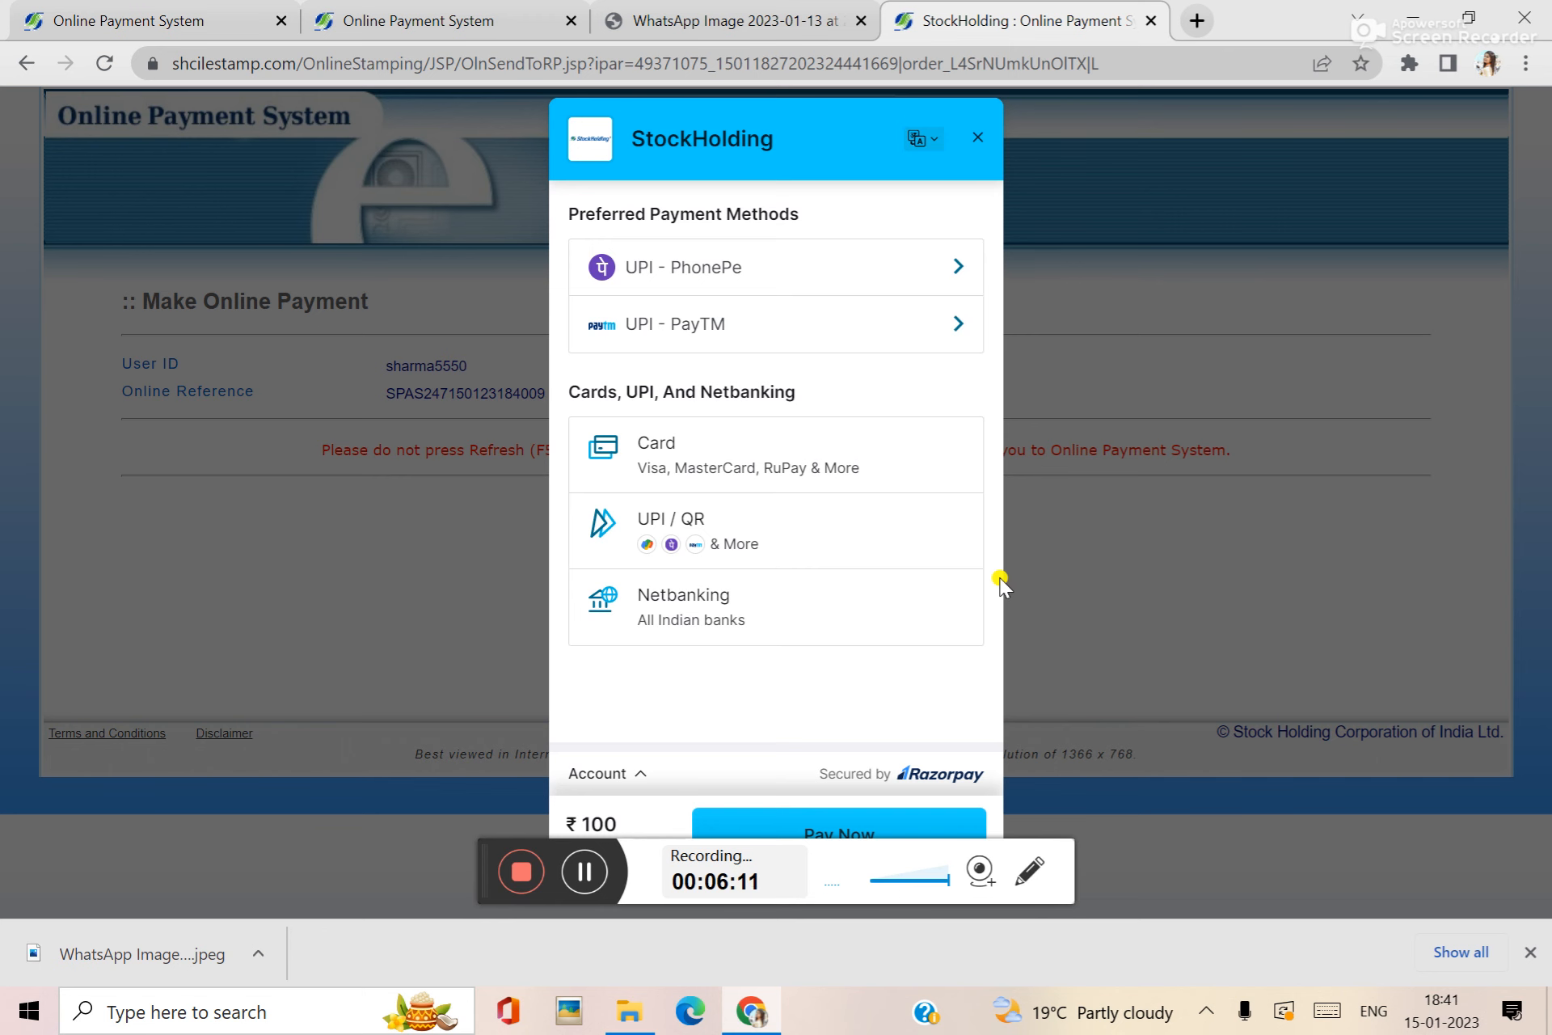
- Examine the sample e-stamp certificate image from its header to its lower edge, and return to the StockHolding payment page
left_click(739, 20)
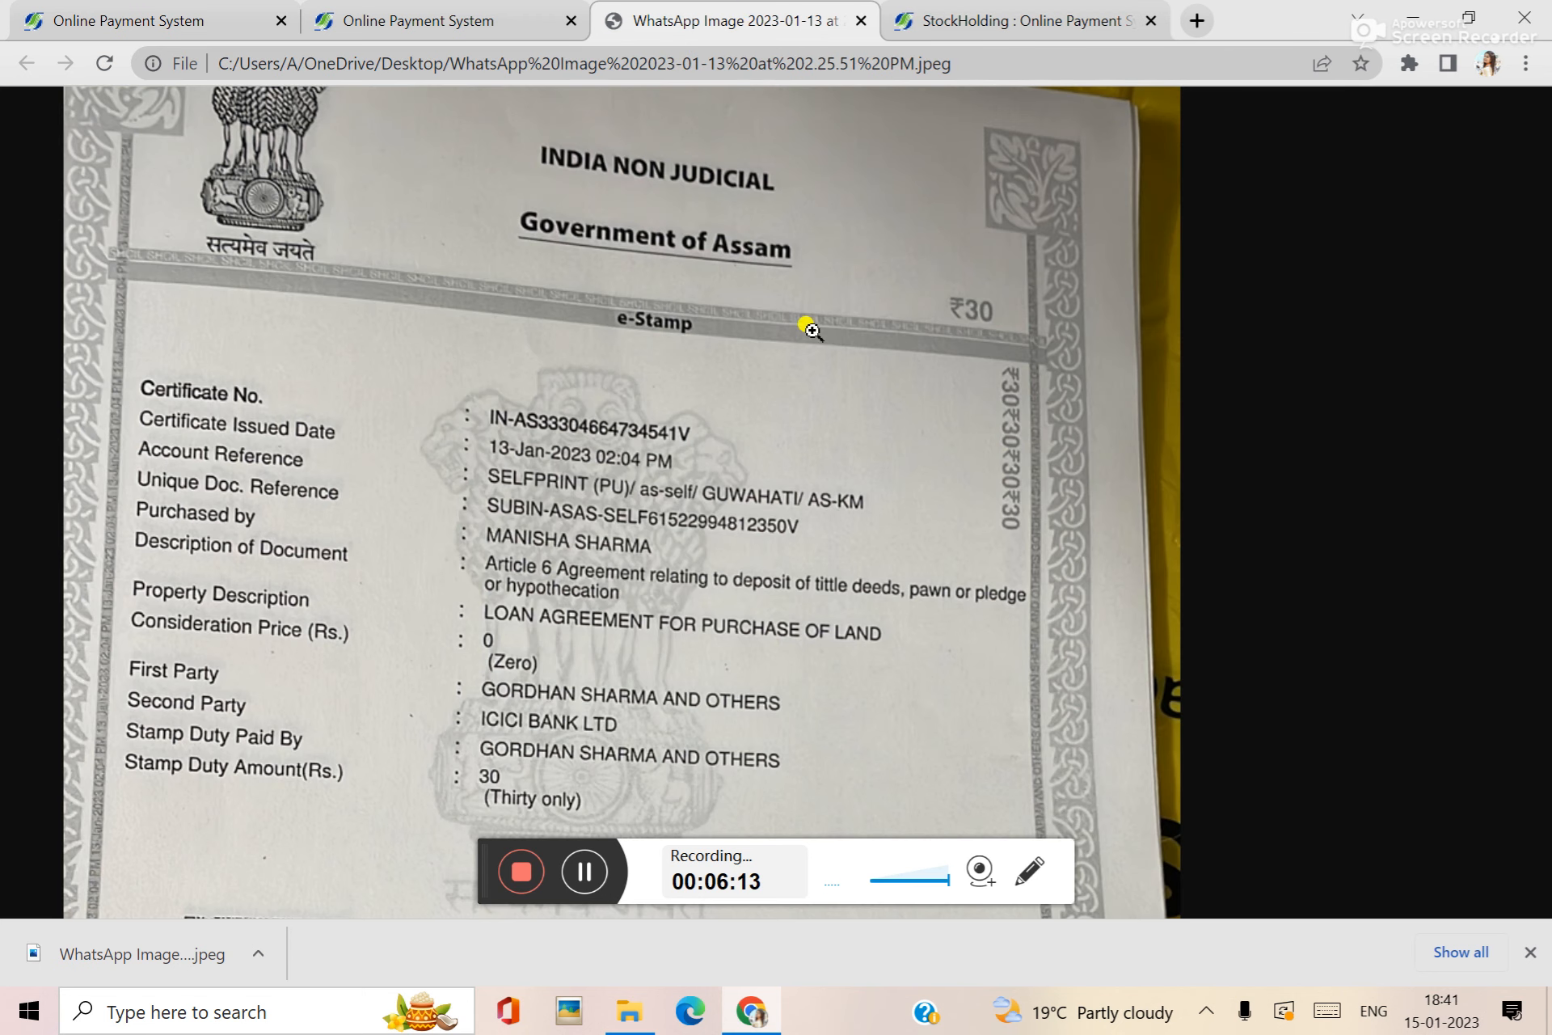
scroll(703, 550, "down", 1)
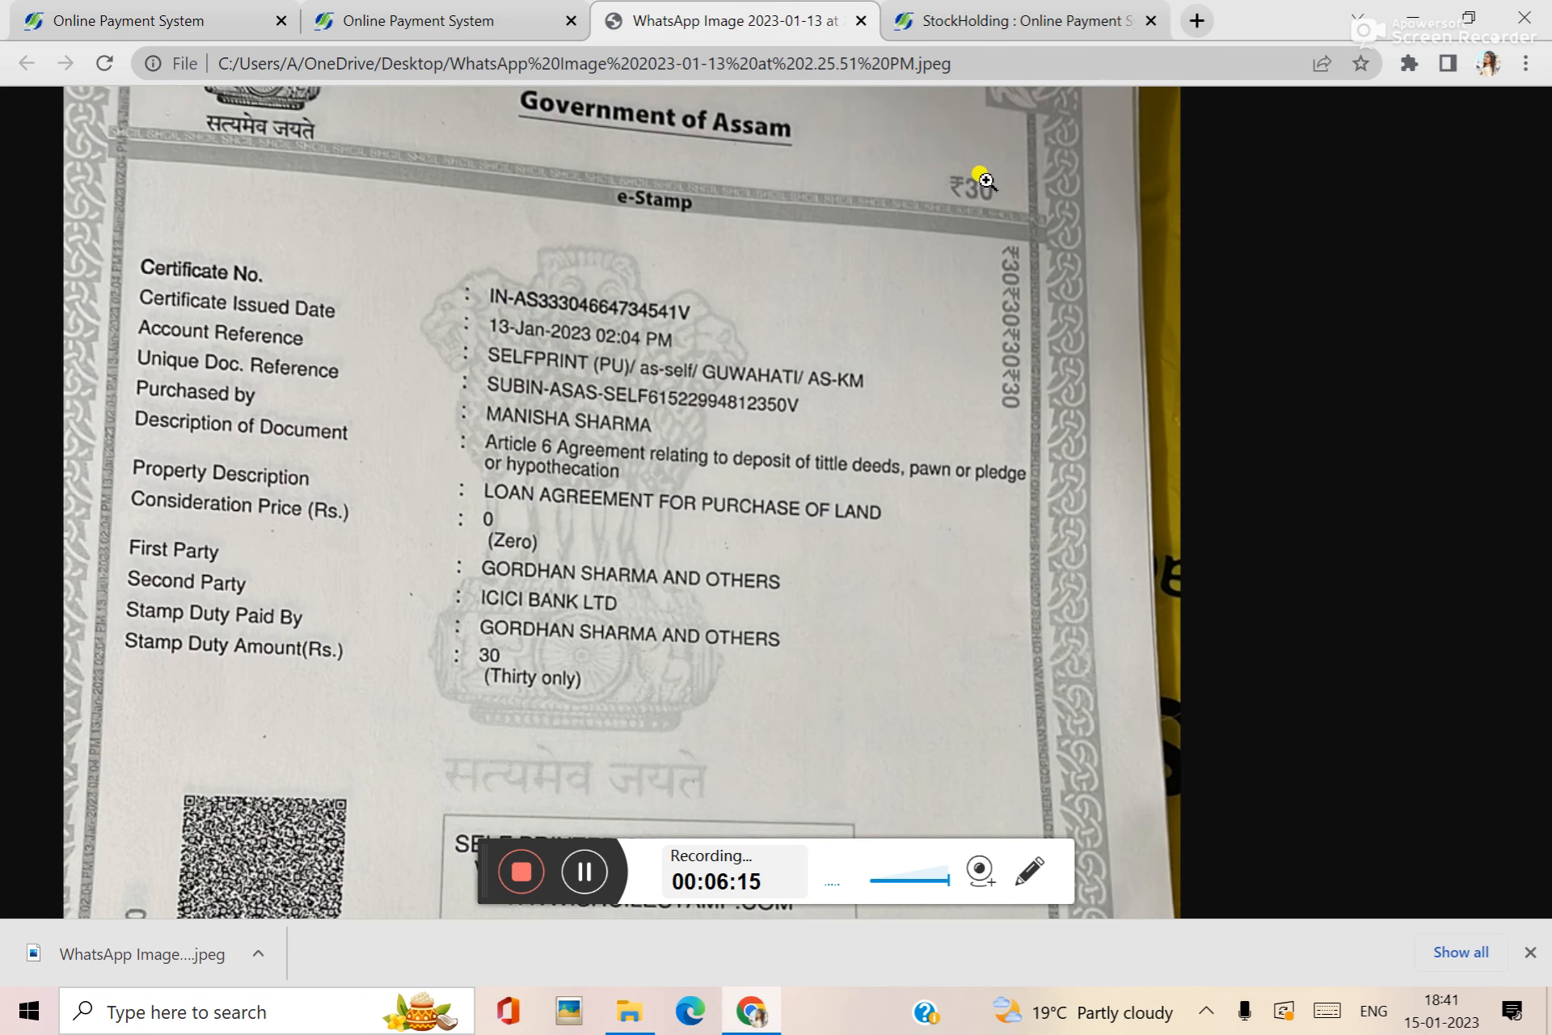
scroll(723, 614, "down", 2)
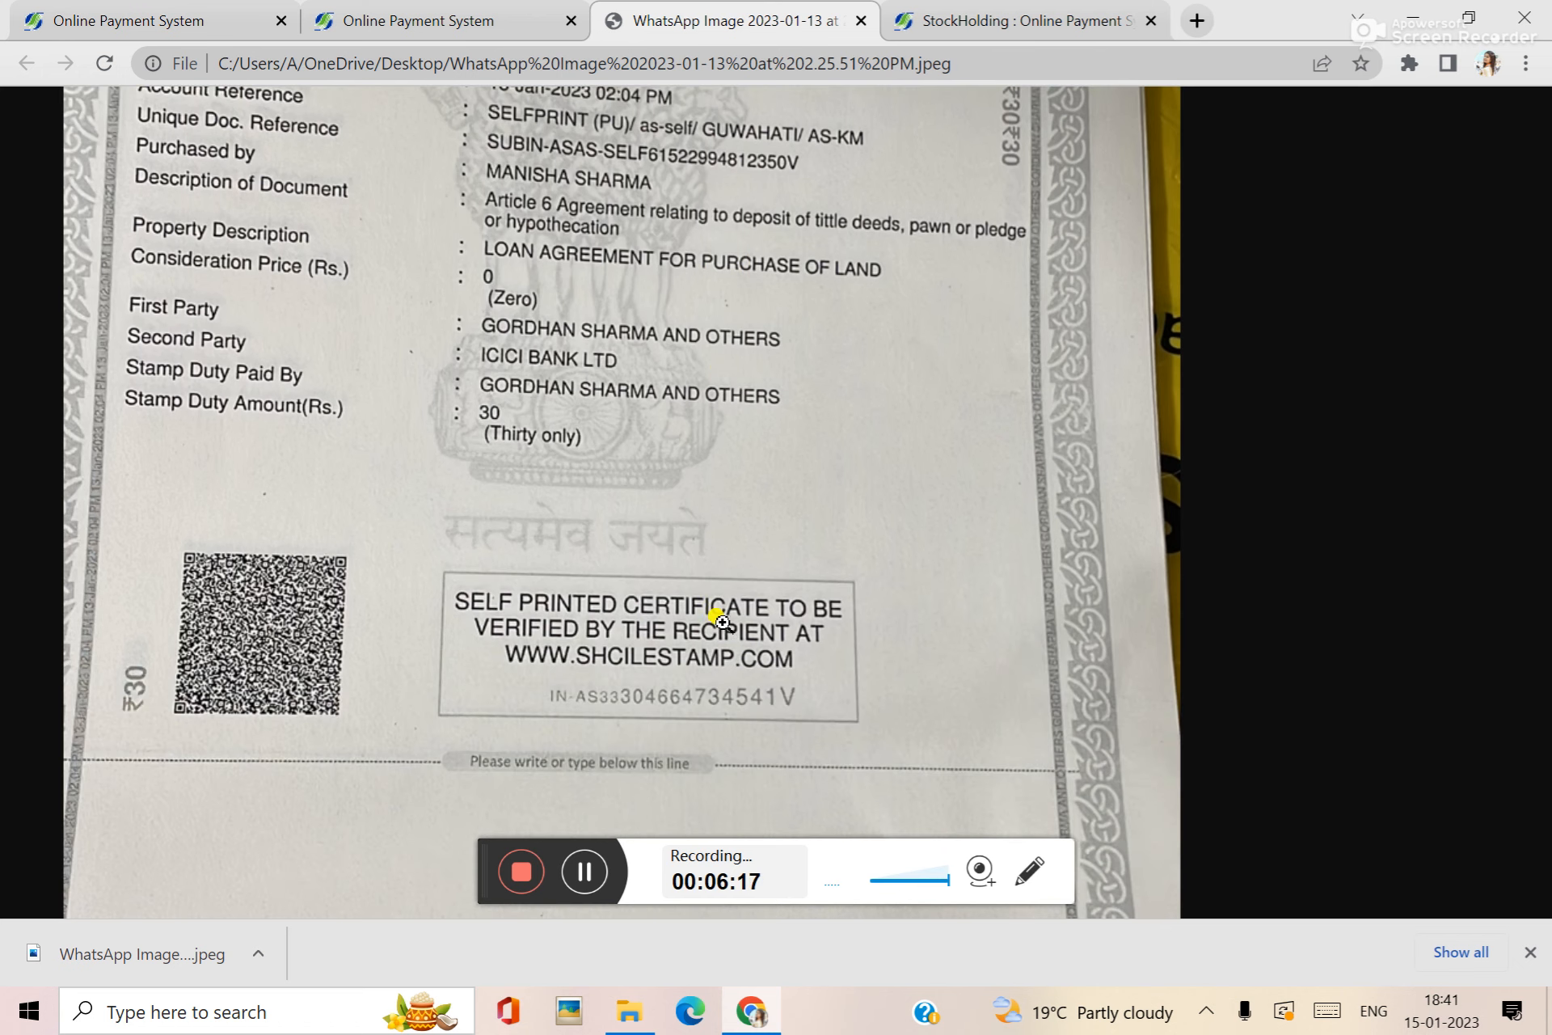
scroll(725, 615, "up", 3)
scroll(727, 598, "down", 7)
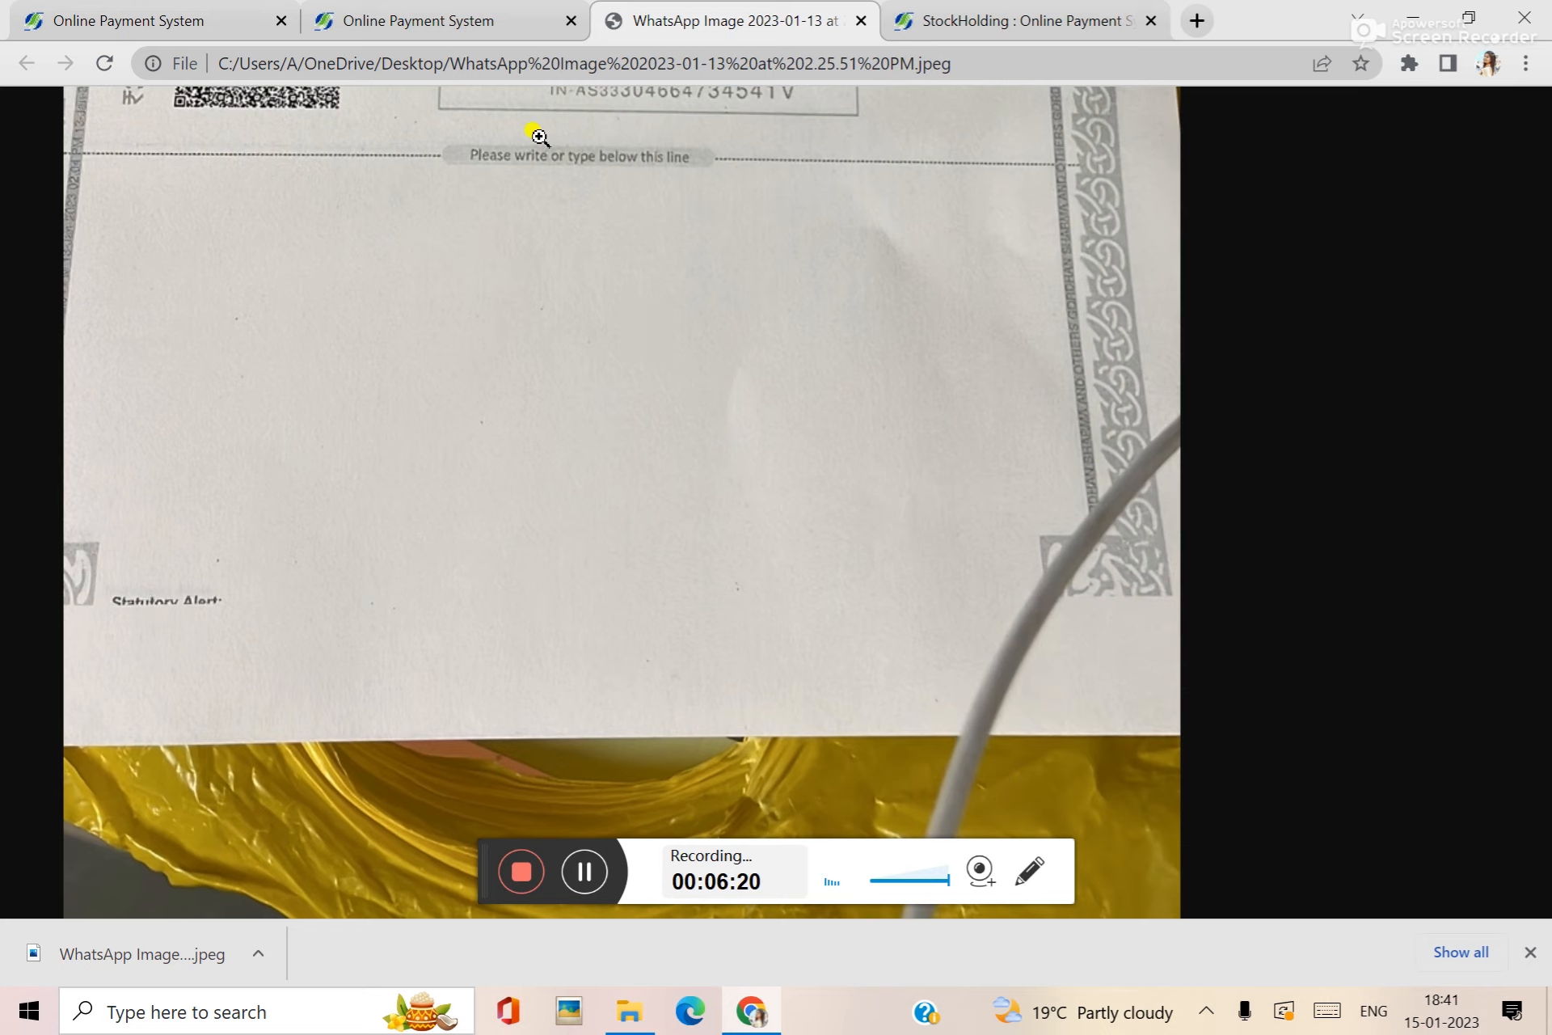
left_click(507, 20)
left_click(931, 12)
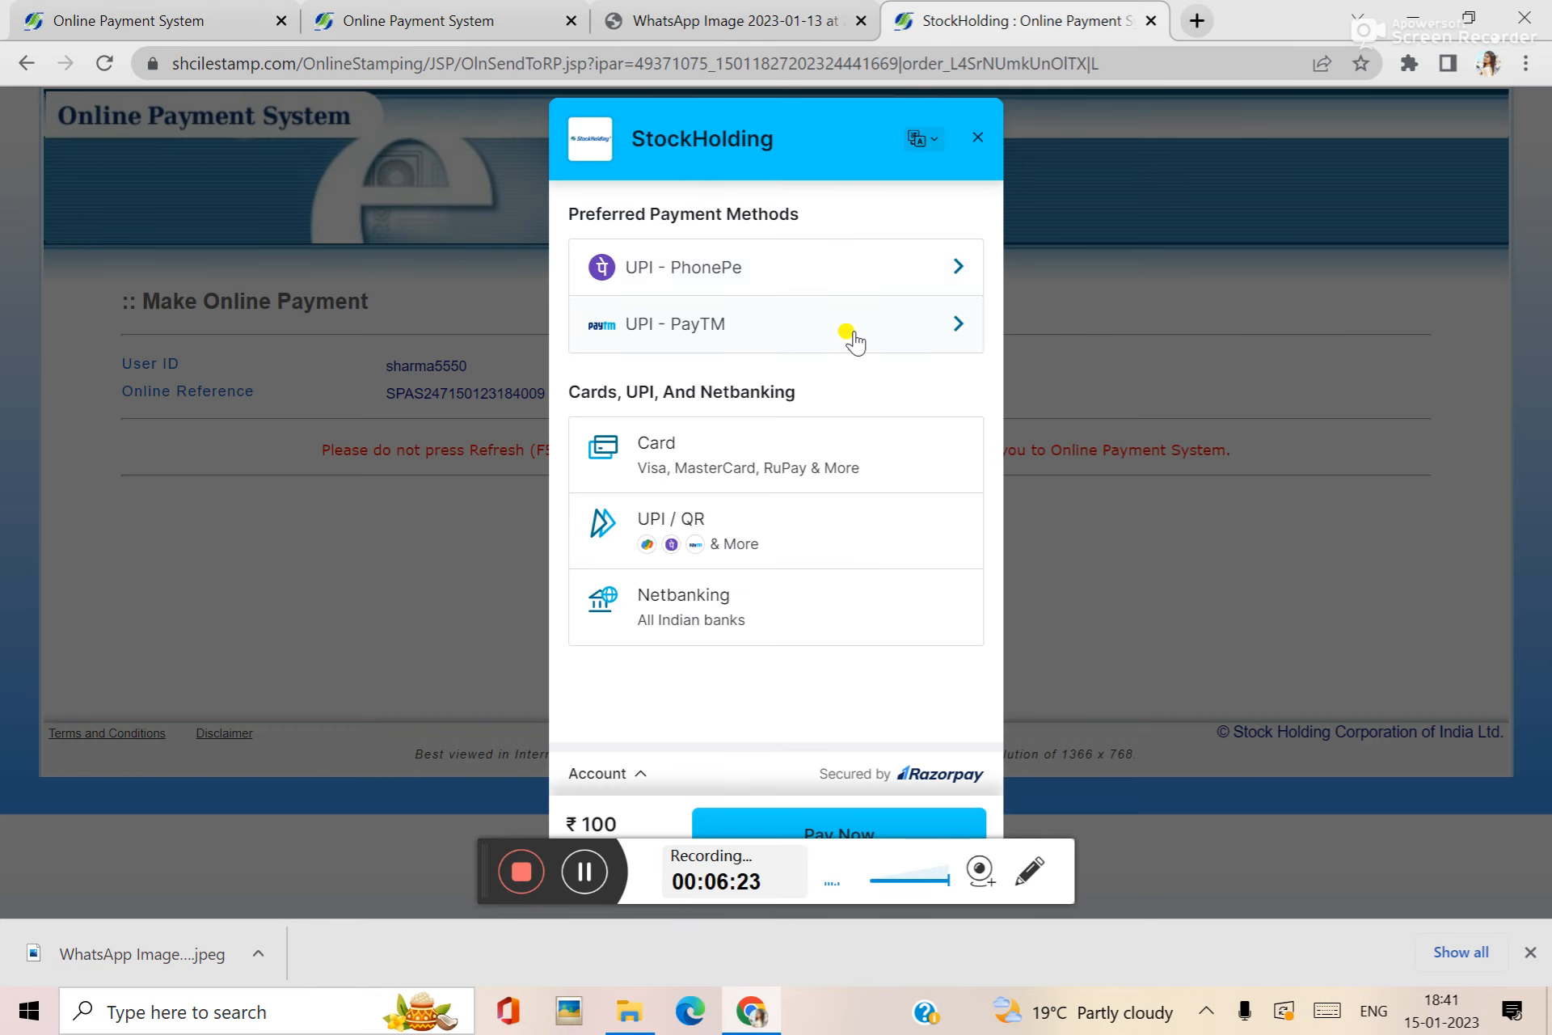